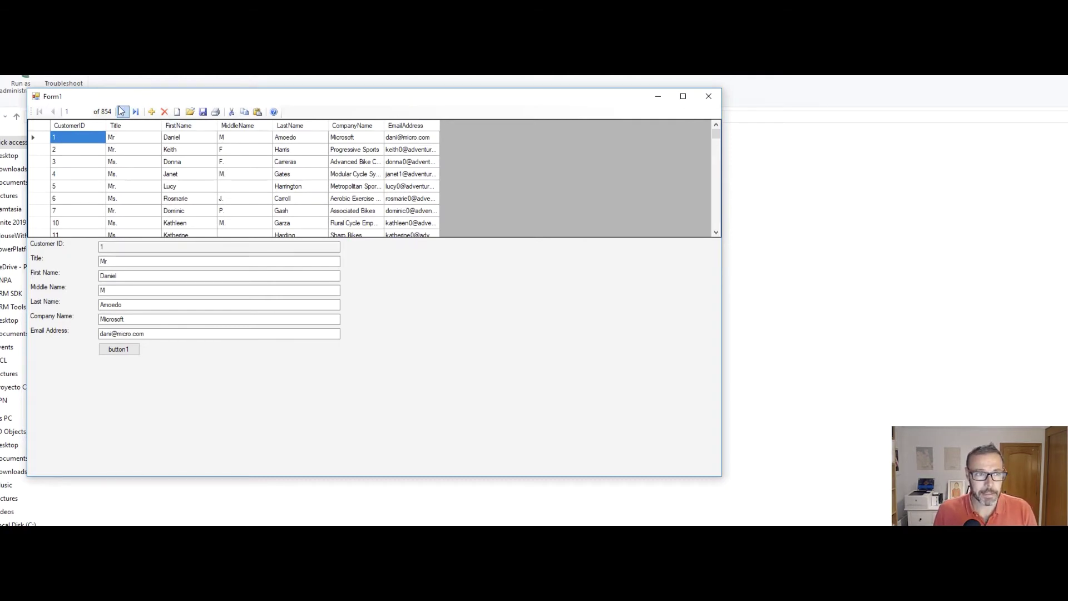
- Add and save a new customer with title, name, company KPMG and email, then select its new ID
{"action": "left_click_drag", "start_coordinate": [88, 100], "coordinate": [121, 106]}
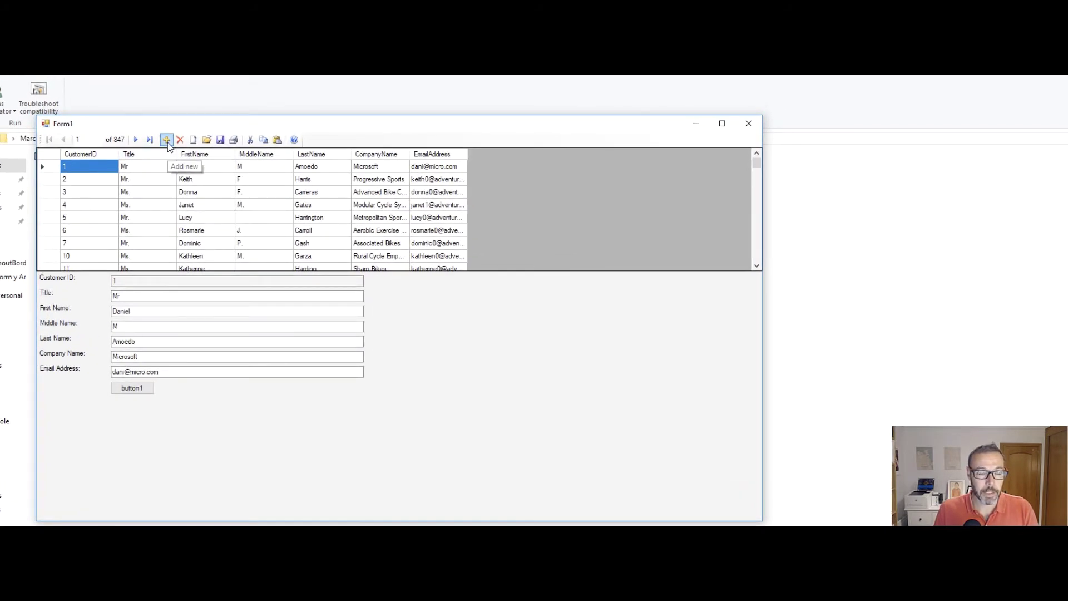
{"action": "left_click", "coordinate": [166, 140]}
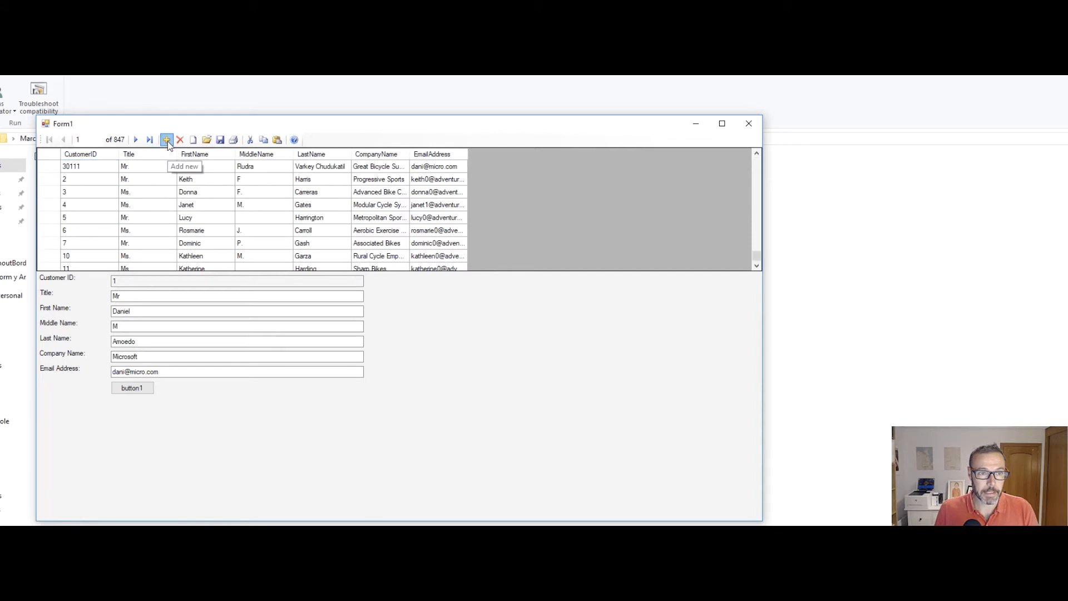
{"action": "left_click", "coordinate": [132, 296]}
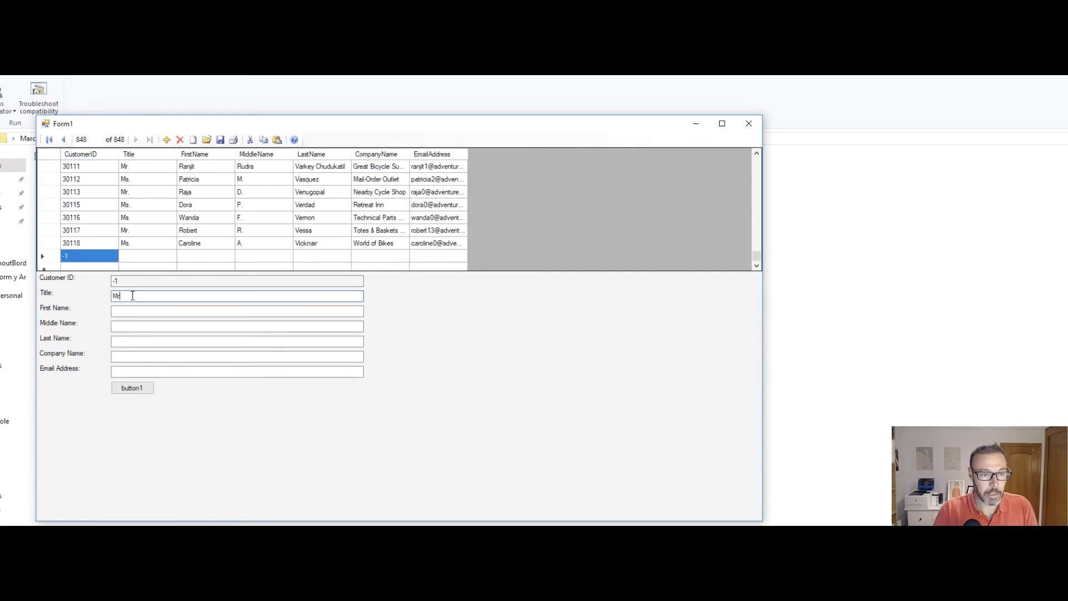
{"action": "key", "text": "Tab"}
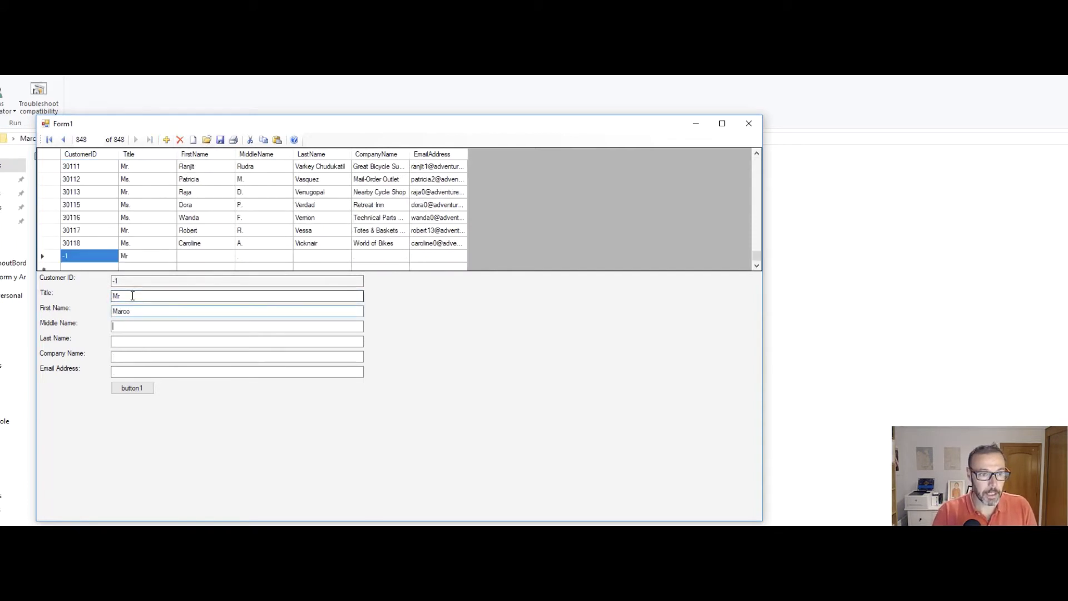
{"action": "key", "text": "Tab"}
{"action": "type", "text": "Am"}
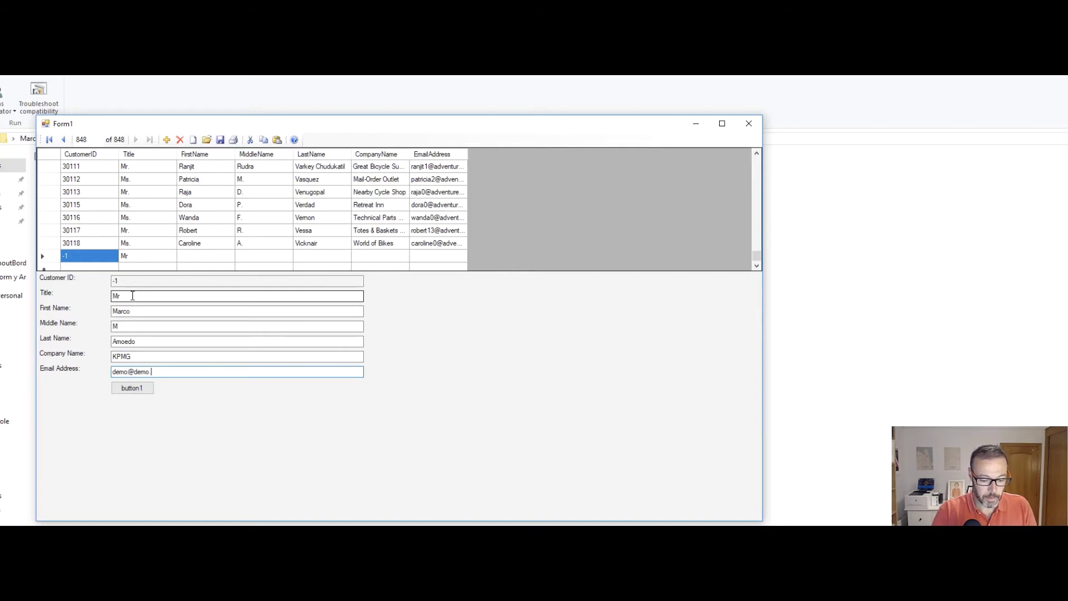
{"action": "left_click", "coordinate": [228, 144]}
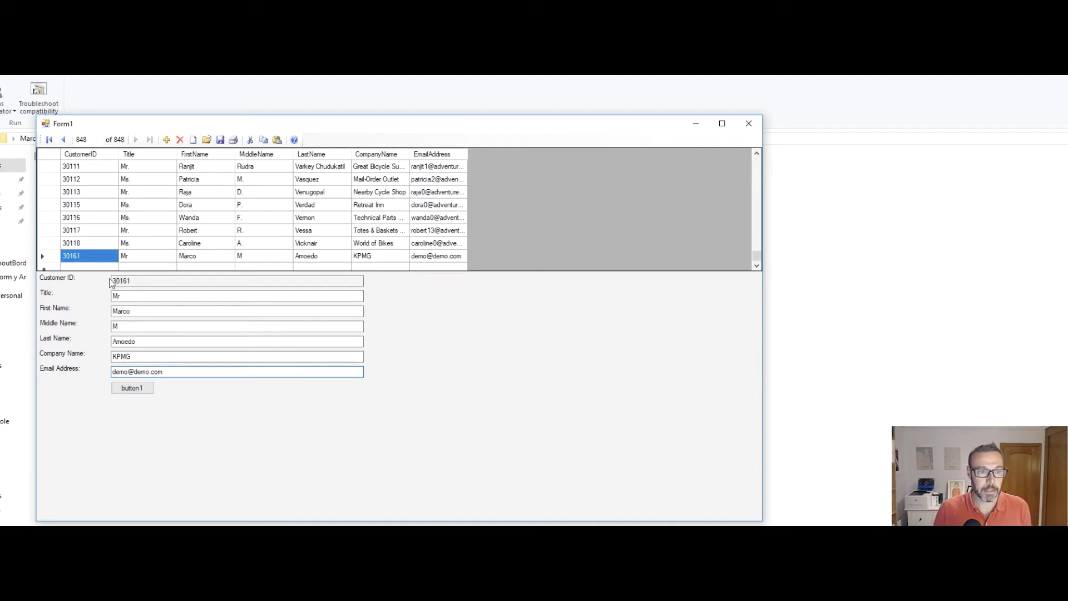
{"action": "left_click_drag", "start_coordinate": [110, 282], "coordinate": [145, 283]}
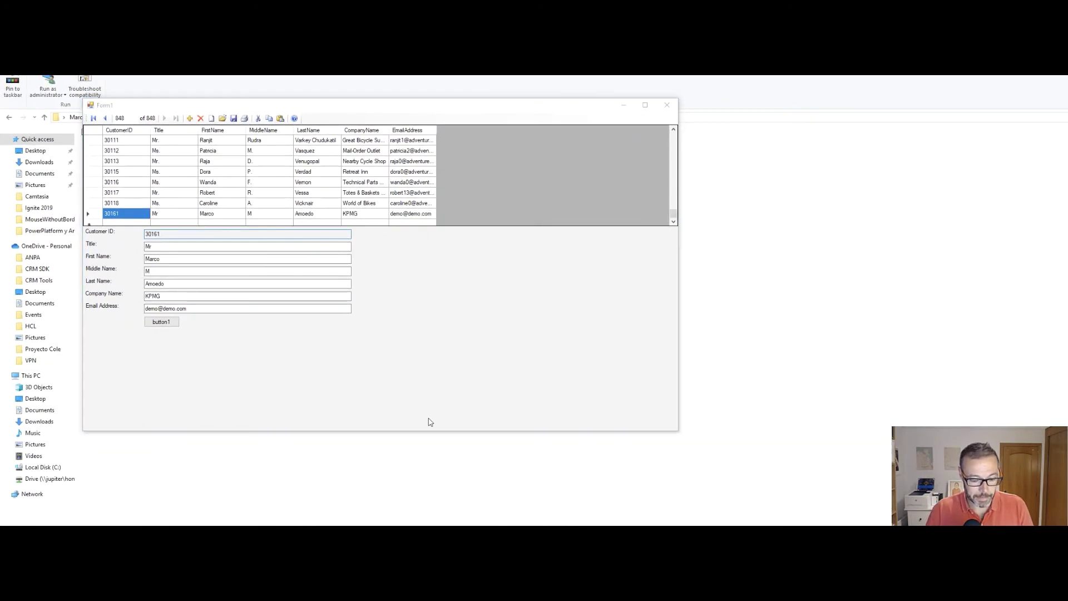
- Launch Power Automate Desktop from a Start search for 'power'
{"action": "key", "text": "super"}
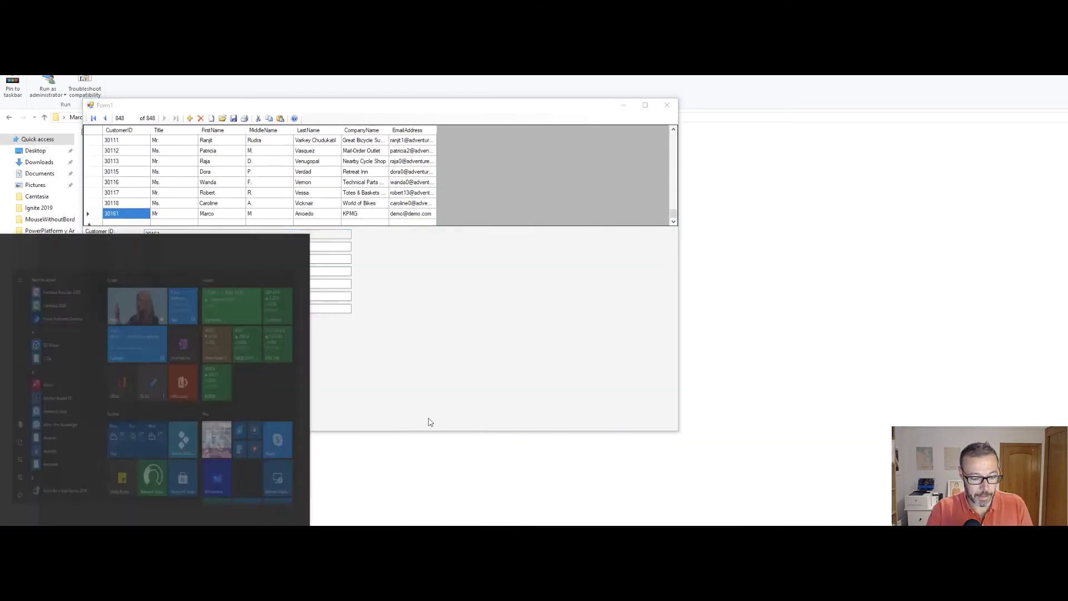
{"action": "type", "text": "power"}
{"action": "key", "text": "Down"}
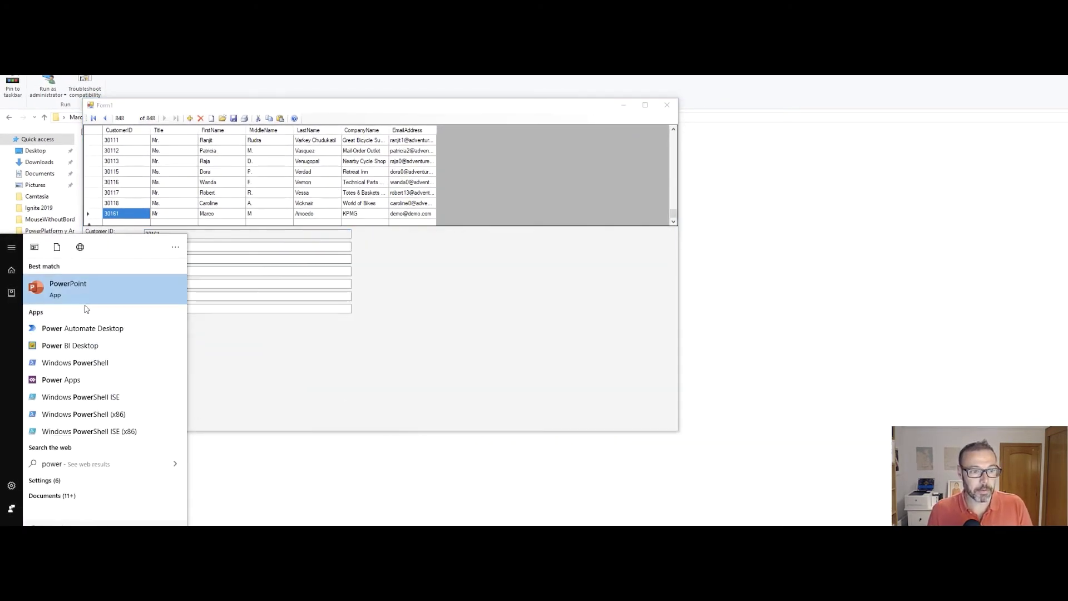
{"action": "key", "text": "Return"}
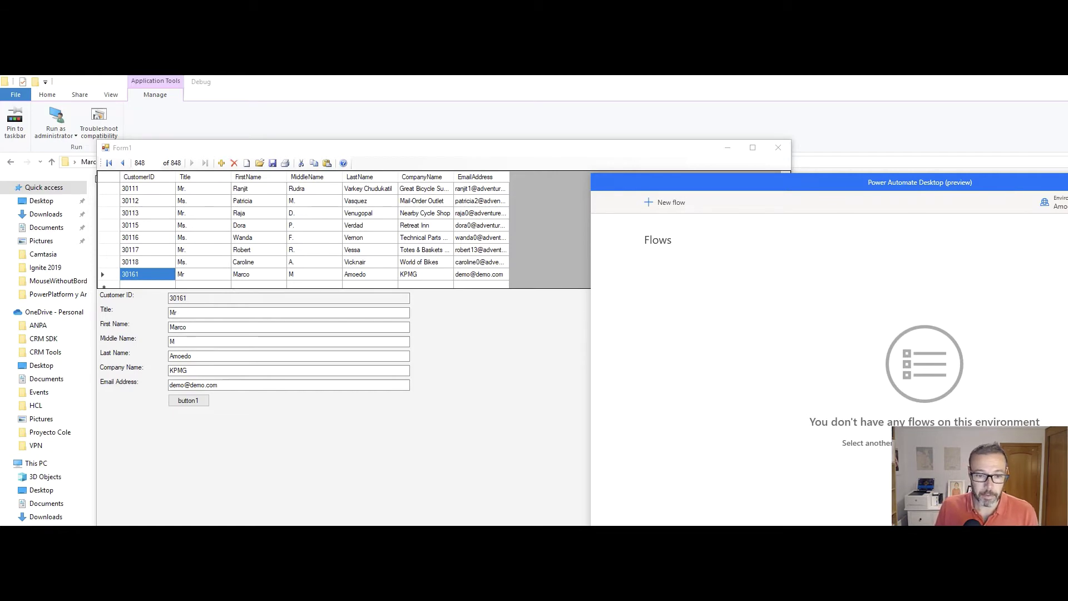
- Show the UI flows list on the Power Apps Flows page
{"action": "key", "text": "alt+Tab"}
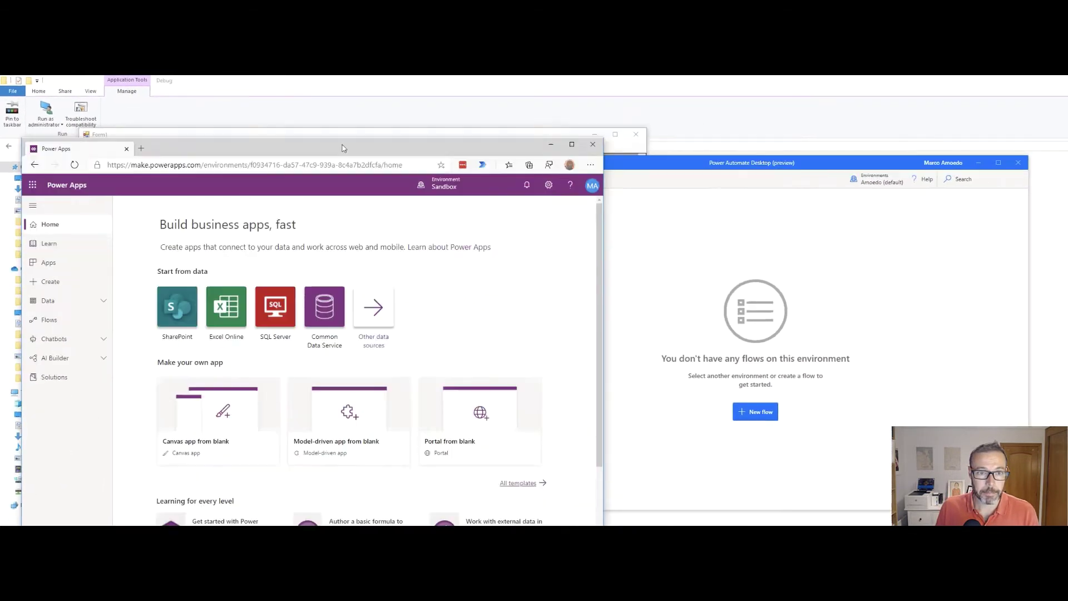
{"action": "left_click_drag", "start_coordinate": [342, 148], "coordinate": [331, 78]}
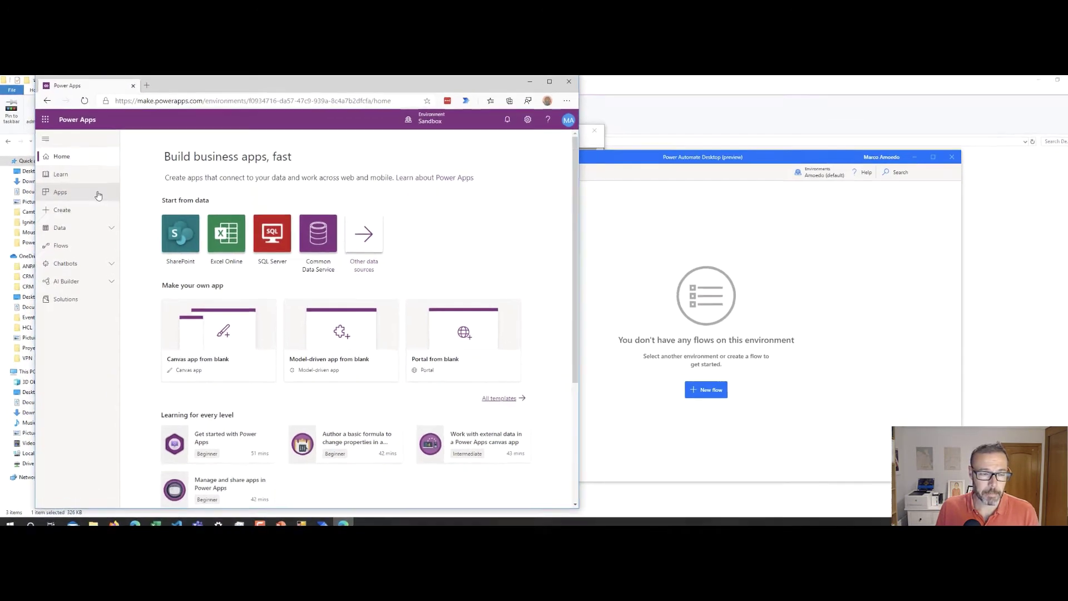
{"action": "left_click", "coordinate": [73, 245]}
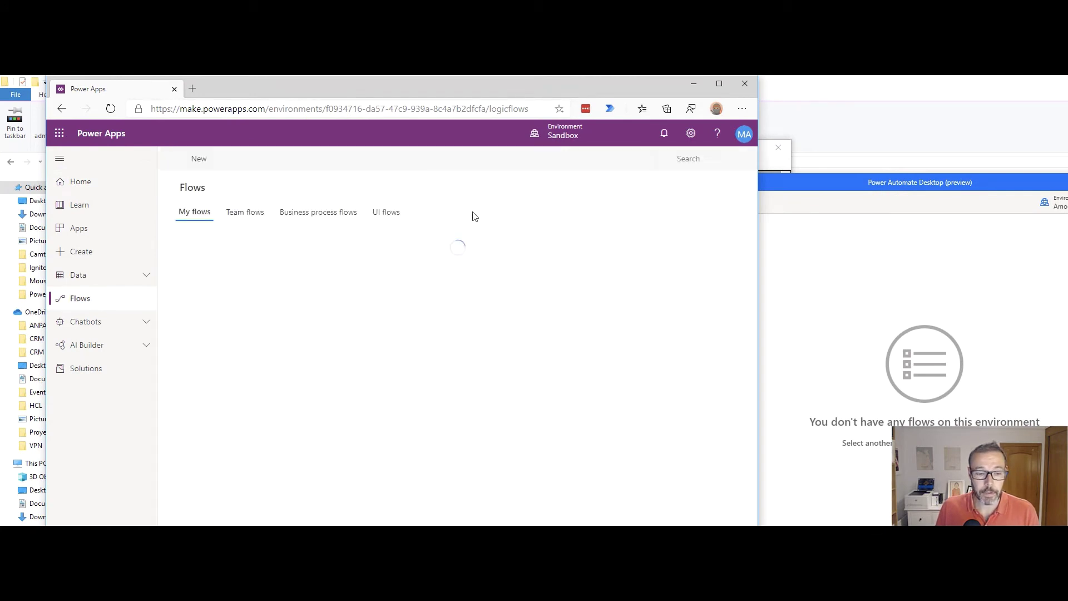
{"action": "left_click", "coordinate": [387, 217]}
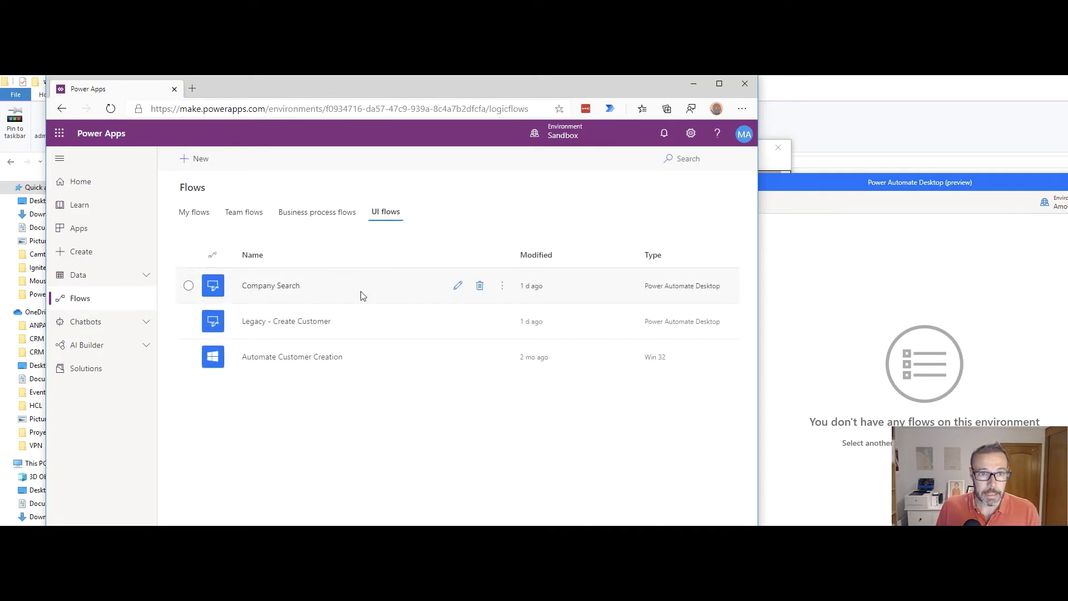
- Begin a new UI flow with Power Automate Desktop, then cancel its creation
{"action": "left_click", "coordinate": [195, 159]}
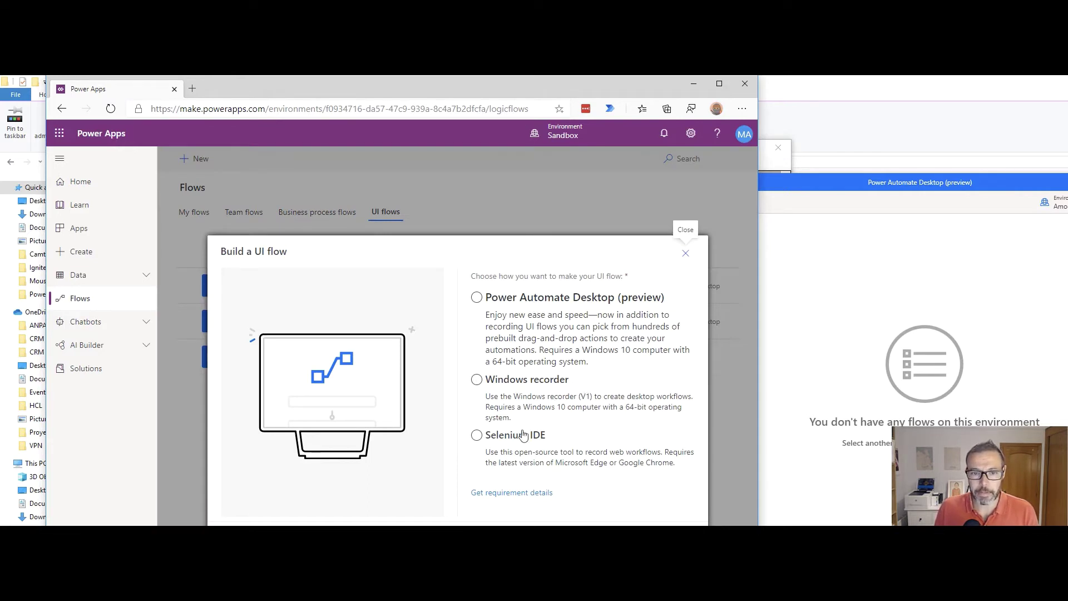
{"action": "left_click", "coordinate": [548, 317]}
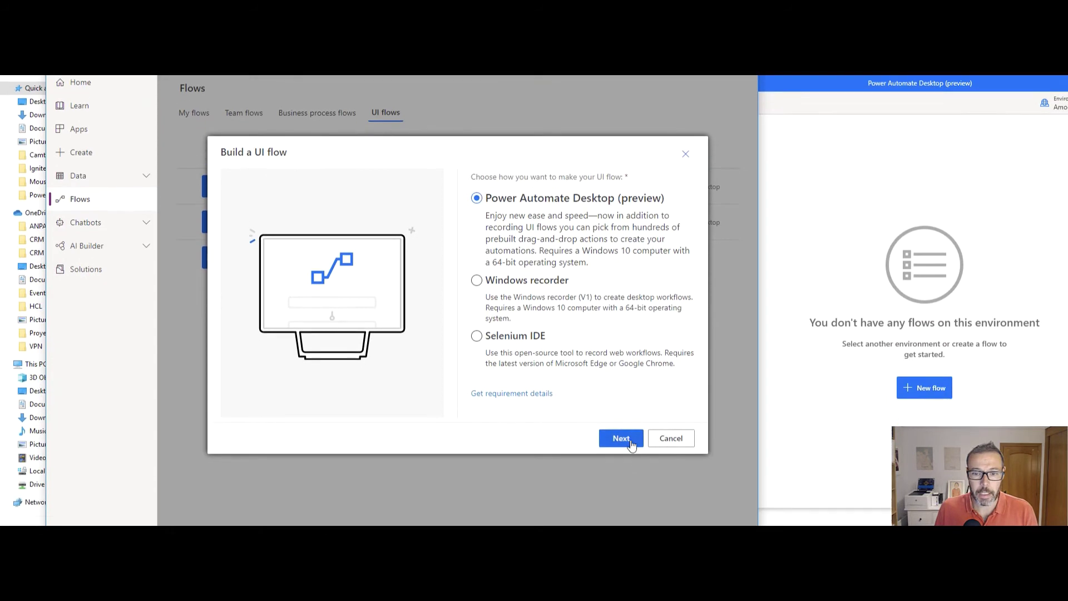
{"action": "left_click", "coordinate": [631, 443]}
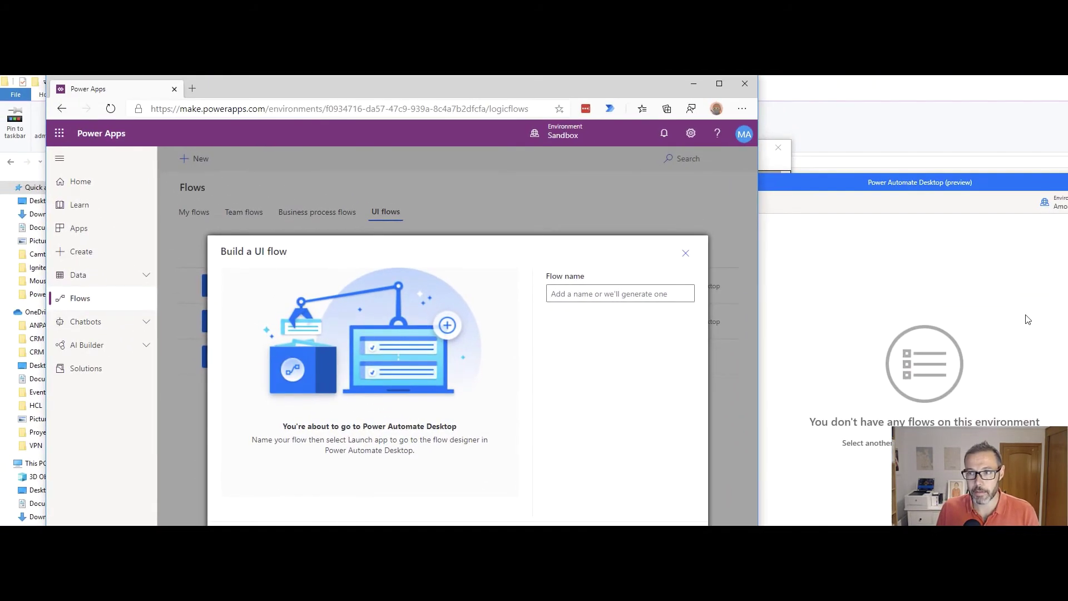
{"action": "left_click", "coordinate": [1027, 319]}
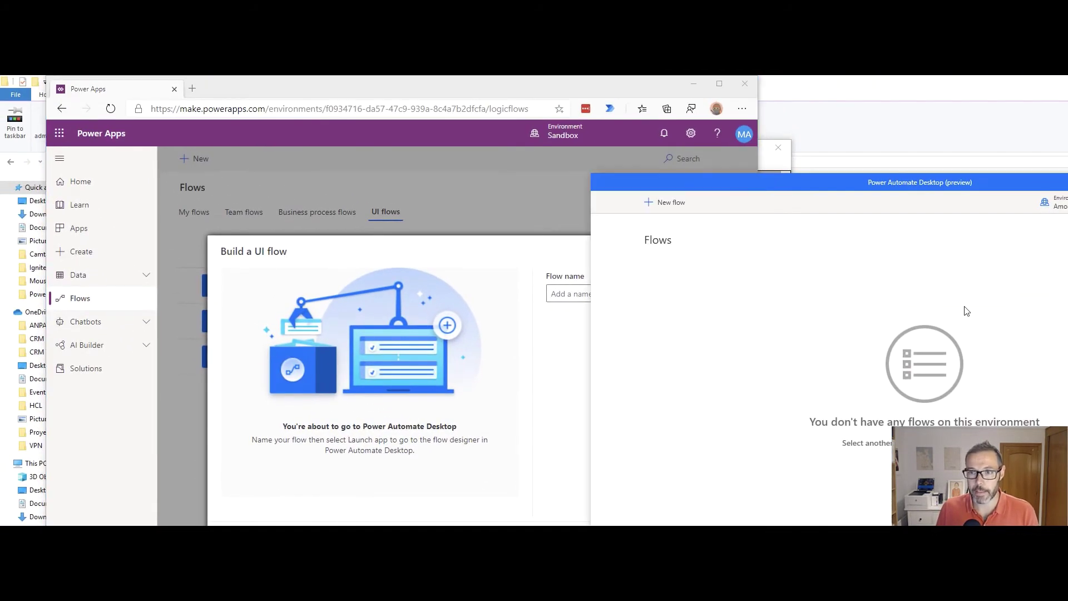
{"action": "left_click", "coordinate": [512, 315]}
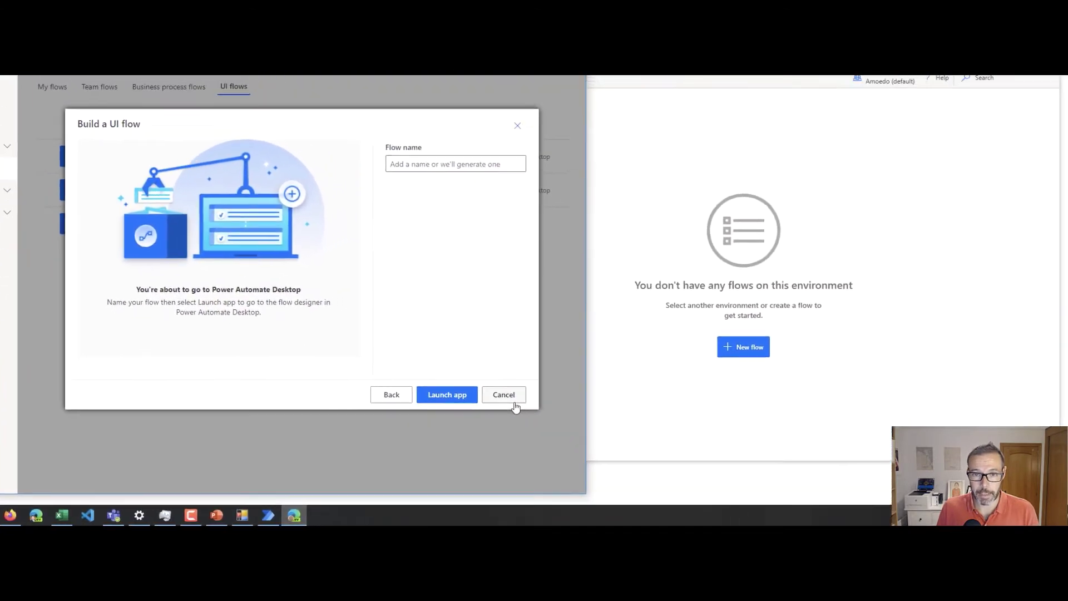
{"action": "left_click", "coordinate": [672, 538]}
{"action": "left_click", "coordinate": [655, 278]}
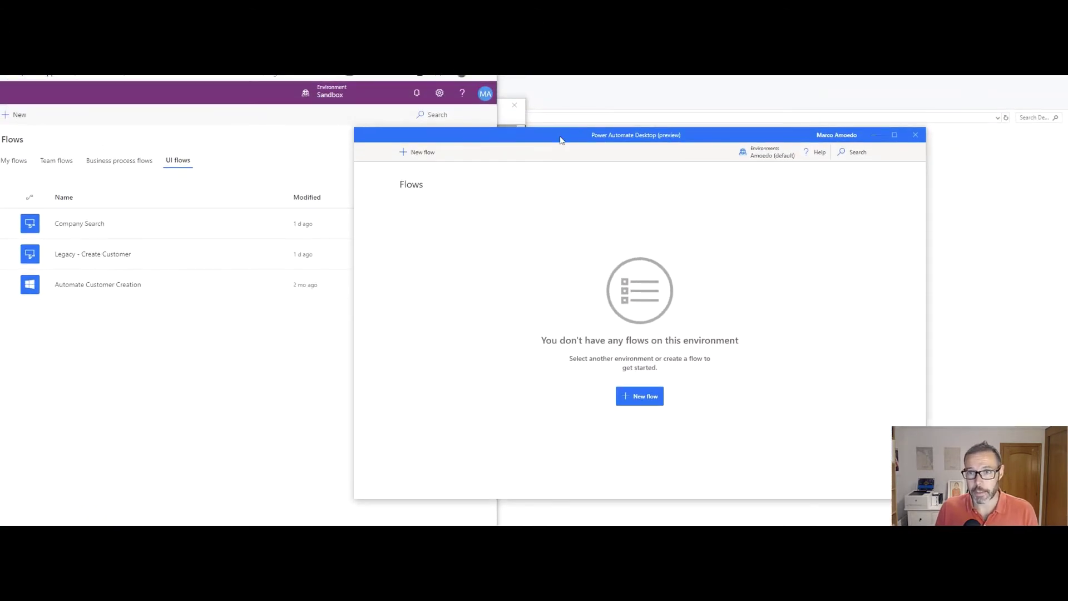
- Switch to the Sandbox environment and open the Legacy - Create Customer flow's options
{"action": "left_click", "coordinate": [767, 152]}
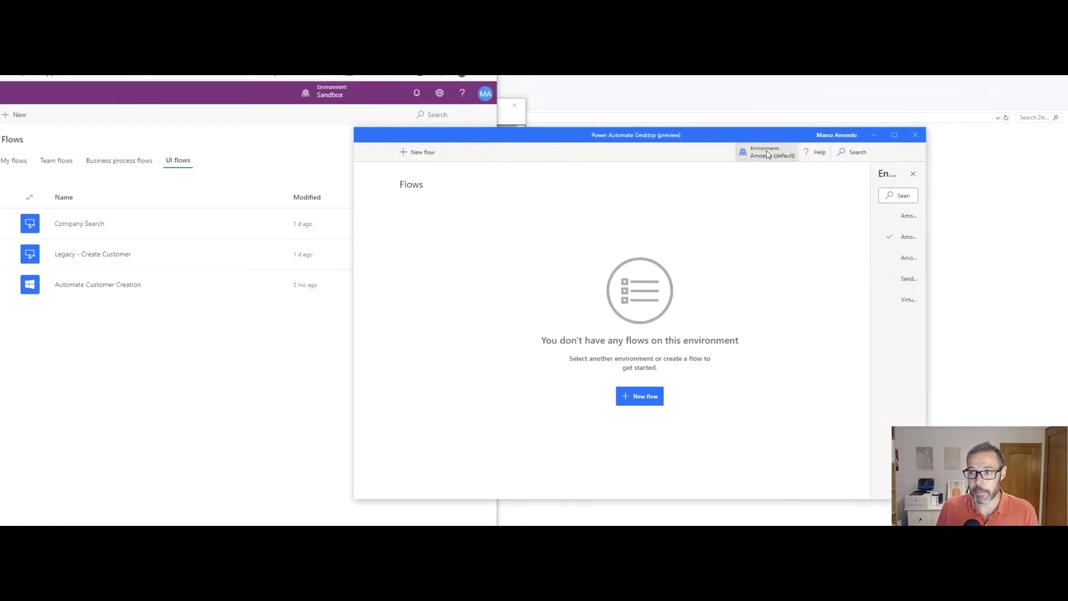
{"action": "left_click", "coordinate": [726, 298]}
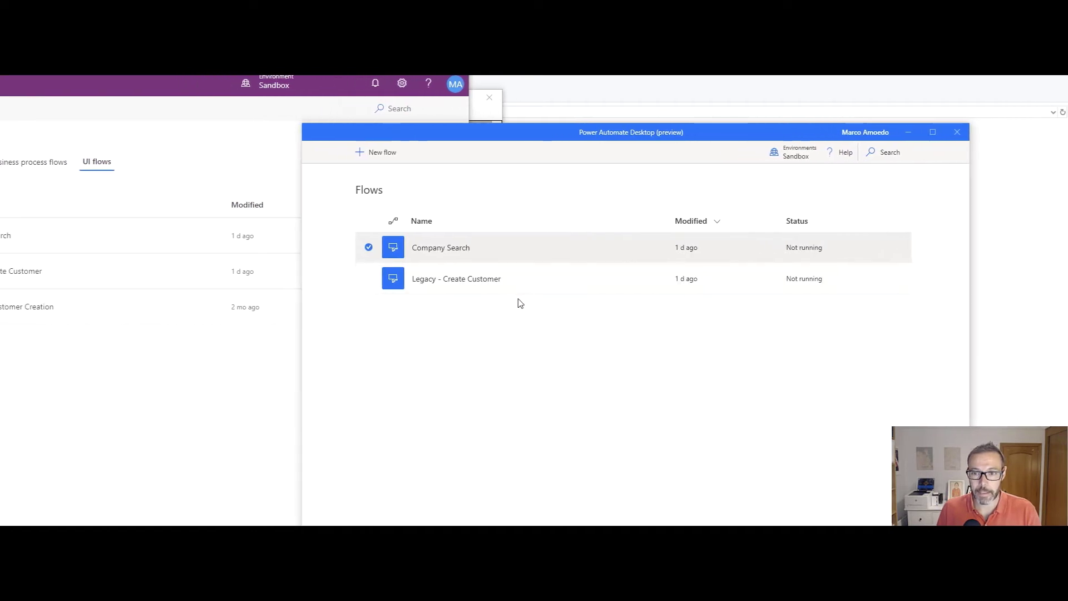
{"action": "left_click", "coordinate": [566, 284]}
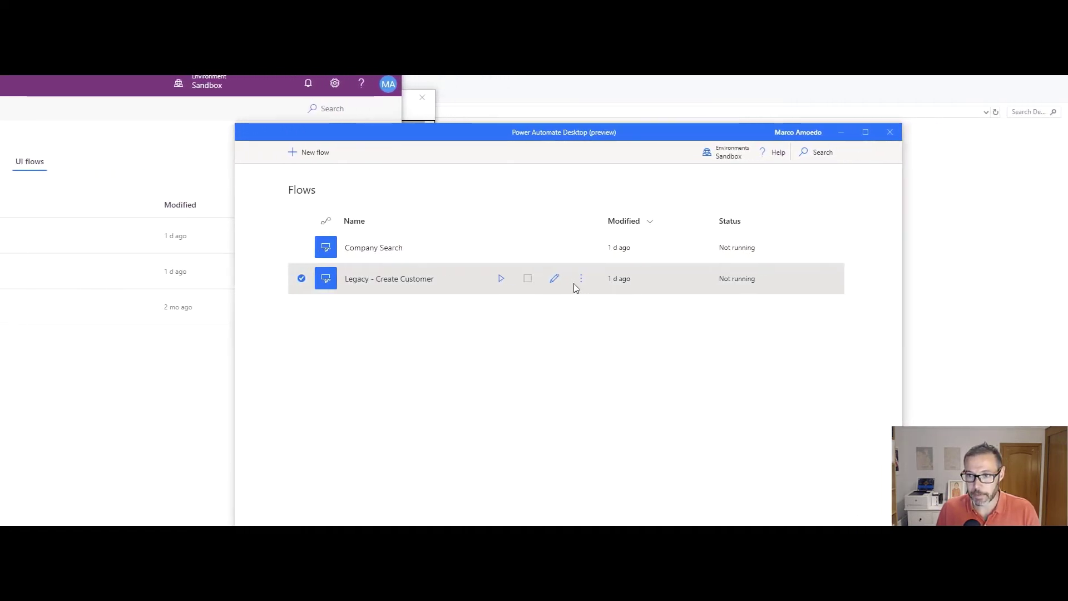
{"action": "left_click", "coordinate": [607, 278]}
{"action": "left_click", "coordinate": [515, 286]}
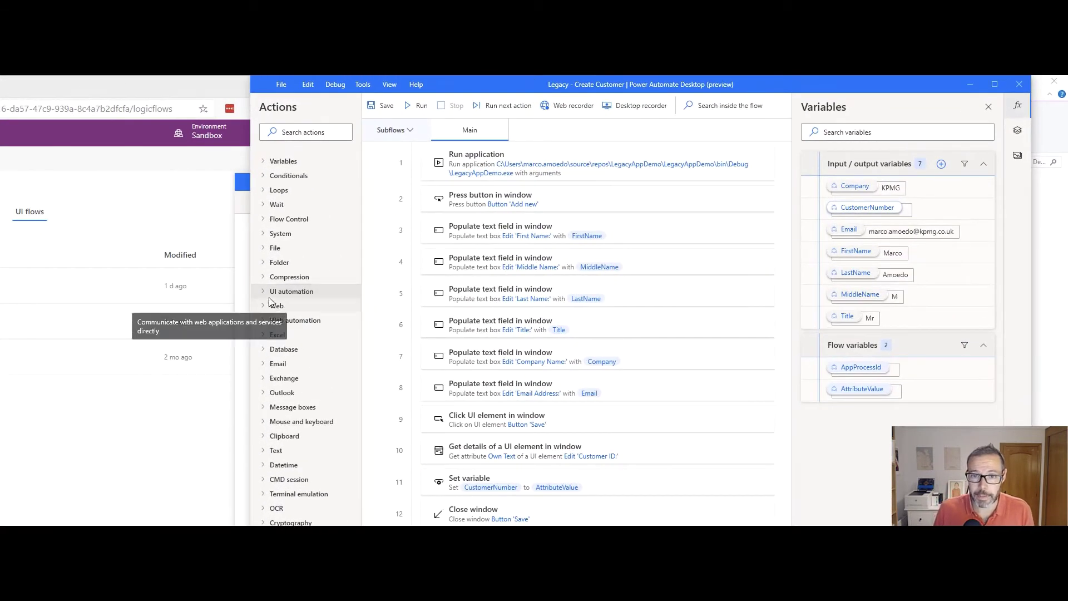
{"action": "left_click", "coordinate": [265, 293]}
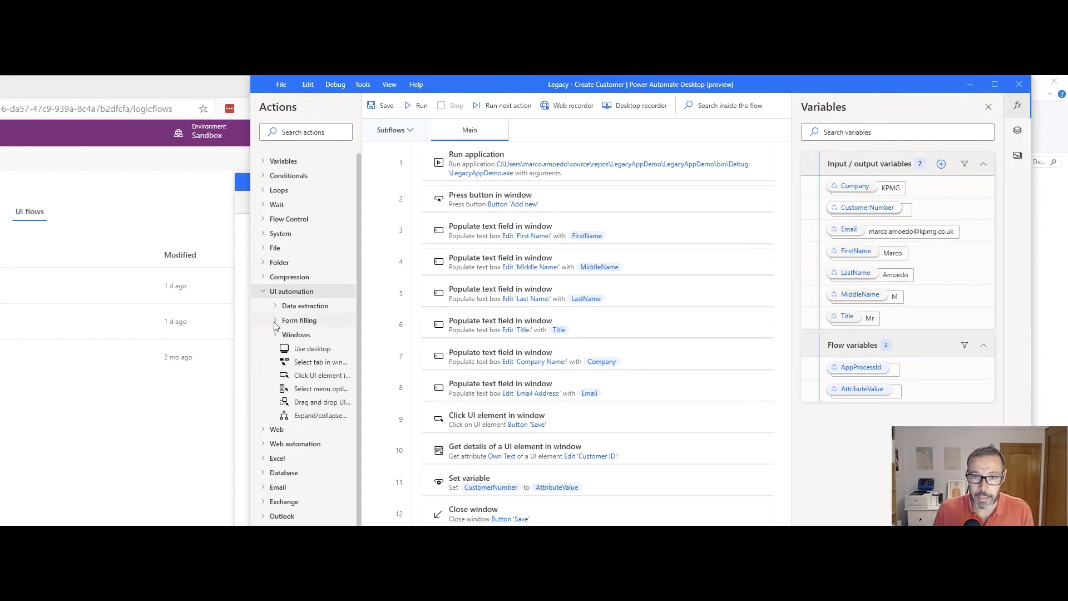
{"action": "left_click", "coordinate": [275, 321]}
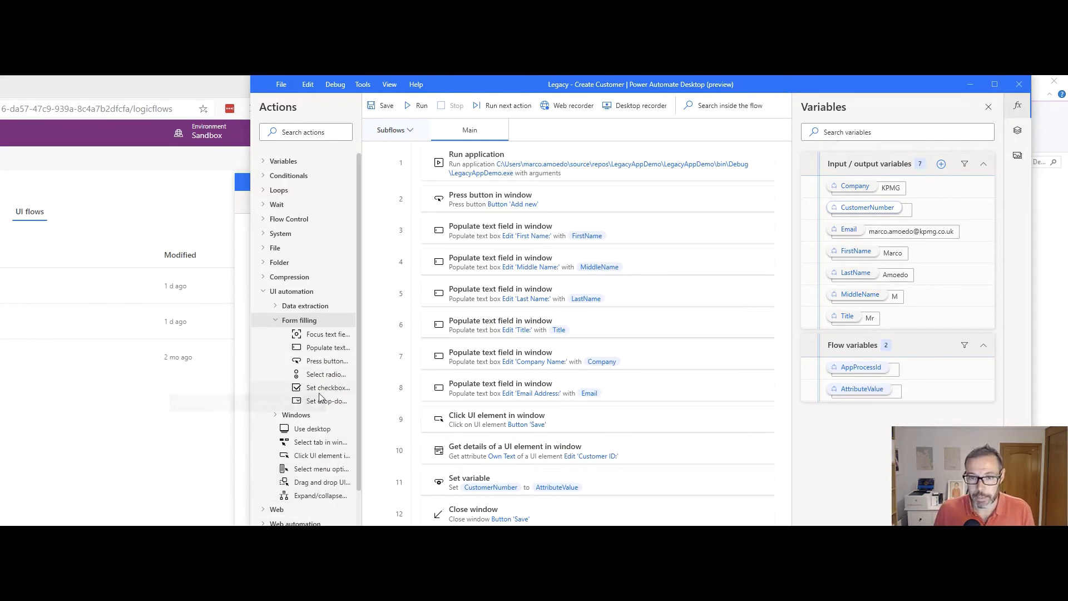
{"action": "scroll", "coordinate": [302, 462], "scroll_direction": "down", "scroll_amount": 2}
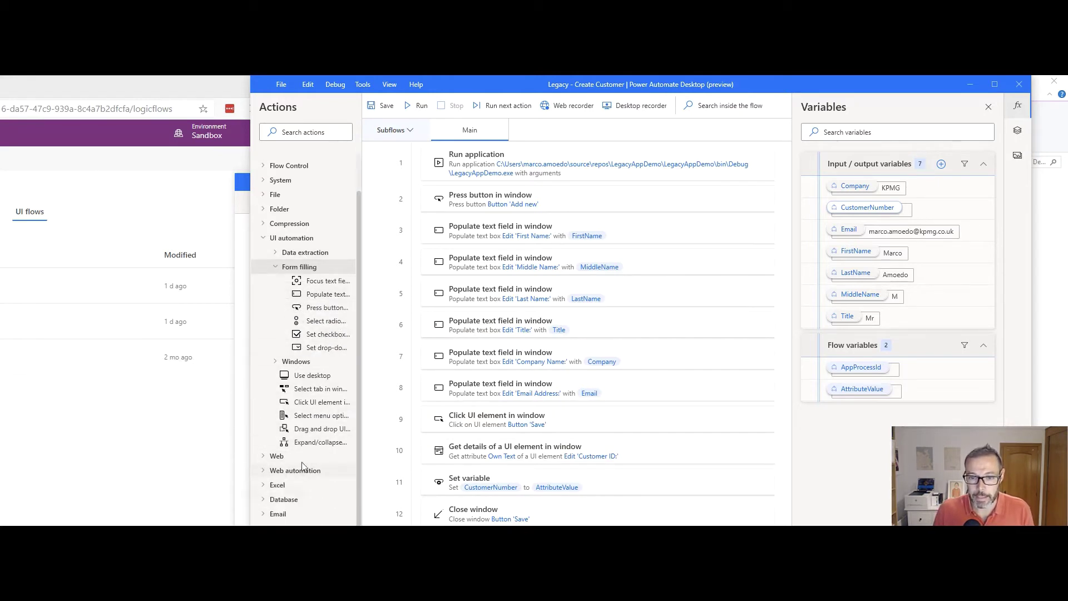
{"action": "scroll", "coordinate": [309, 479], "scroll_direction": "down", "scroll_amount": 1}
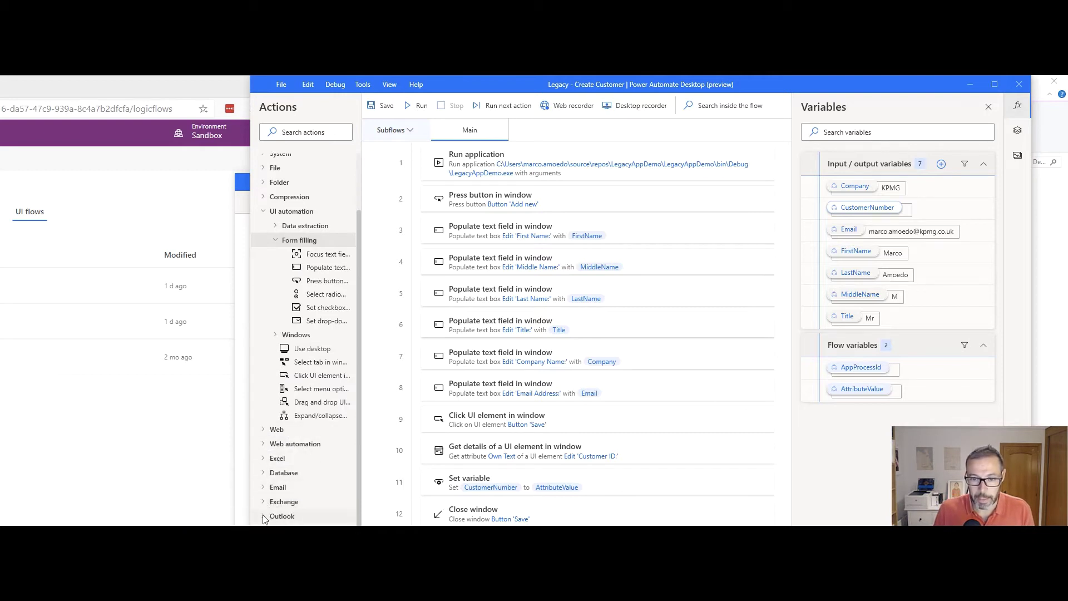
{"action": "scroll", "coordinate": [306, 479], "scroll_direction": "down", "scroll_amount": 2}
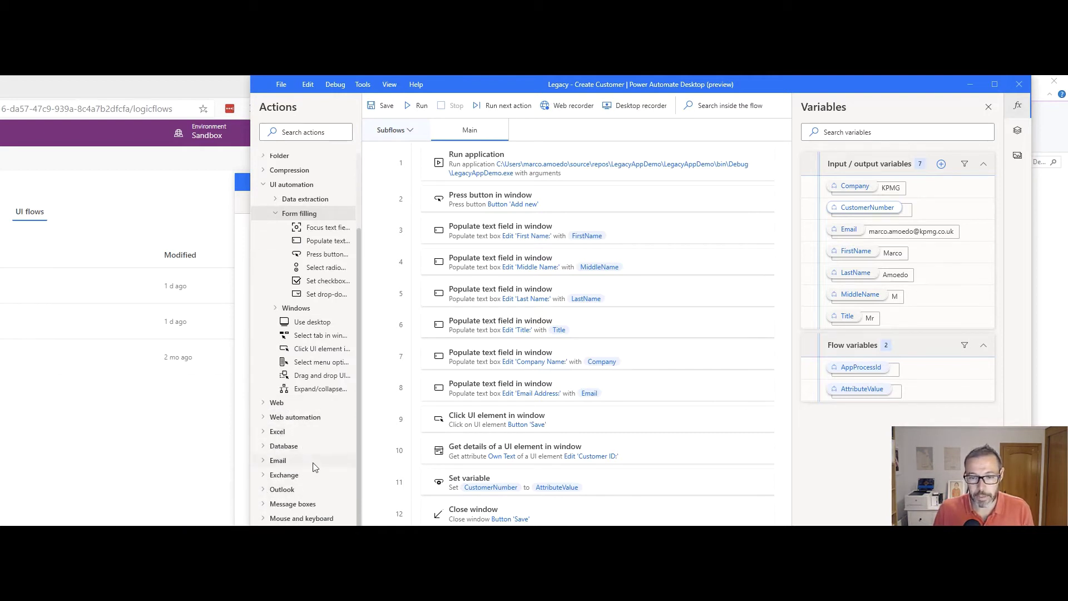
{"action": "scroll", "coordinate": [311, 506], "scroll_direction": "down", "scroll_amount": 1}
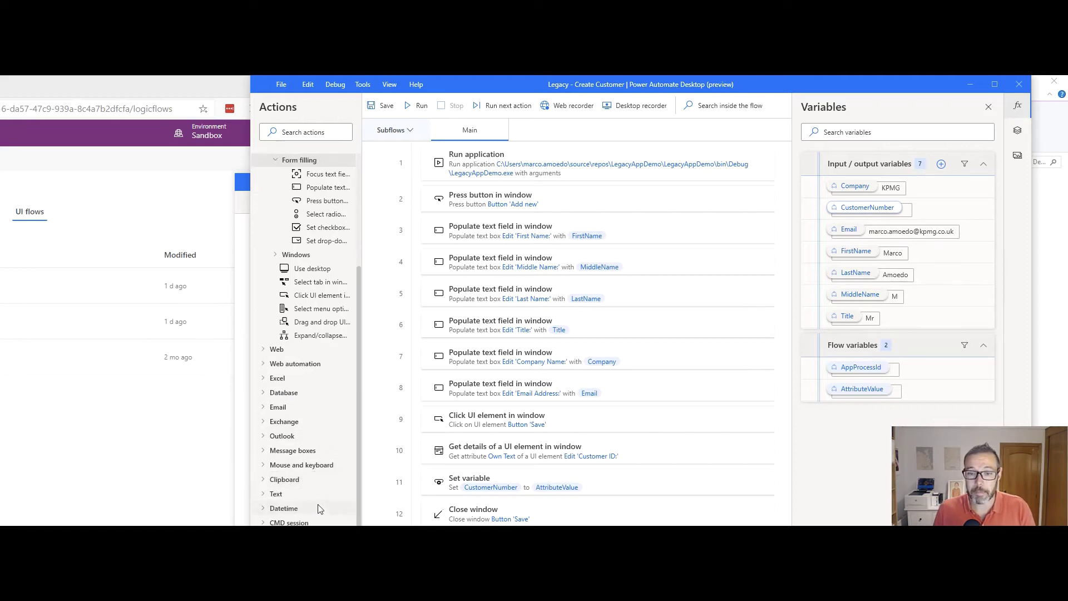
{"action": "left_click", "coordinate": [325, 131]}
{"action": "type", "text": "te"}
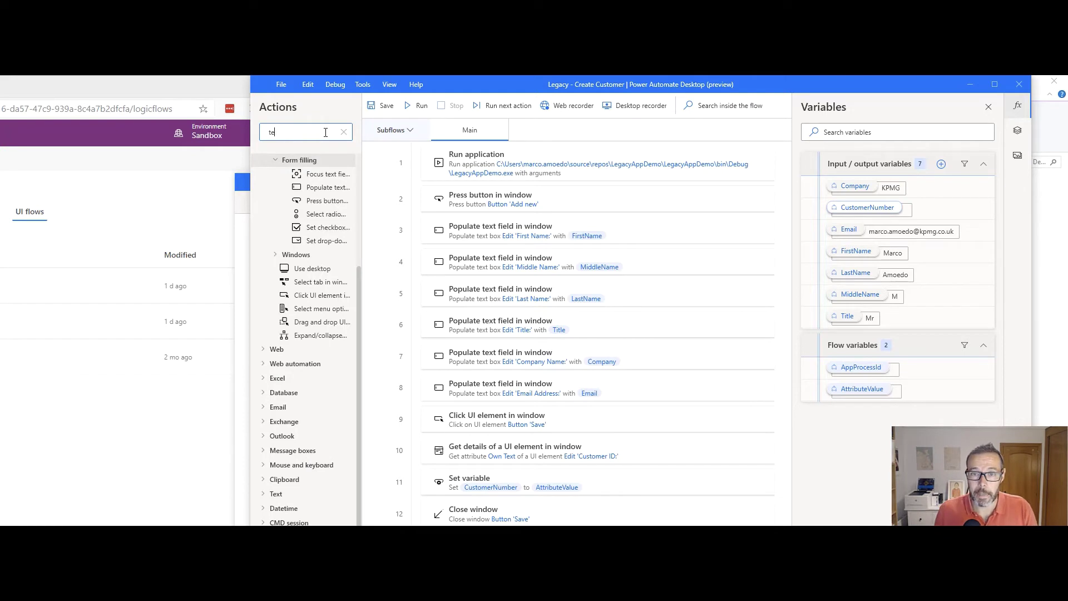
{"action": "type", "text": "rm"}
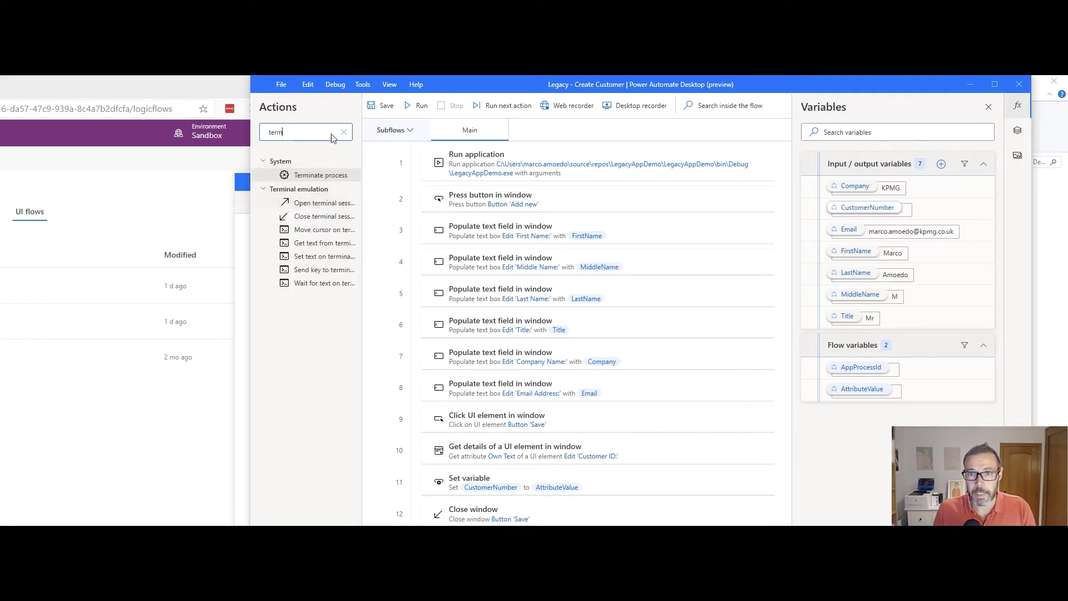
{"action": "key", "text": "BackSpace"}
{"action": "key", "text": "BackSpace"}
{"action": "key", "text": "BackSpace"}
{"action": "key", "text": "BackSpace"}
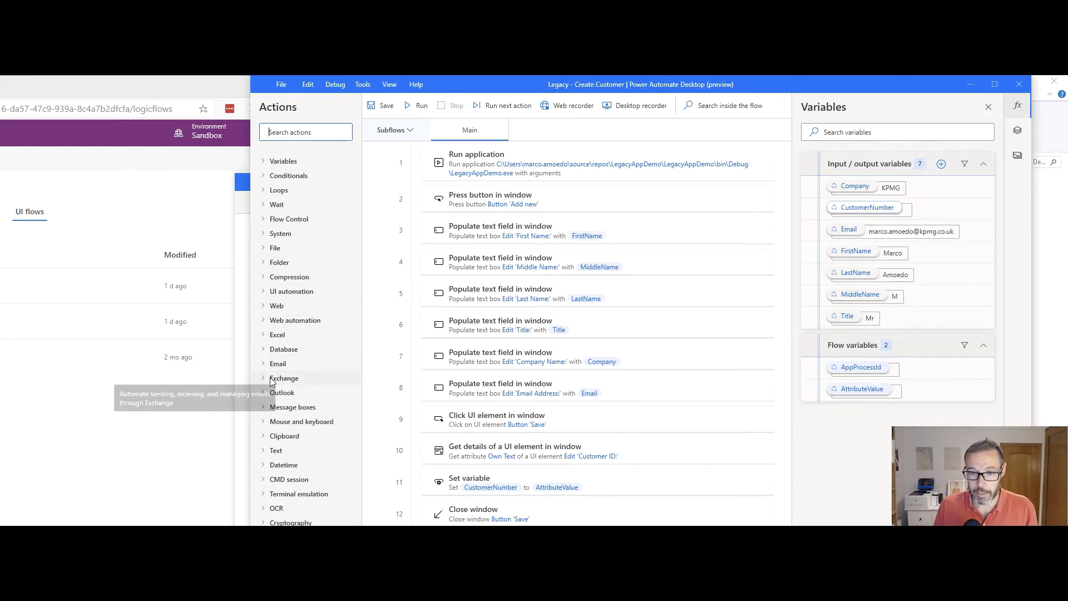
{"action": "left_click", "coordinate": [265, 292]}
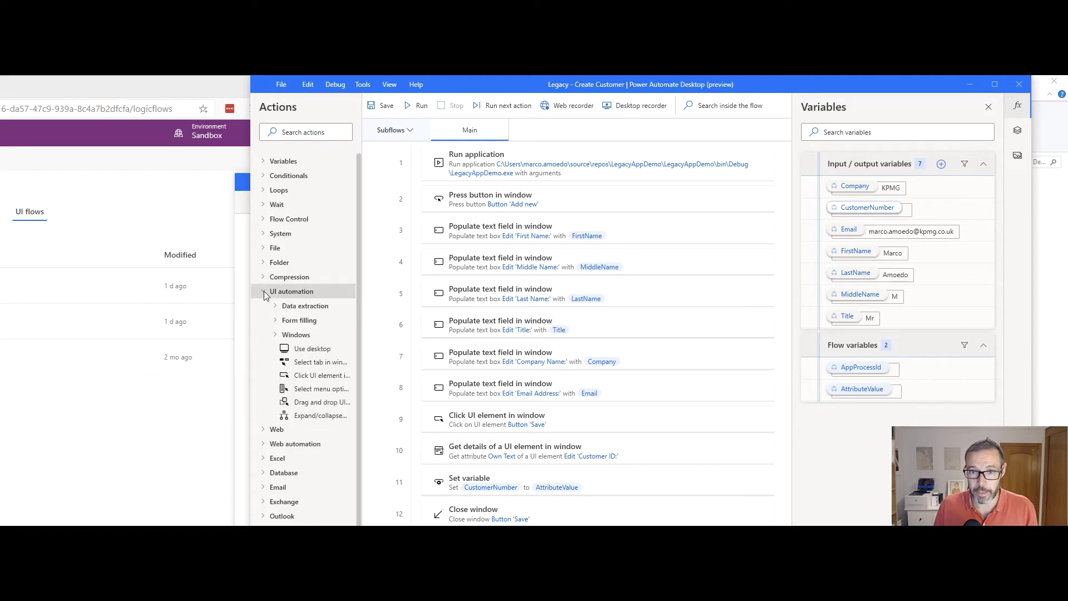
{"action": "left_click", "coordinate": [283, 323]}
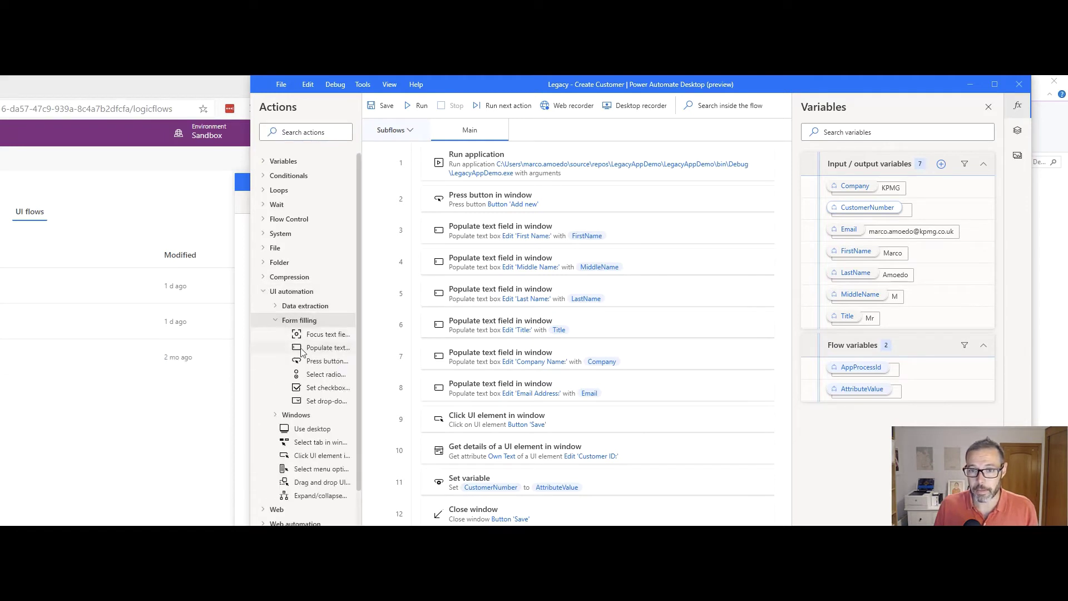
{"action": "mouse_move", "coordinate": [309, 362]}
{"action": "left_mouse_down"}
{"action": "mouse_move", "coordinate": [490, 334]}
{"action": "mouse_move", "coordinate": [317, 348]}
{"action": "left_mouse_up"}
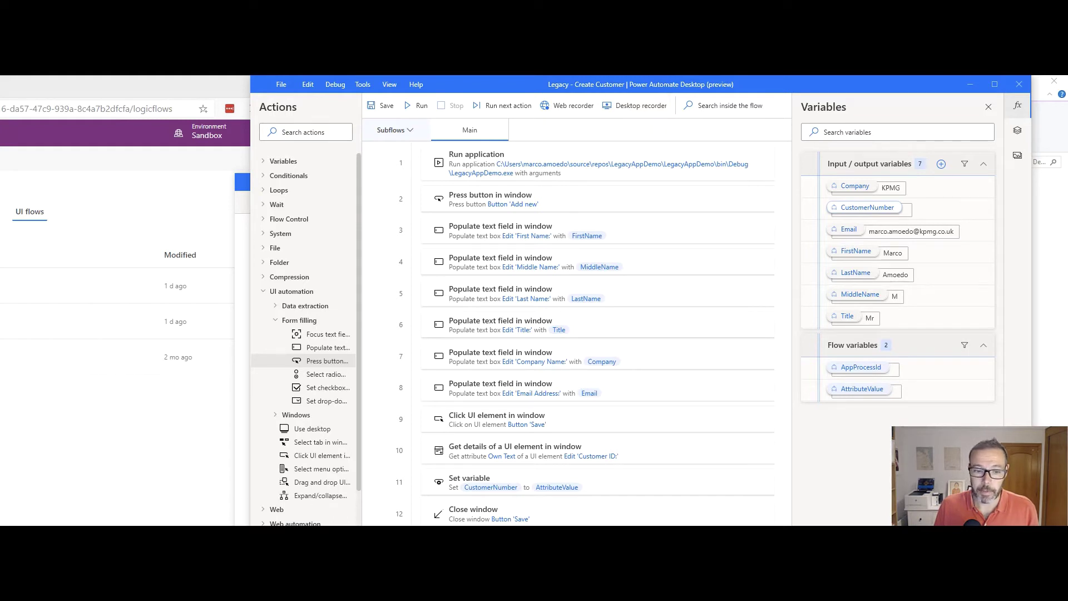
{"action": "key", "text": "alt+Tab"}
- Trial-record typing 'dfdfdfd' and 'dfdfd' into Title and First Name, then cancel the recorder
{"action": "left_click", "coordinate": [650, 109]}
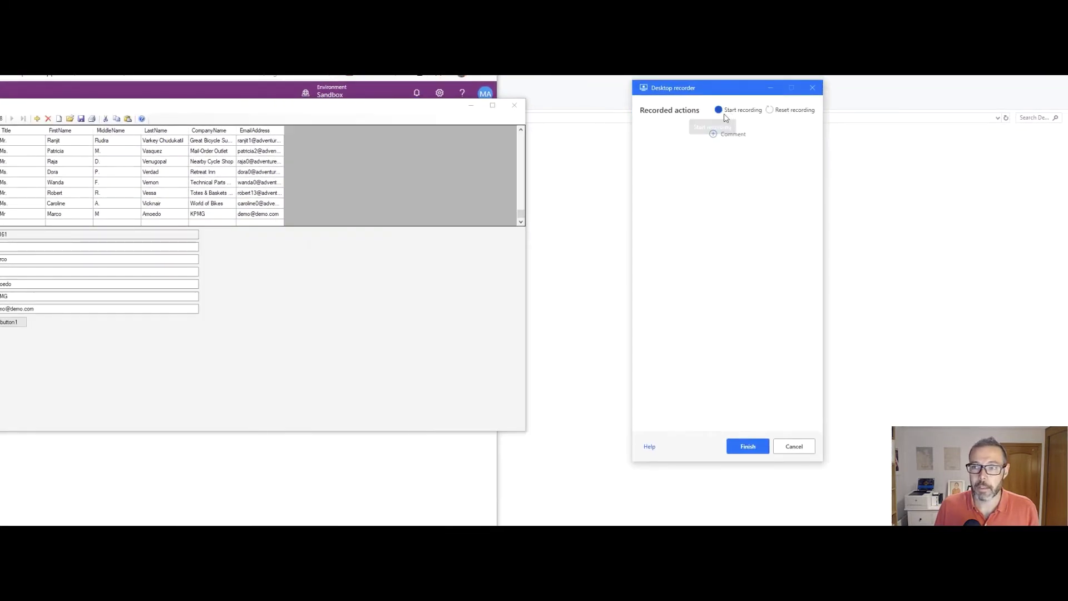
{"action": "left_click", "coordinate": [724, 111]}
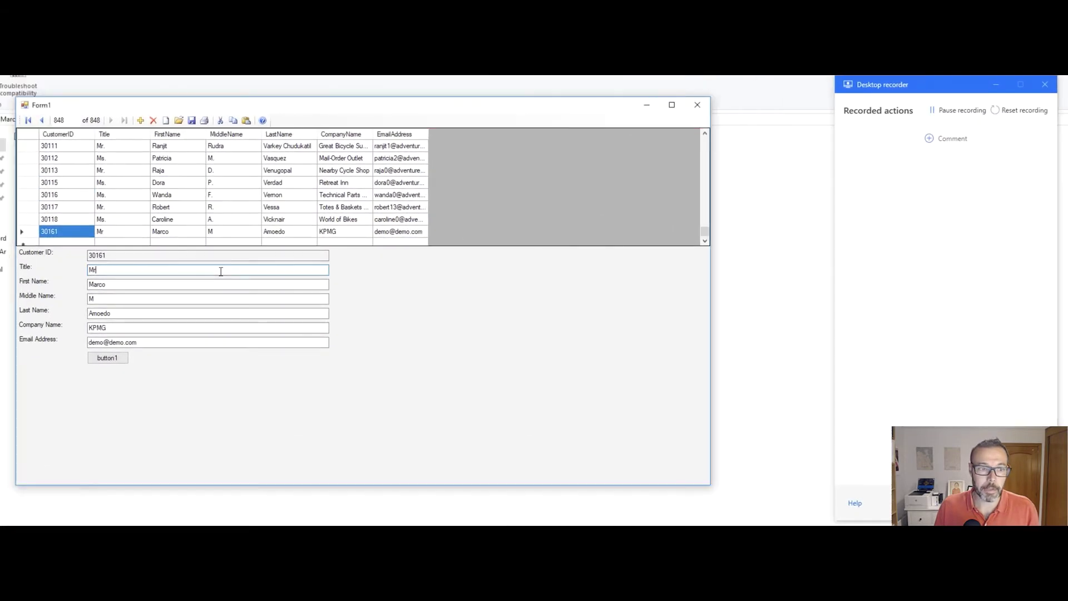
{"action": "type", "text": "dfdfdfd"}
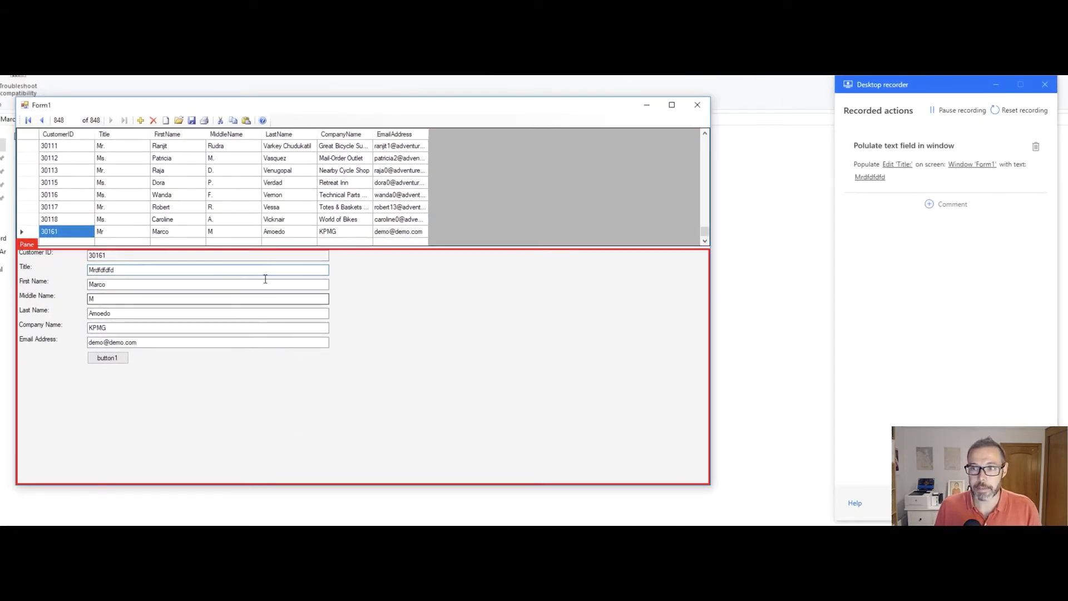
{"action": "left_click", "coordinate": [125, 284]}
{"action": "type", "text": "dfdfd"}
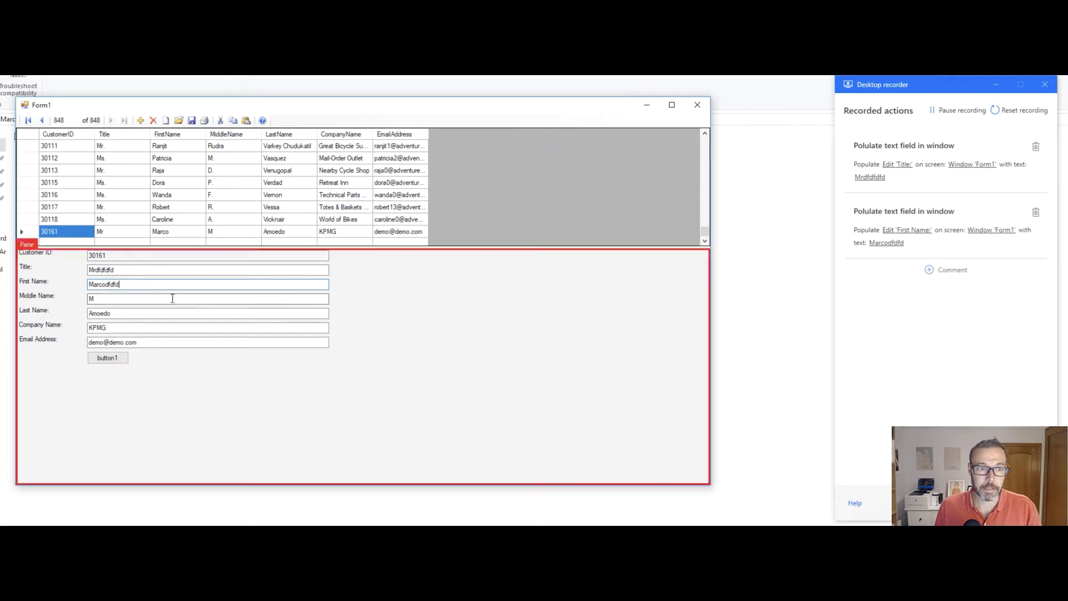
{"action": "left_click", "coordinate": [174, 299]}
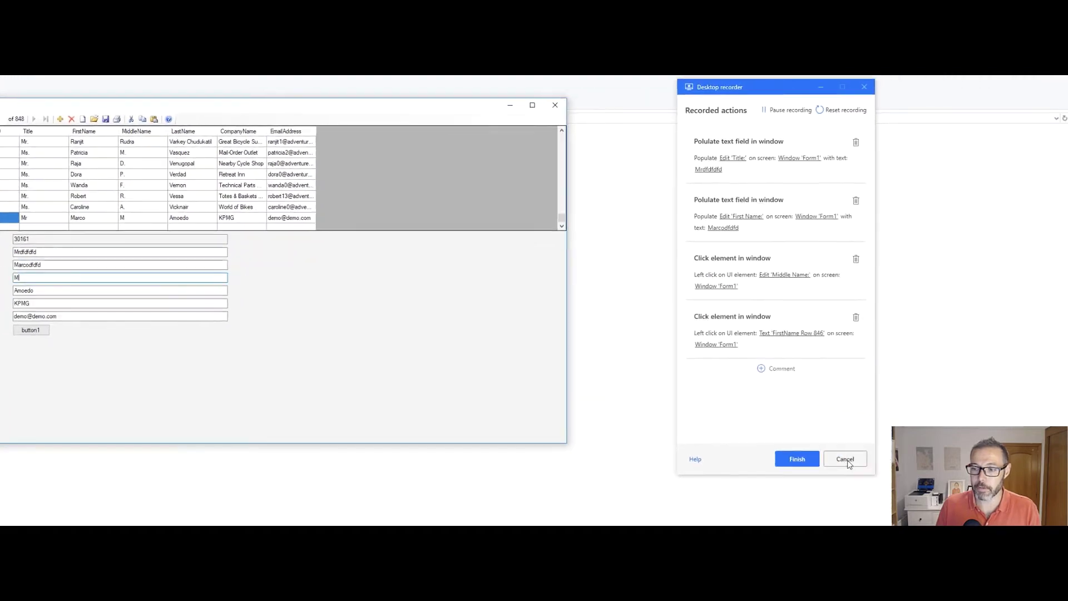
{"action": "left_click", "coordinate": [1008, 500]}
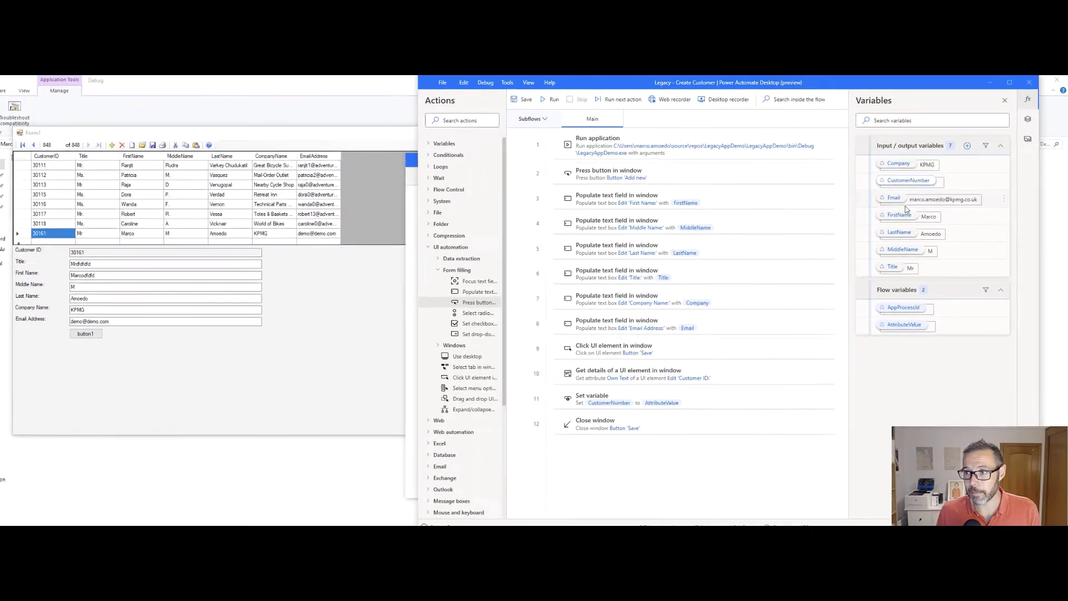
{"action": "double_click", "coordinate": [623, 198]}
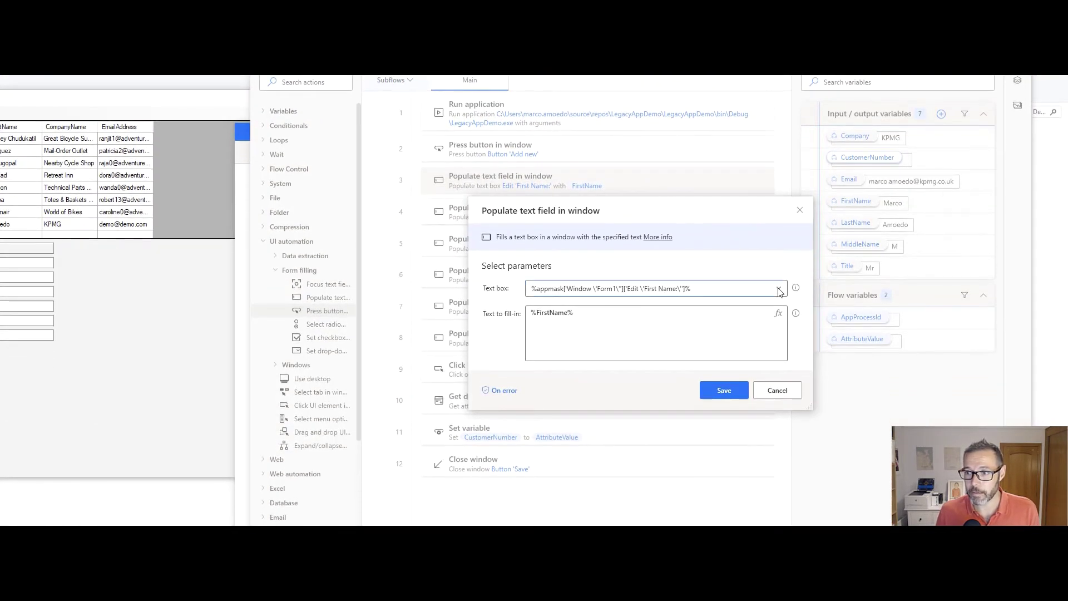
{"action": "left_click", "coordinate": [778, 292]}
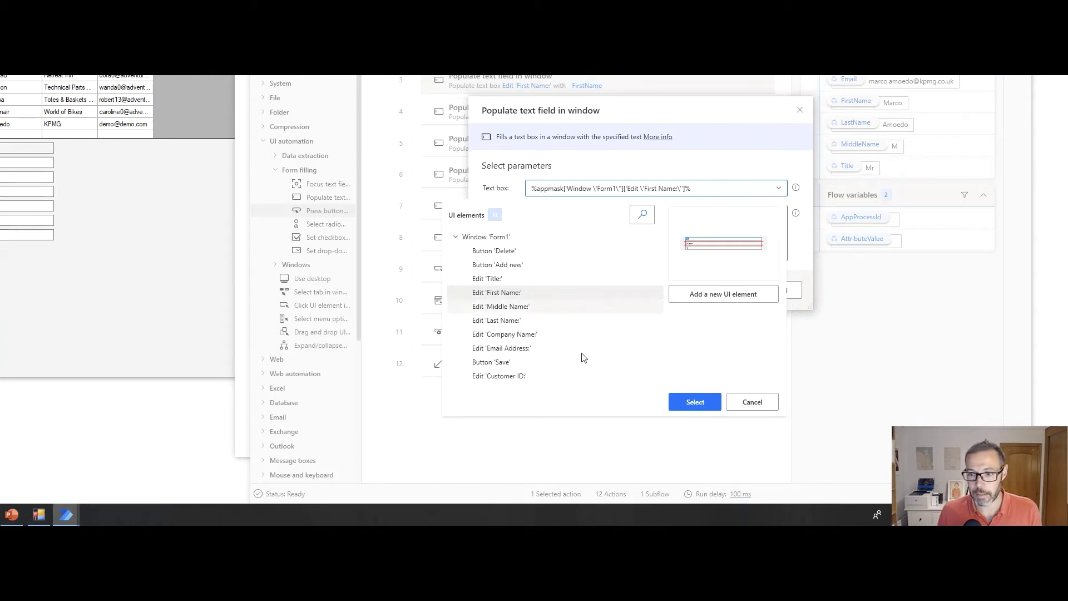
{"action": "left_click", "coordinate": [756, 405]}
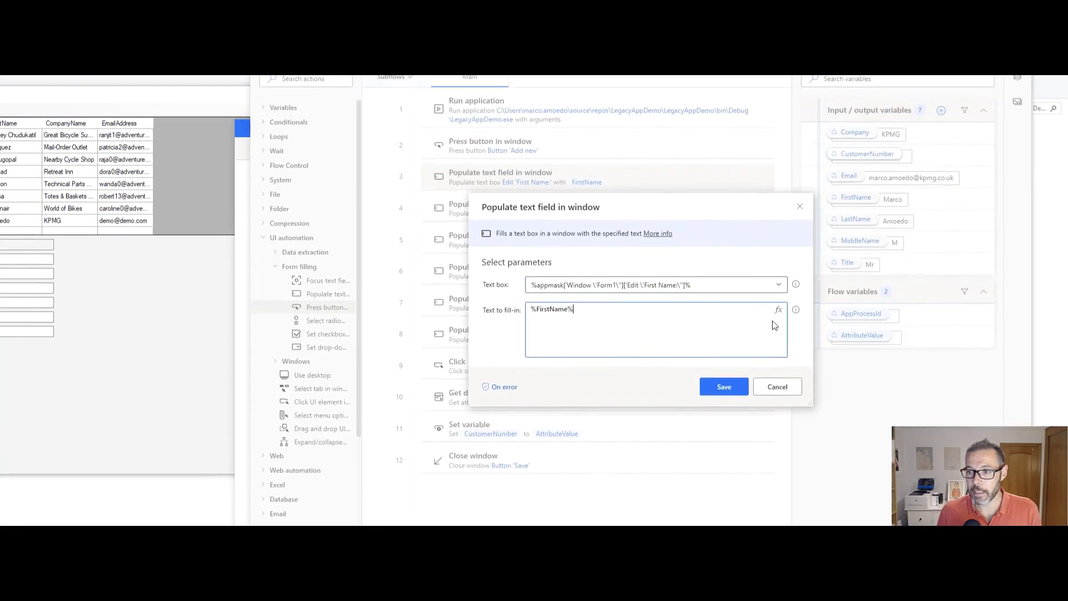
{"action": "left_click", "coordinate": [778, 313]}
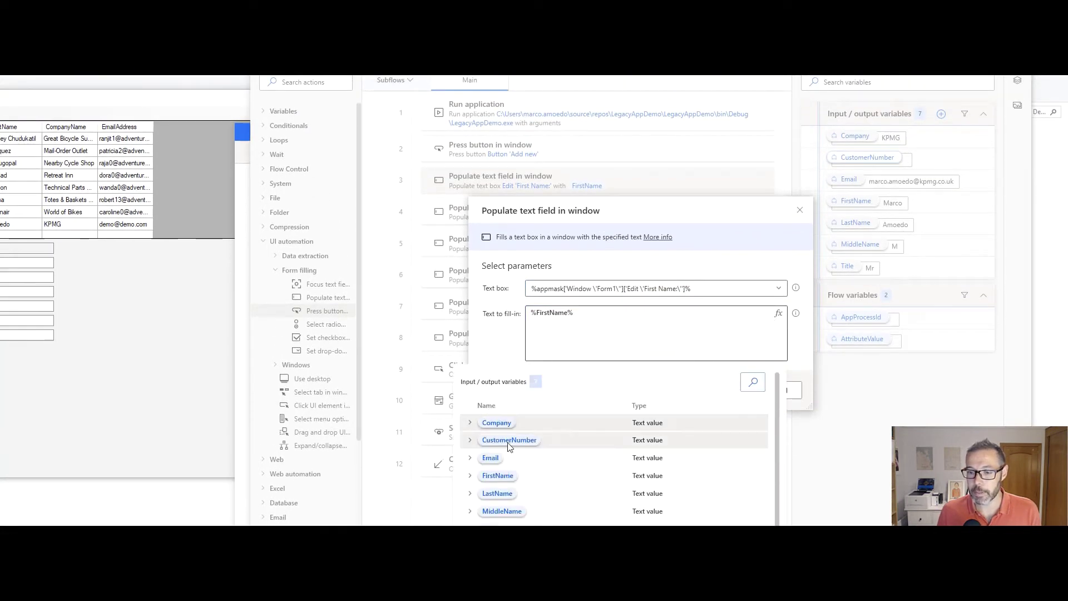
{"action": "left_click", "coordinate": [565, 315]}
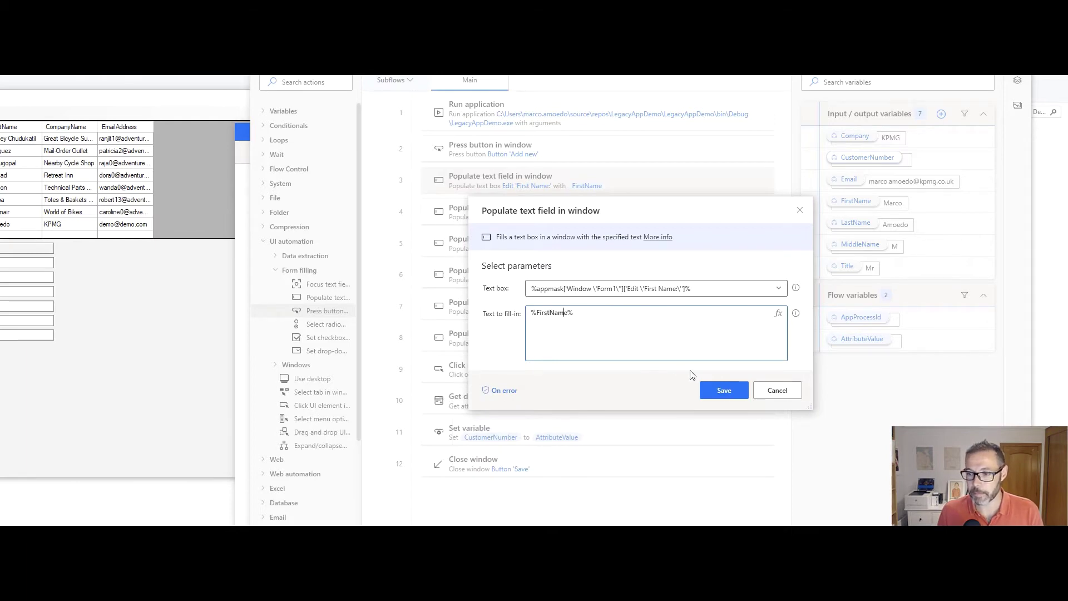
{"action": "left_click", "coordinate": [784, 390]}
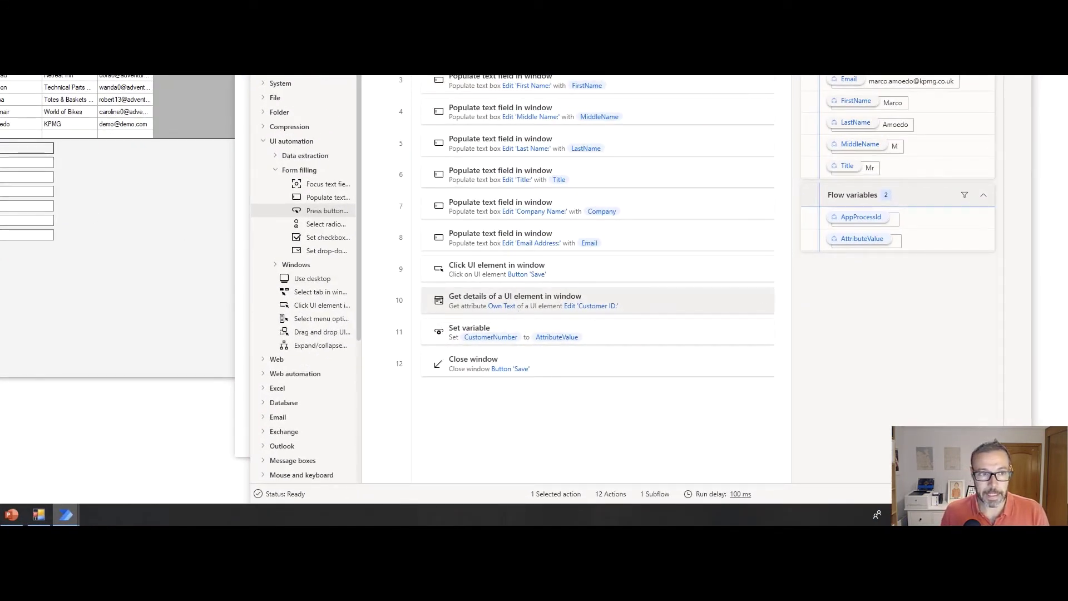
{"action": "left_click", "coordinate": [521, 329]}
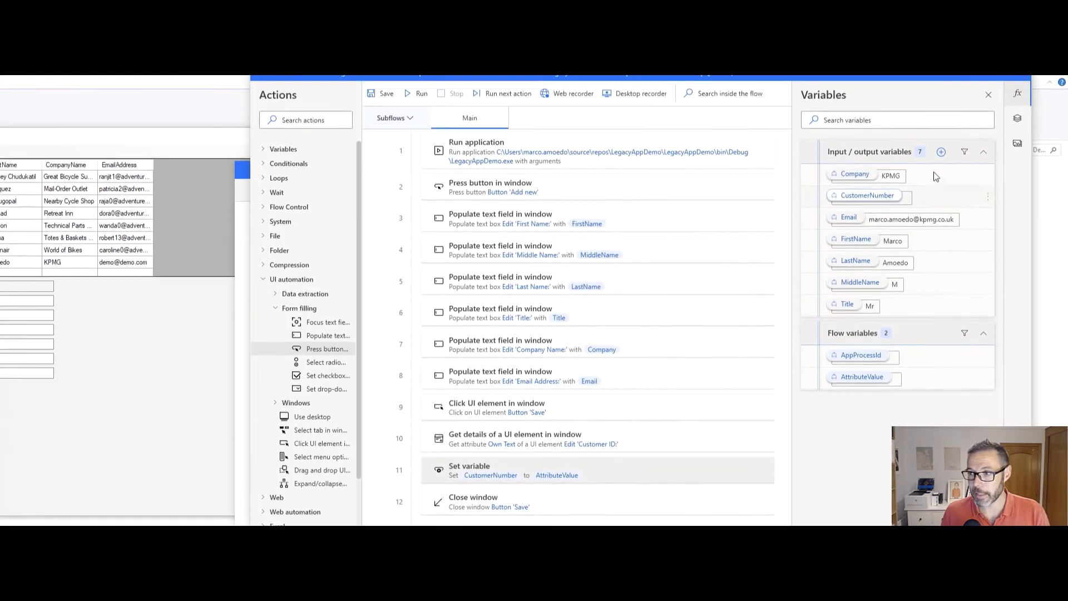
{"action": "left_click", "coordinate": [941, 151]}
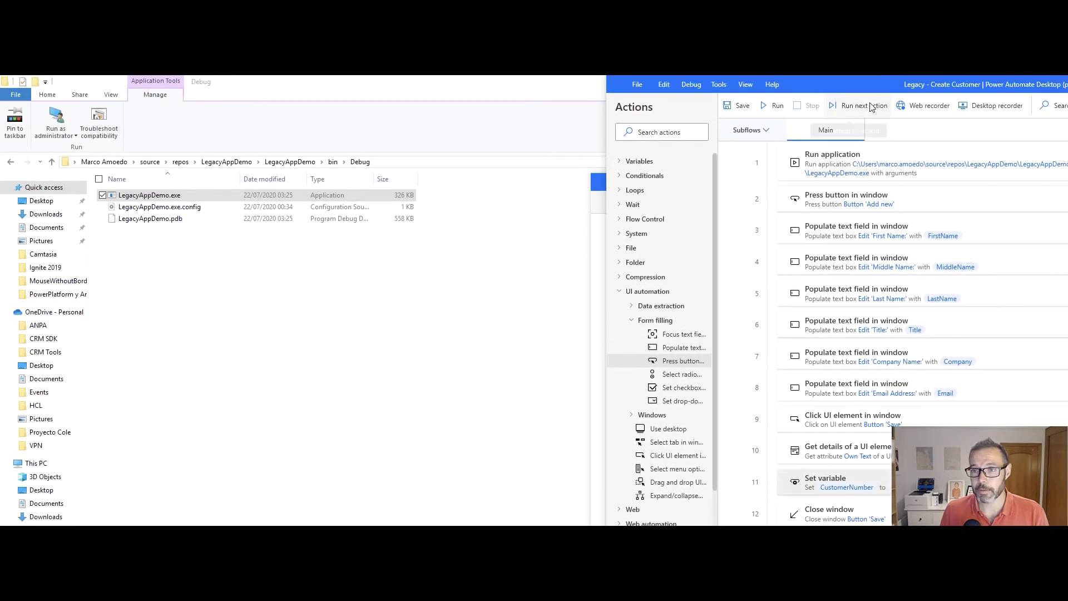
- Run the Legacy - Create Customer flow to store customer number 30162 in CustomerNumber
{"action": "left_click", "coordinate": [777, 106]}
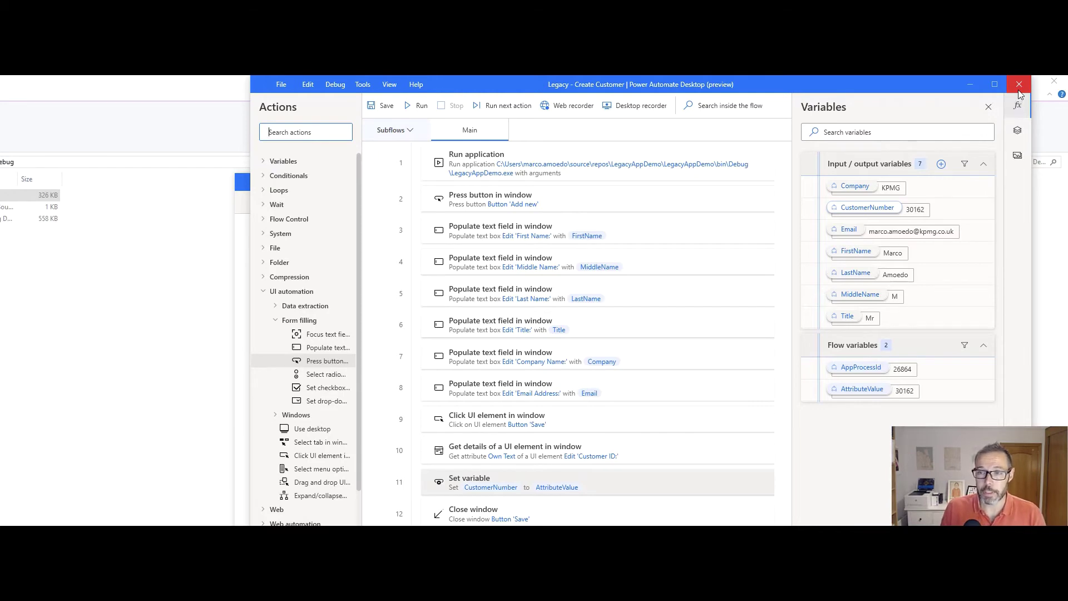
- Close the flow editor and run Company Search for Microsoft Iberica
{"action": "left_click", "coordinate": [1019, 89]}
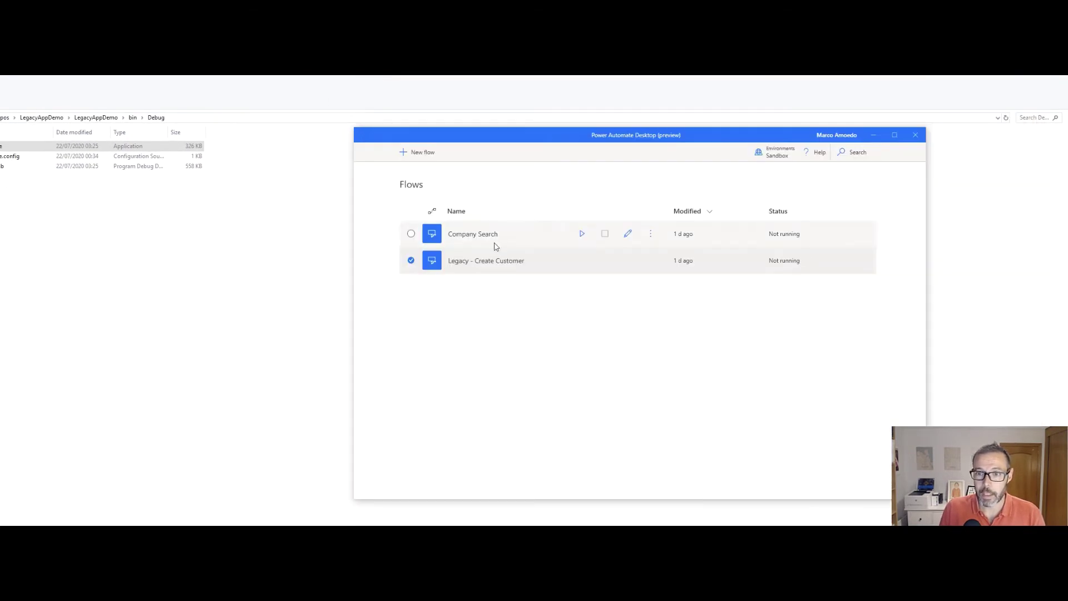
{"action": "left_click", "coordinate": [581, 235]}
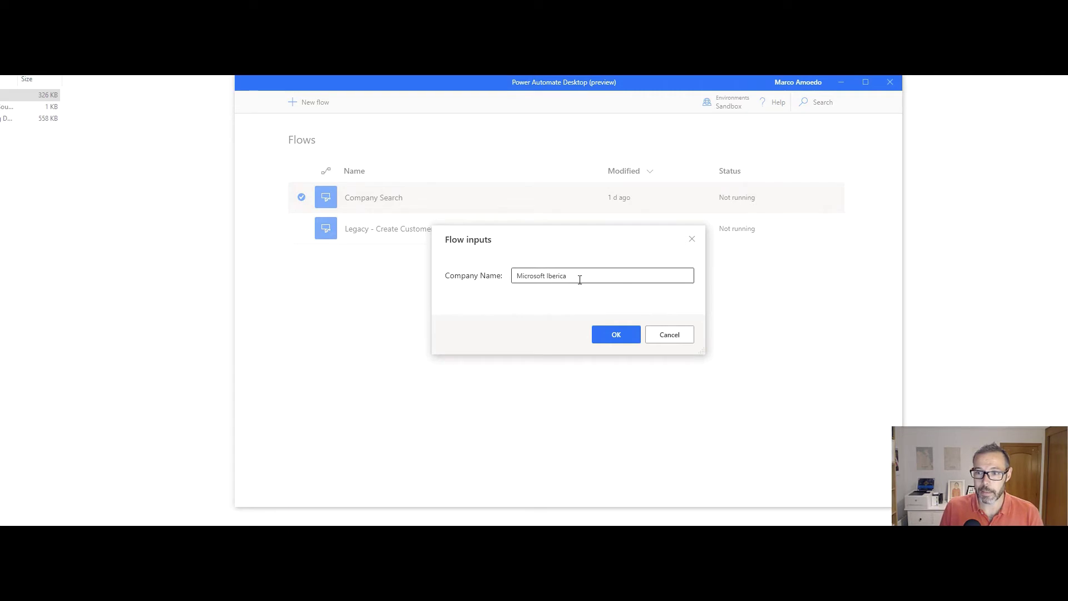
{"action": "left_click", "coordinate": [633, 337]}
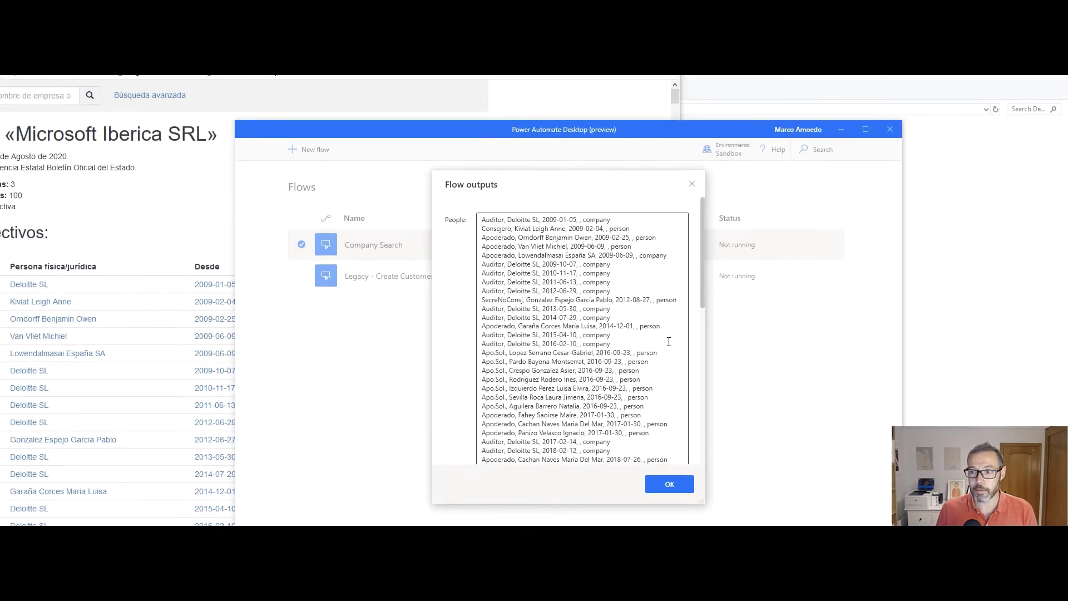
- Review the returned People list, dismiss the outputs and bring the flows console forward
{"action": "left_click_drag", "start_coordinate": [482, 211], "coordinate": [656, 475]}
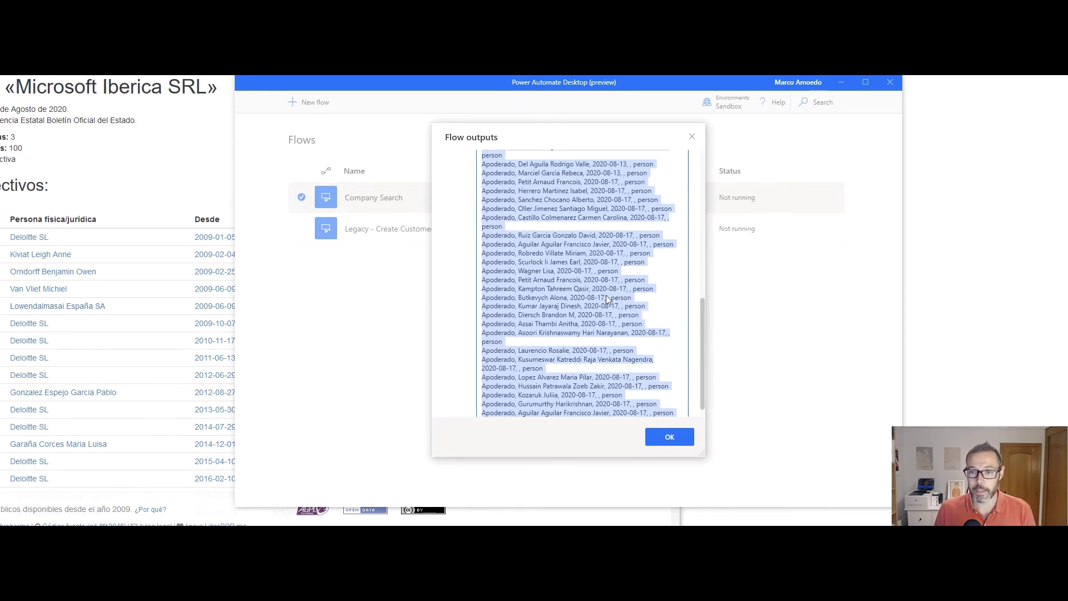
{"action": "left_click", "coordinate": [669, 437]}
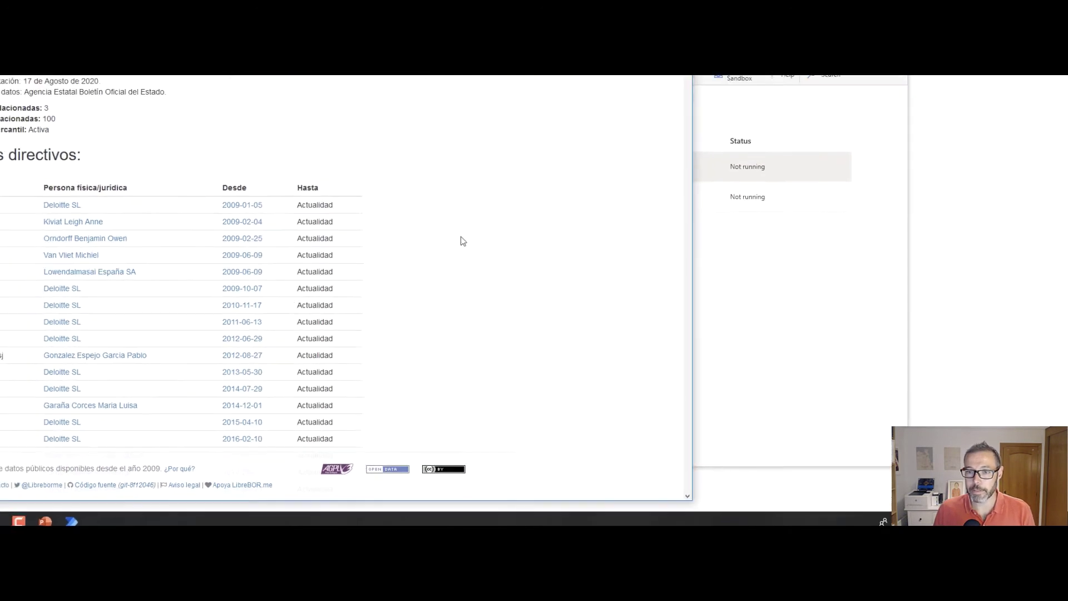
{"action": "left_click", "coordinate": [791, 273]}
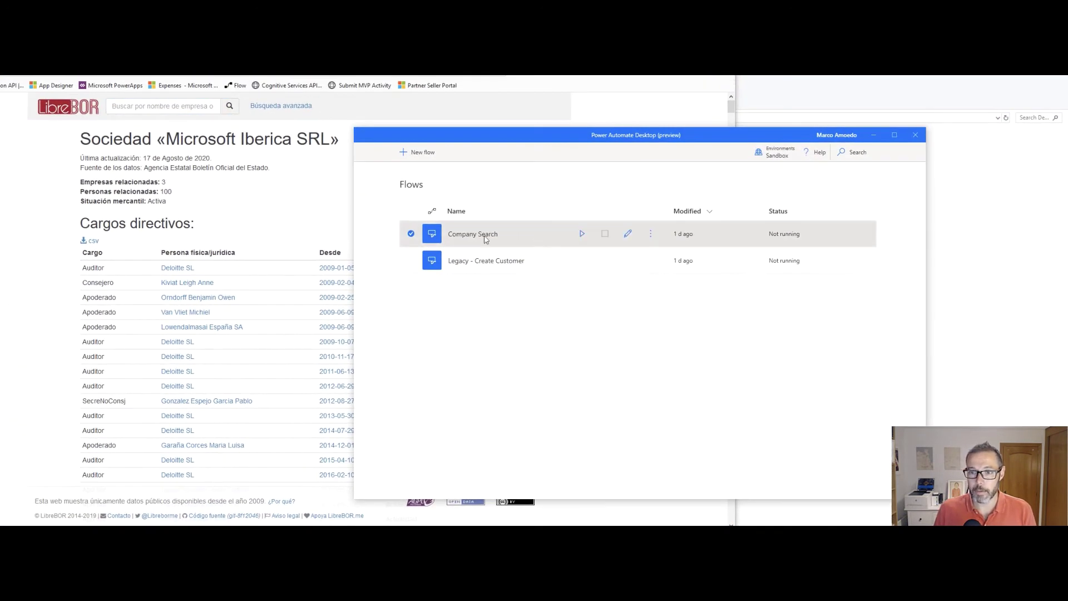
{"action": "left_click", "coordinate": [627, 233]}
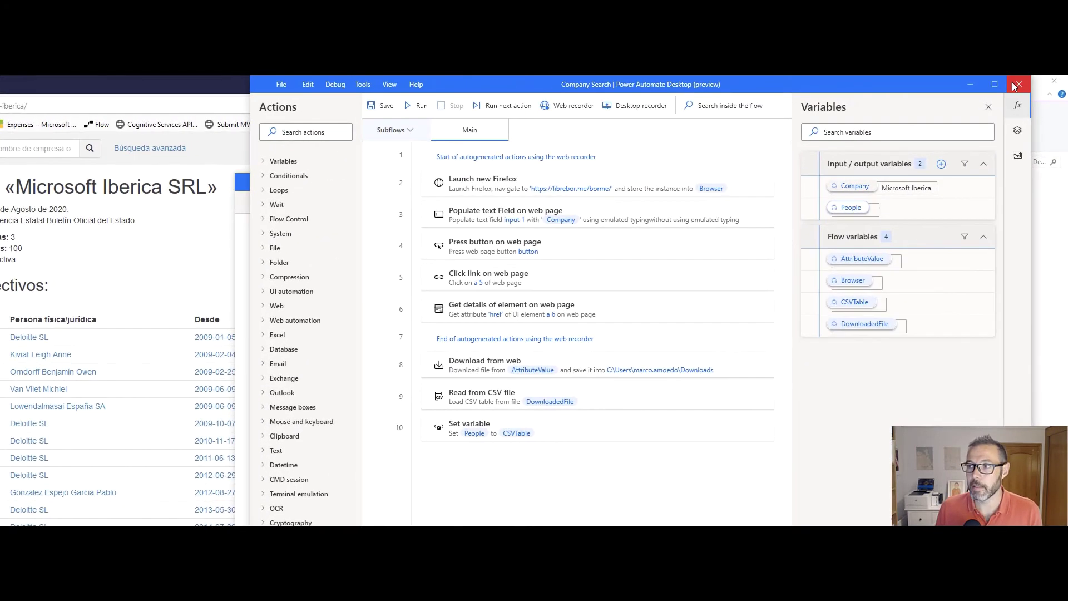
{"action": "left_click", "coordinate": [989, 107]}
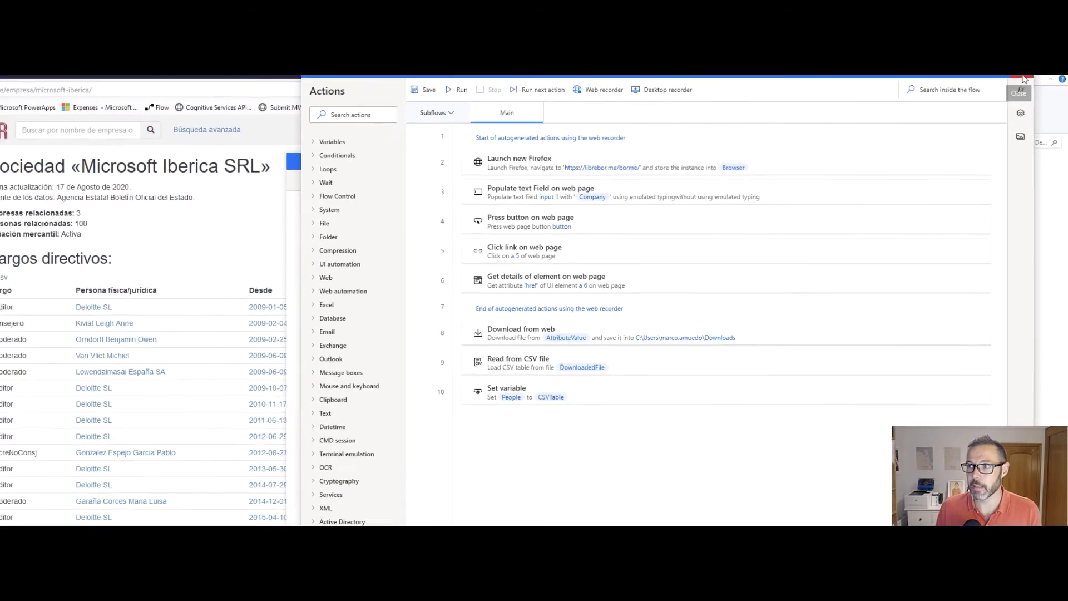
{"action": "left_click", "coordinate": [1002, 77]}
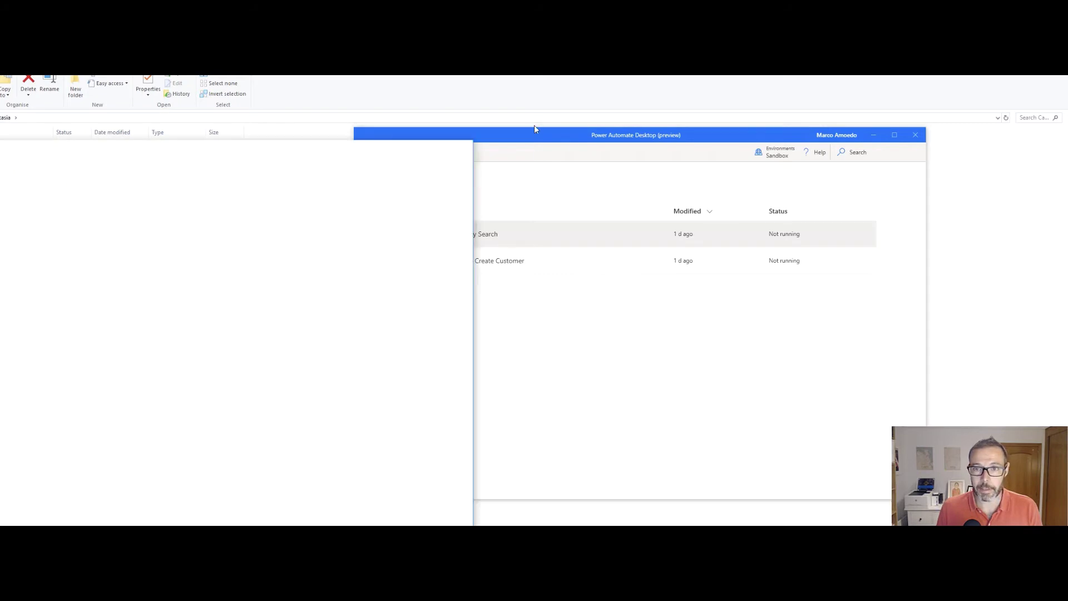
- Restore the Power Apps Flows page under another Edge profile and close the blank window
{"action": "left_click", "coordinate": [437, 168]}
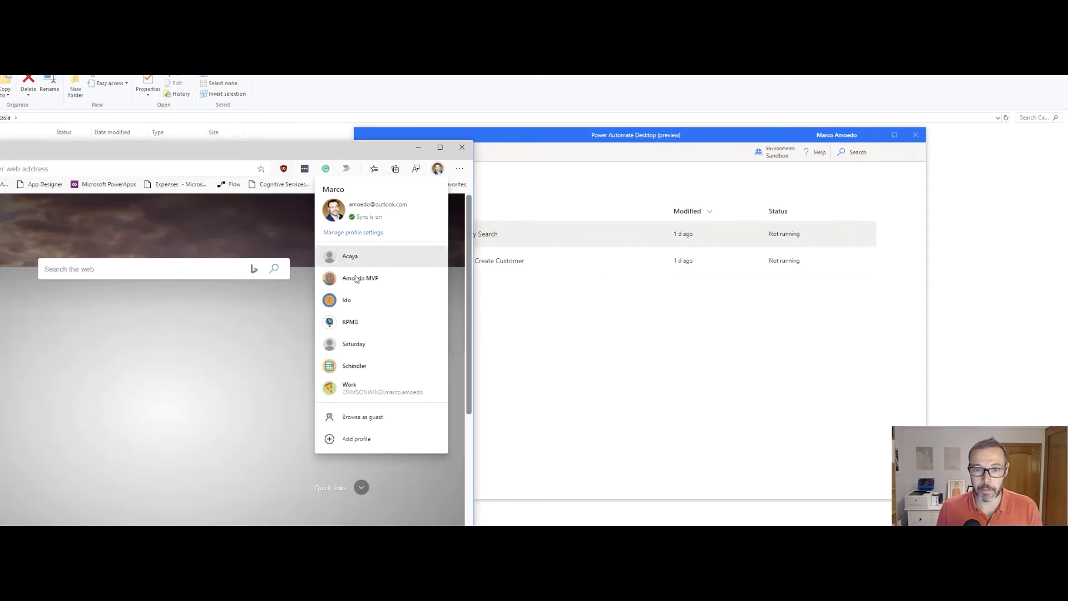
{"action": "left_click", "coordinate": [356, 276]}
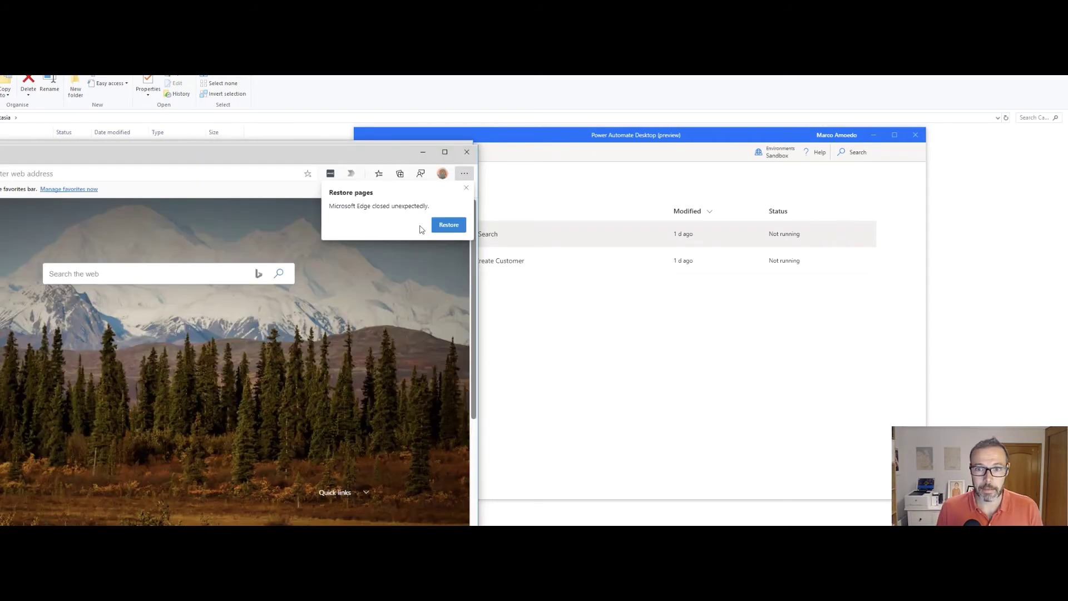
{"action": "left_click", "coordinate": [435, 226]}
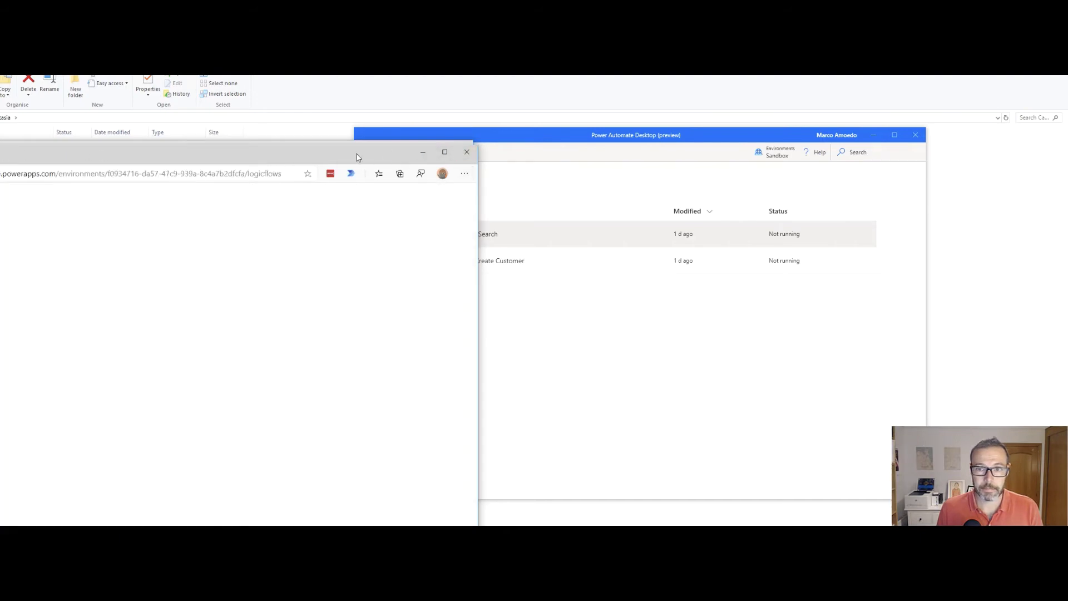
{"action": "left_click_drag", "start_coordinate": [356, 153], "coordinate": [341, 179]}
{"action": "left_click", "coordinate": [462, 148]}
{"action": "left_click_drag", "start_coordinate": [211, 178], "coordinate": [342, 75]}
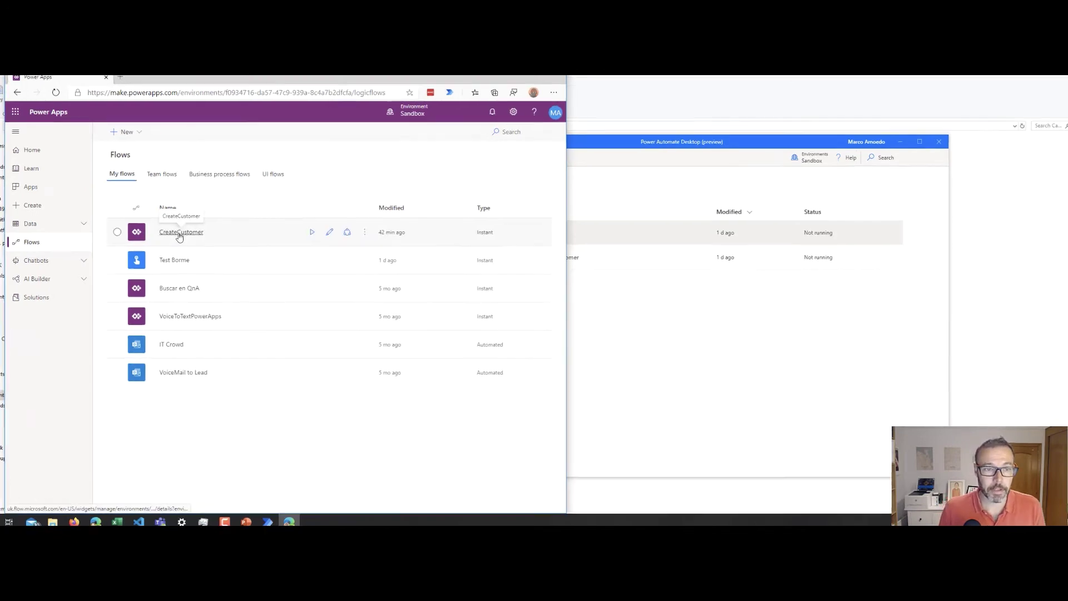
- Edit CreateCustomer and expand its PowerApps, Run desktop flow and Respond steps
{"action": "left_click", "coordinate": [179, 234]}
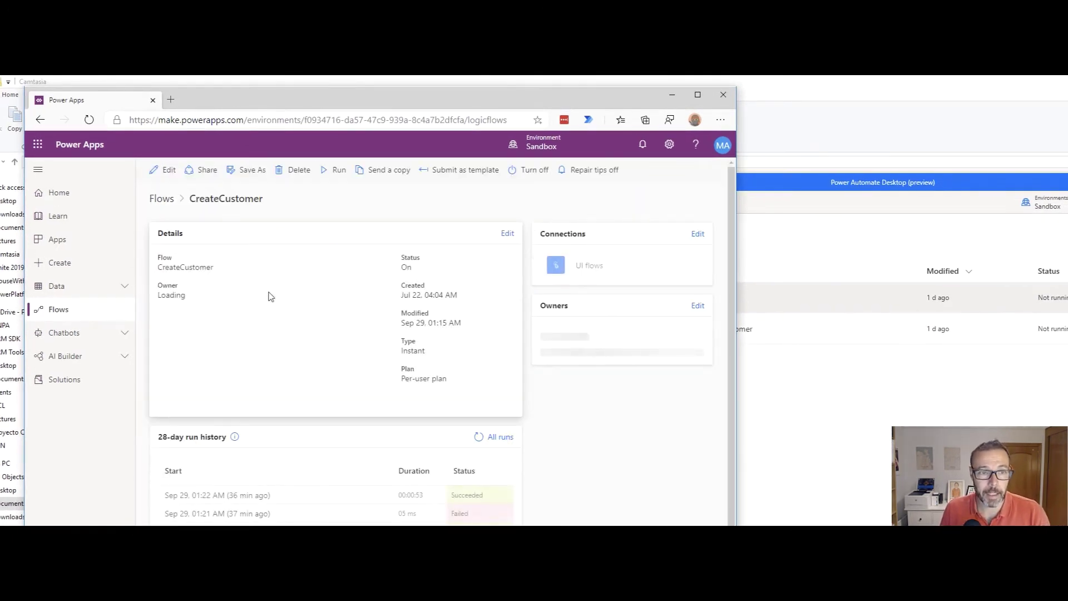
{"action": "left_click", "coordinate": [164, 170]}
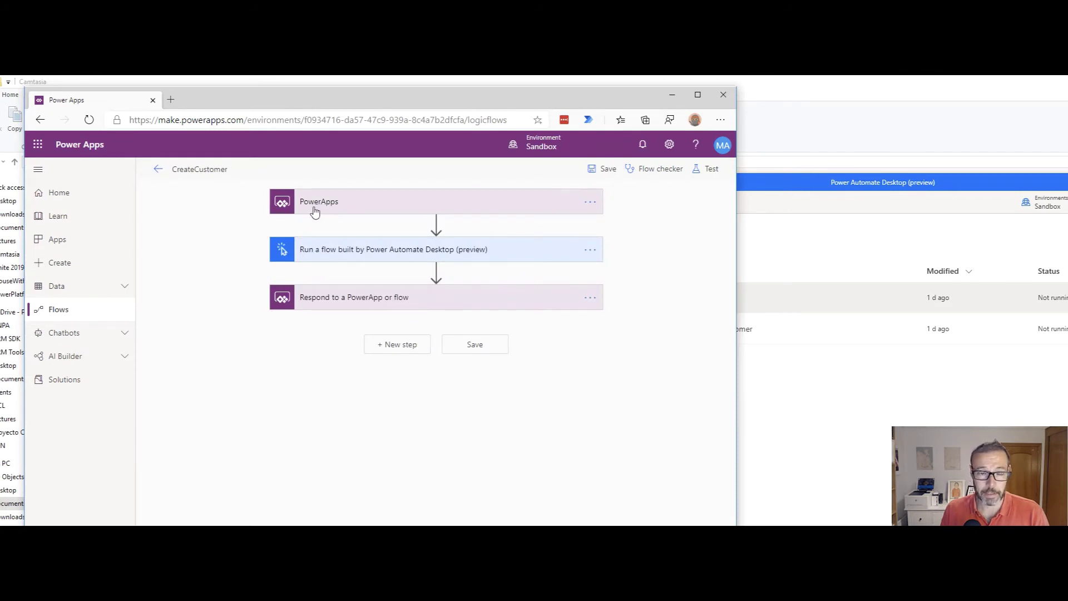
{"action": "left_click", "coordinate": [344, 212]}
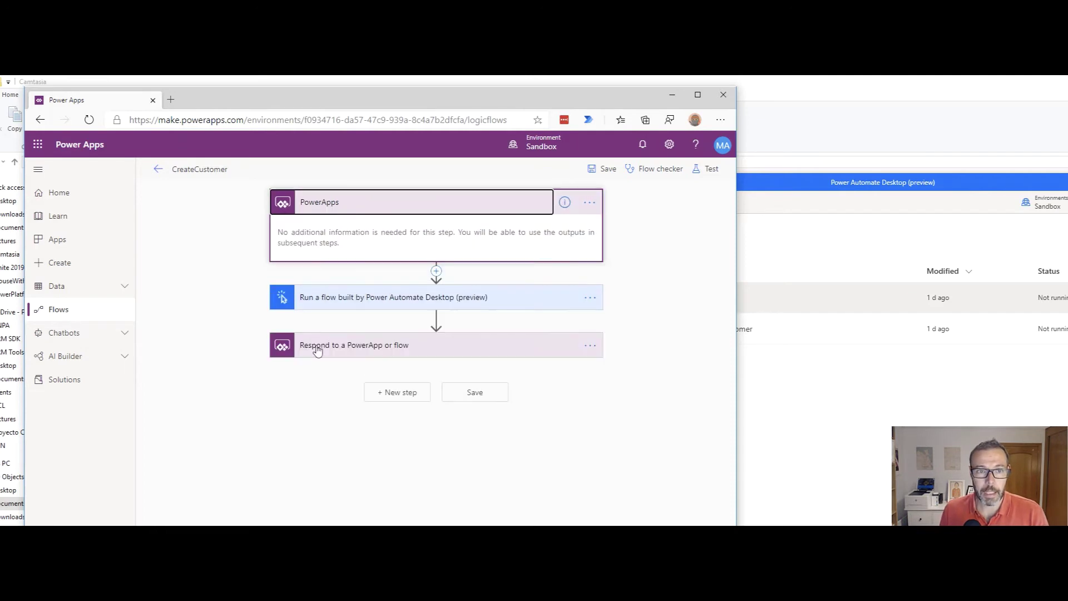
{"action": "left_click", "coordinate": [371, 303]}
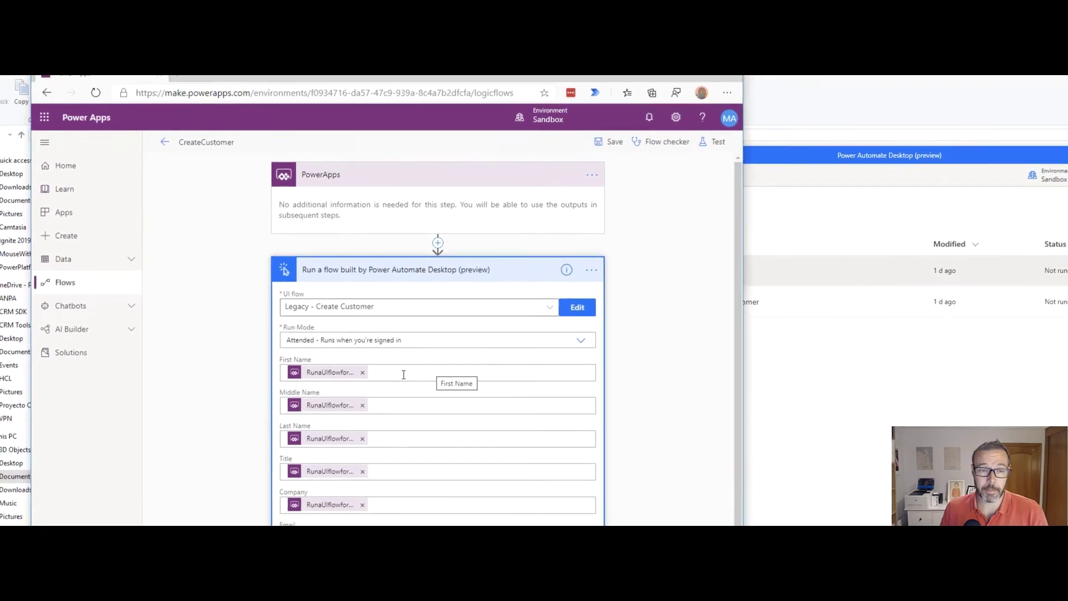
{"action": "left_click", "coordinate": [514, 469]}
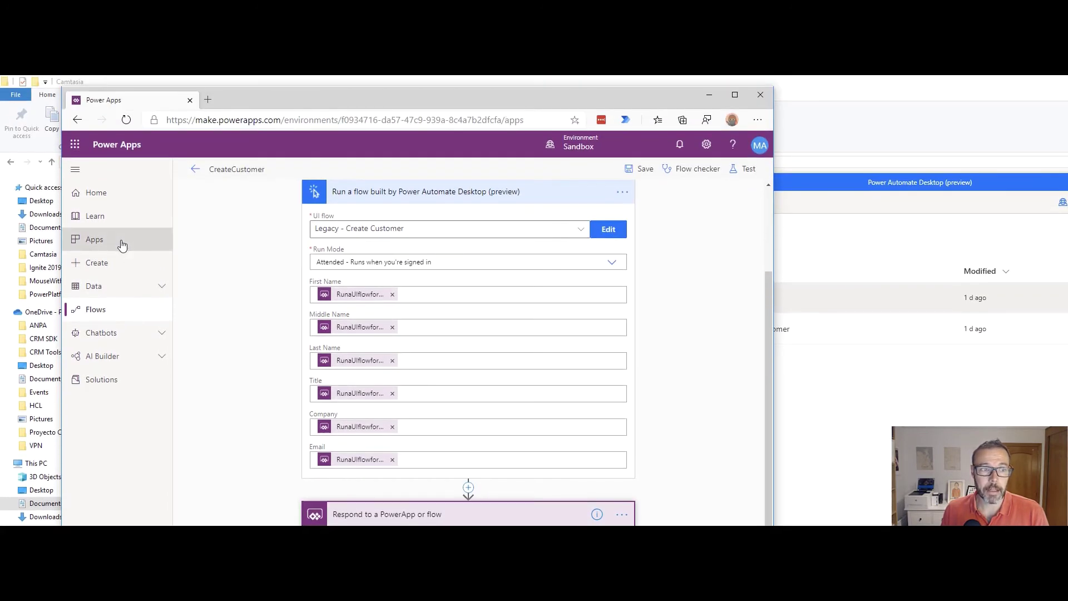
- Open the Legacy Customer canvas app for editing from the Apps list
{"action": "left_click", "coordinate": [122, 246]}
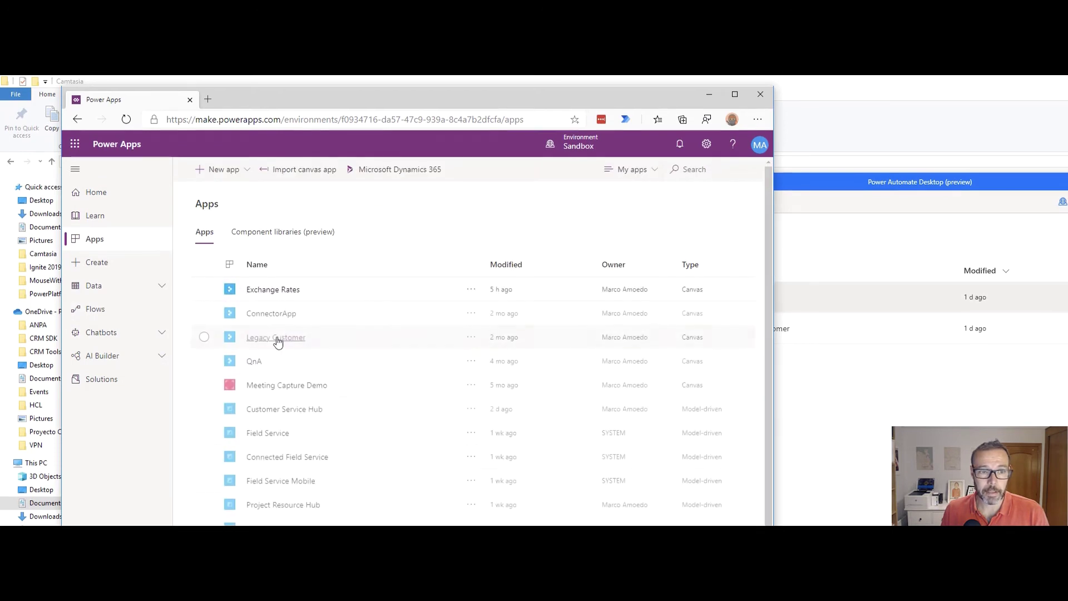
{"action": "left_click", "coordinate": [270, 341]}
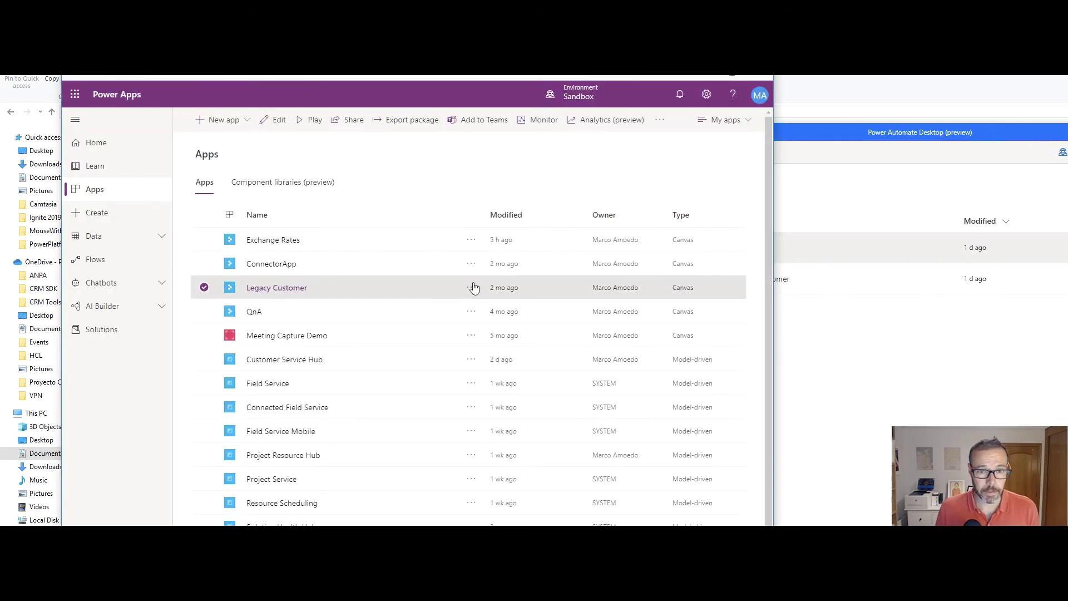
{"action": "left_click", "coordinate": [471, 287]}
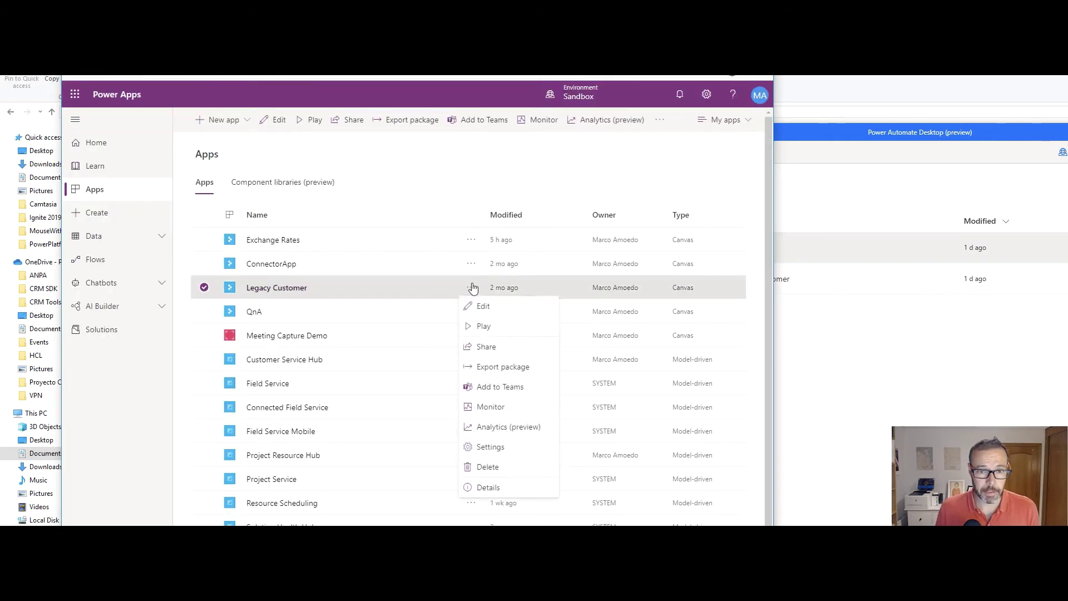
{"action": "left_click", "coordinate": [477, 305]}
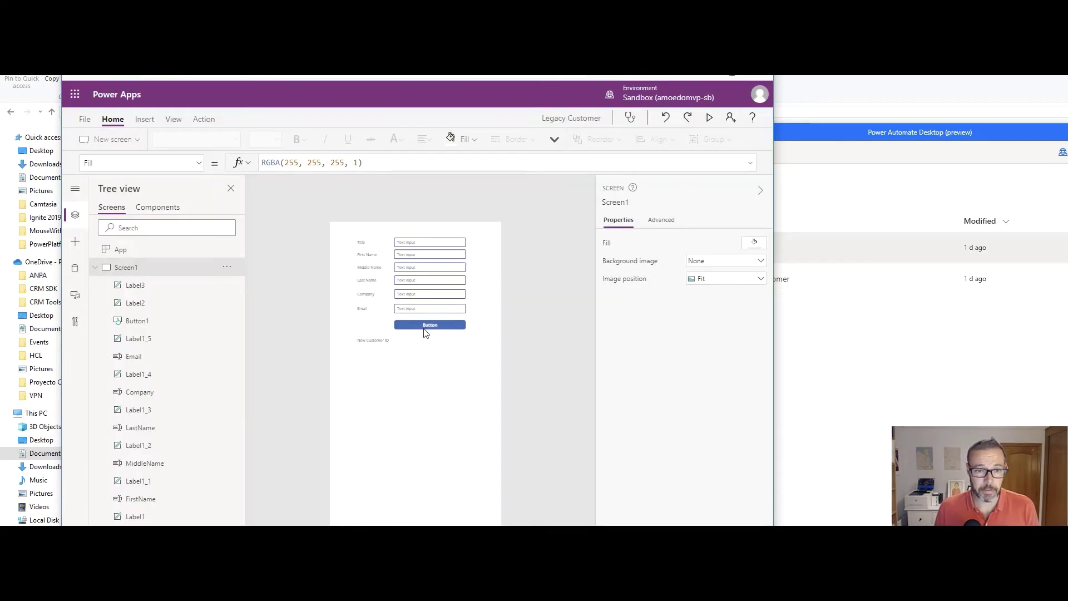
- Select Button1 and view its OnSelect formula running the 'PowerApp->RunaUIflowfordesktop' flow
{"action": "left_click", "coordinate": [433, 328]}
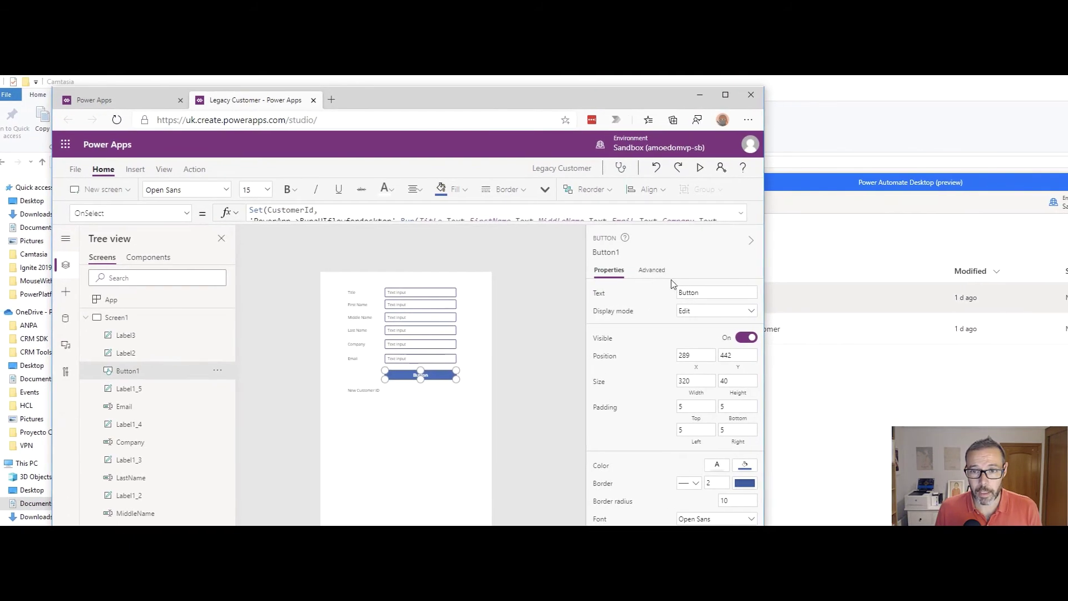
{"action": "left_click", "coordinate": [652, 270]}
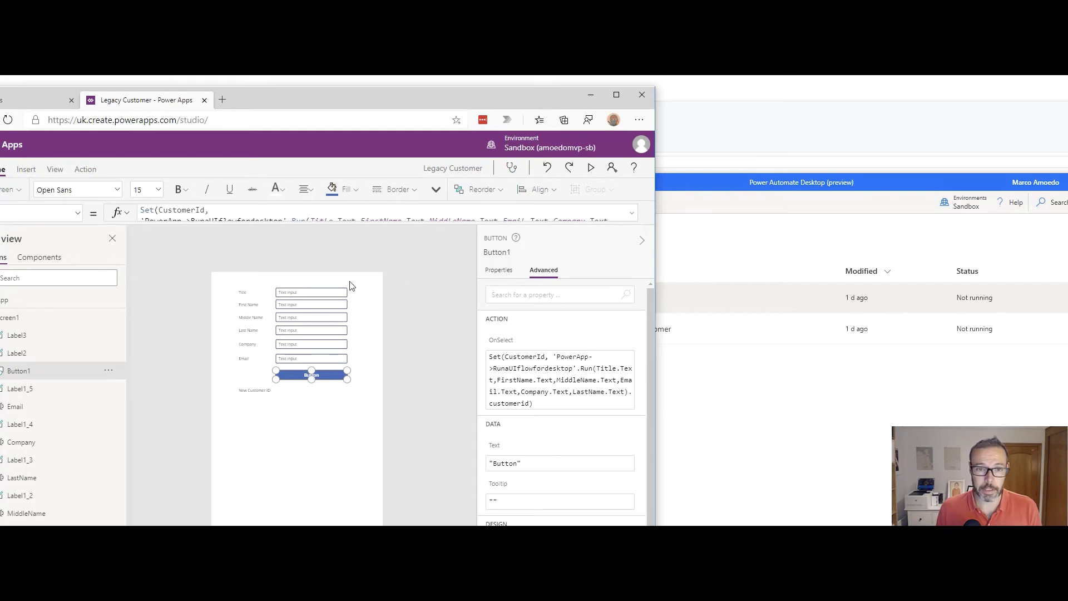
- Preview the Legacy Customer app and fill in the Title field
{"action": "left_click", "coordinate": [592, 168]}
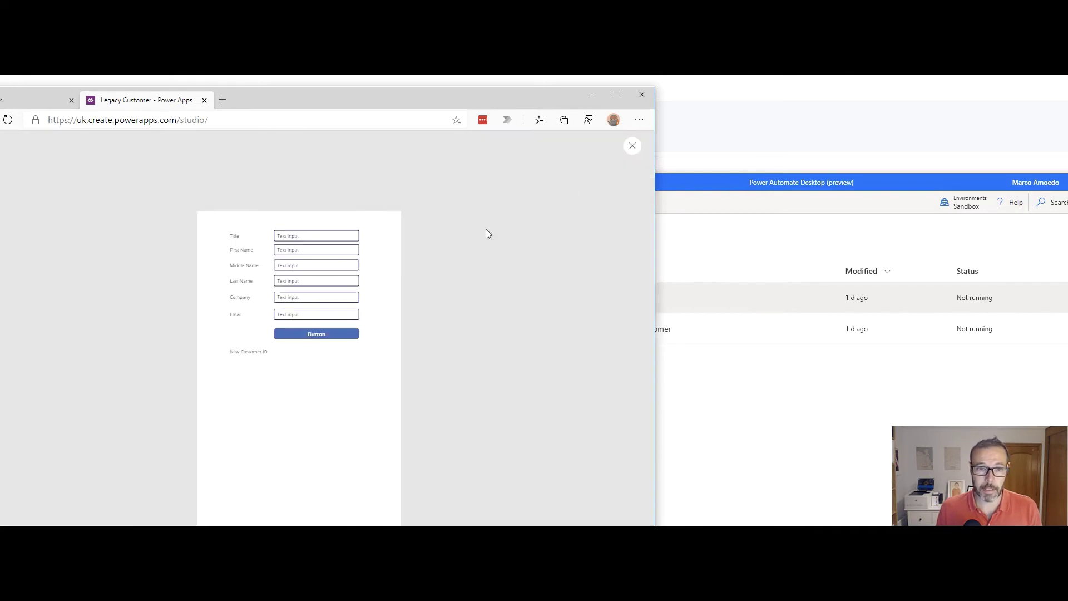
{"action": "left_click", "coordinate": [300, 166]}
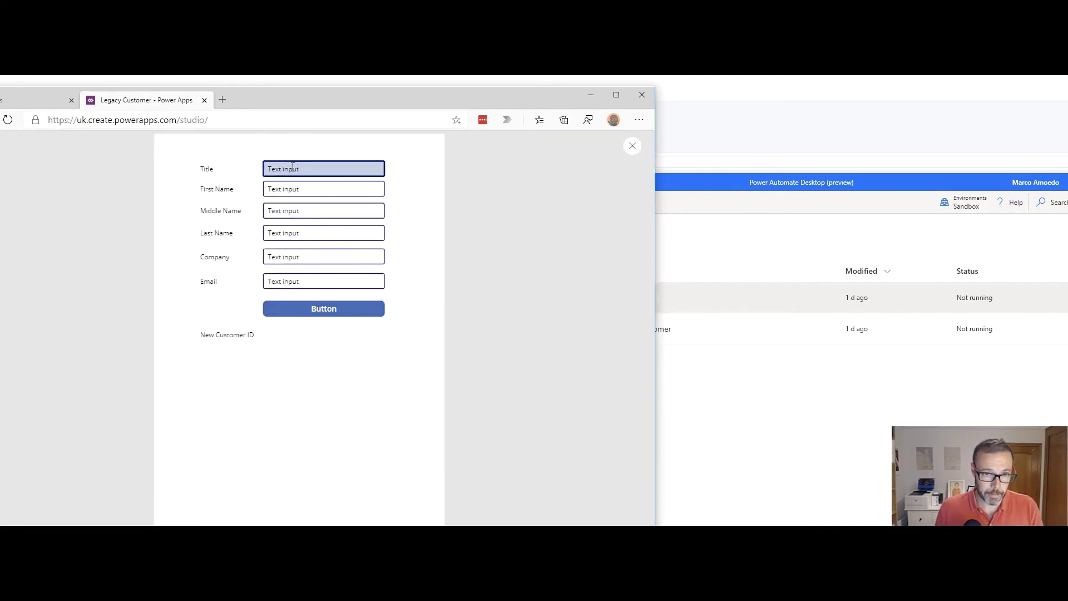
{"action": "double_click", "coordinate": [293, 168]}
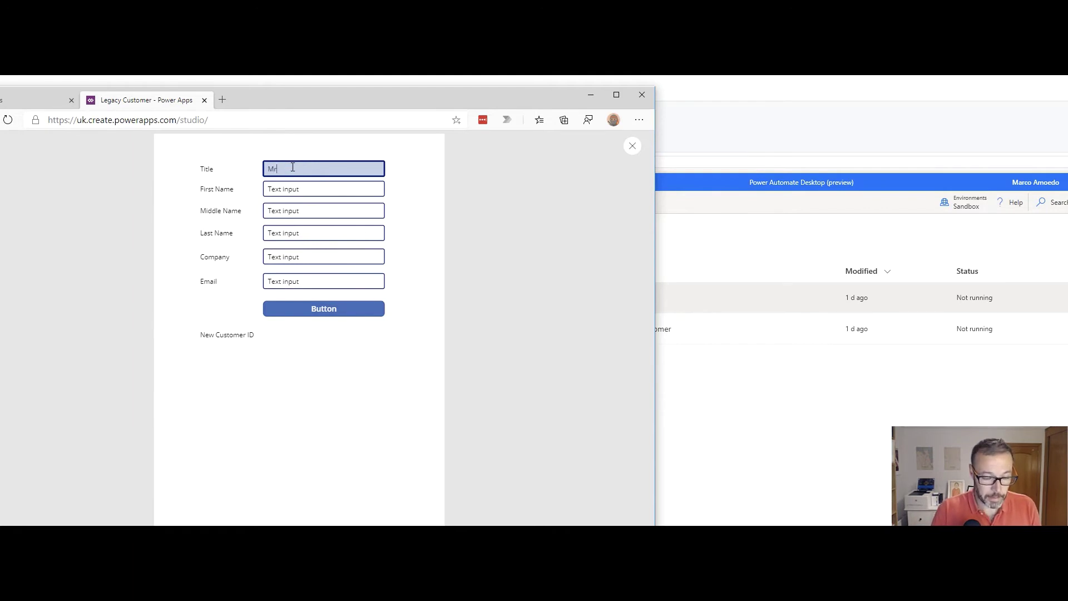
{"action": "key", "text": "Tab"}
- Enter the customer's first, middle and last names, company 'Micro' and their e-mail
{"action": "key", "text": "Tab"}
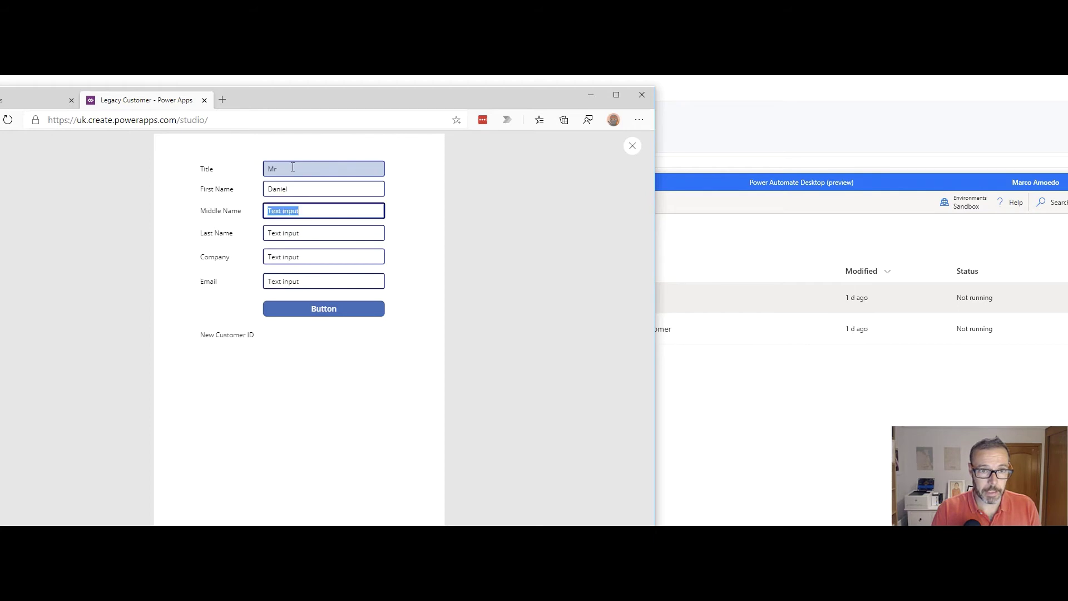
{"action": "key", "text": "Tab"}
{"action": "key", "text": "Tab"}
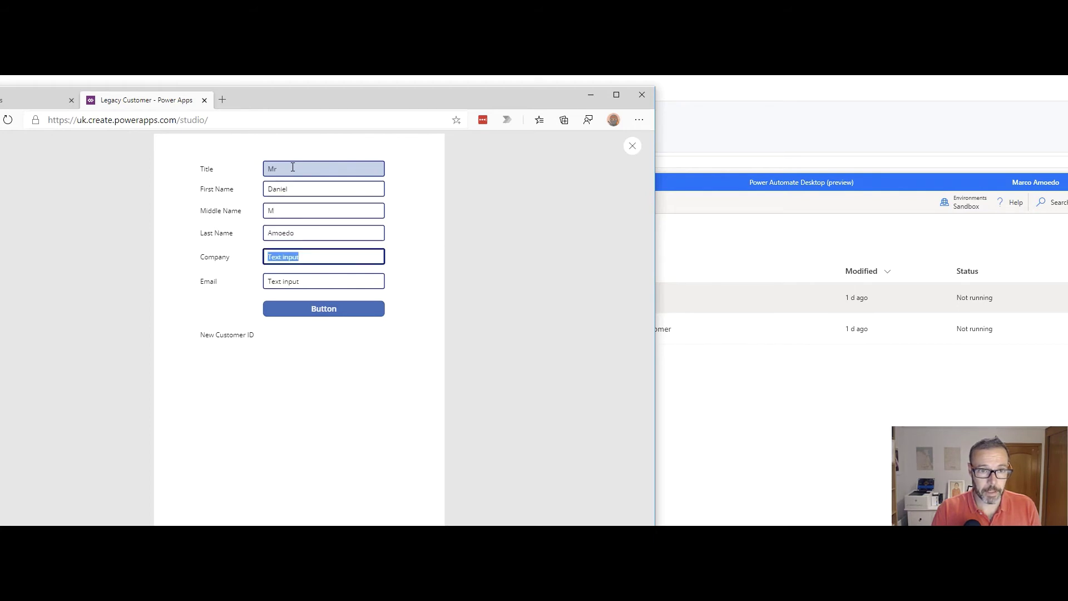
{"action": "type", "text": "Microsoft"}
{"action": "key", "text": "Tab"}
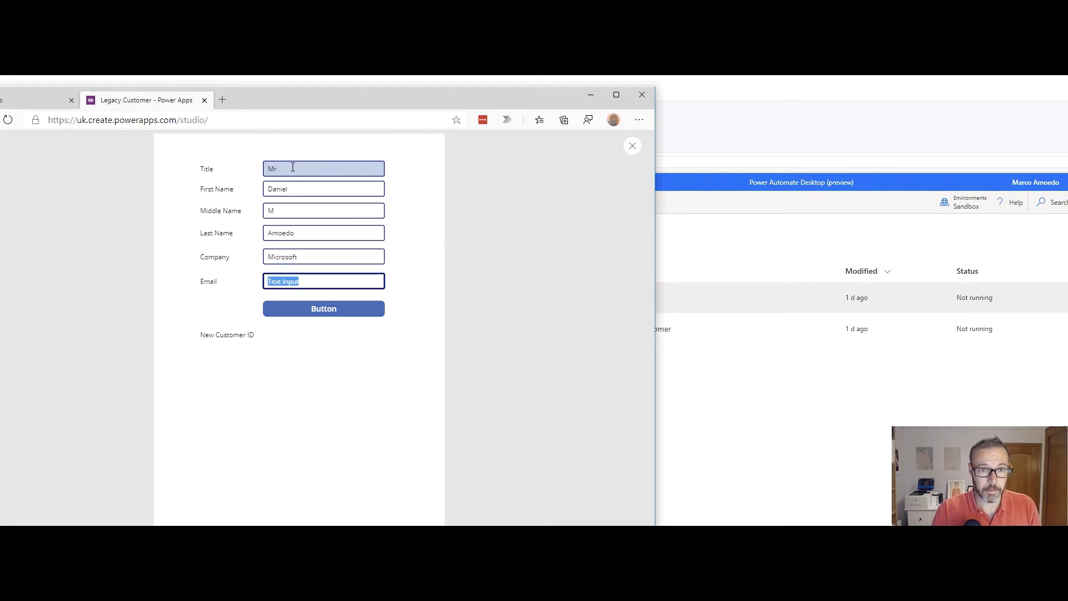
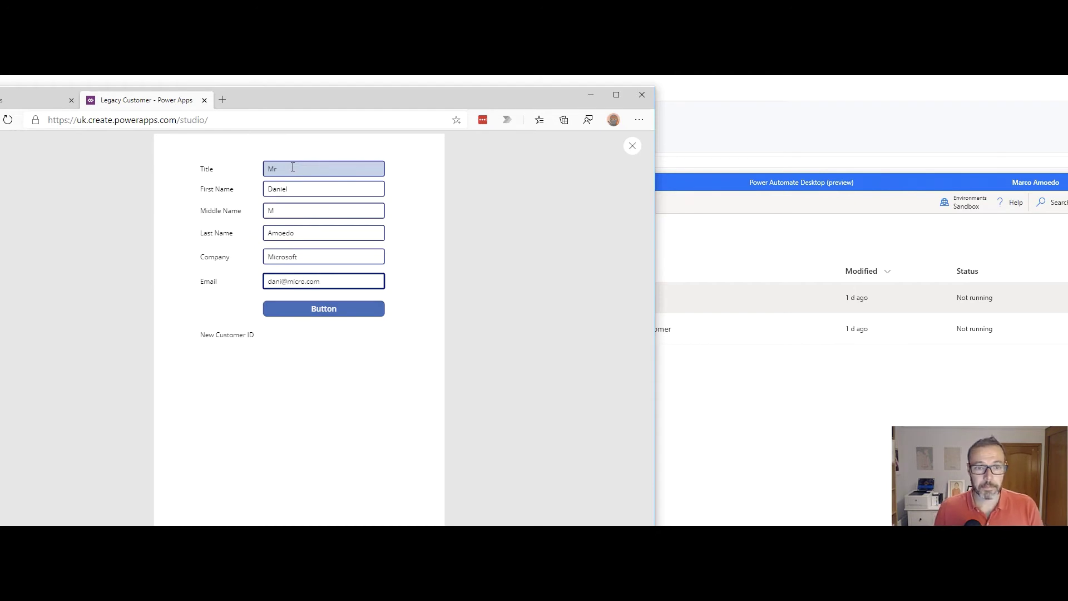
{"action": "left_click", "coordinate": [315, 303]}
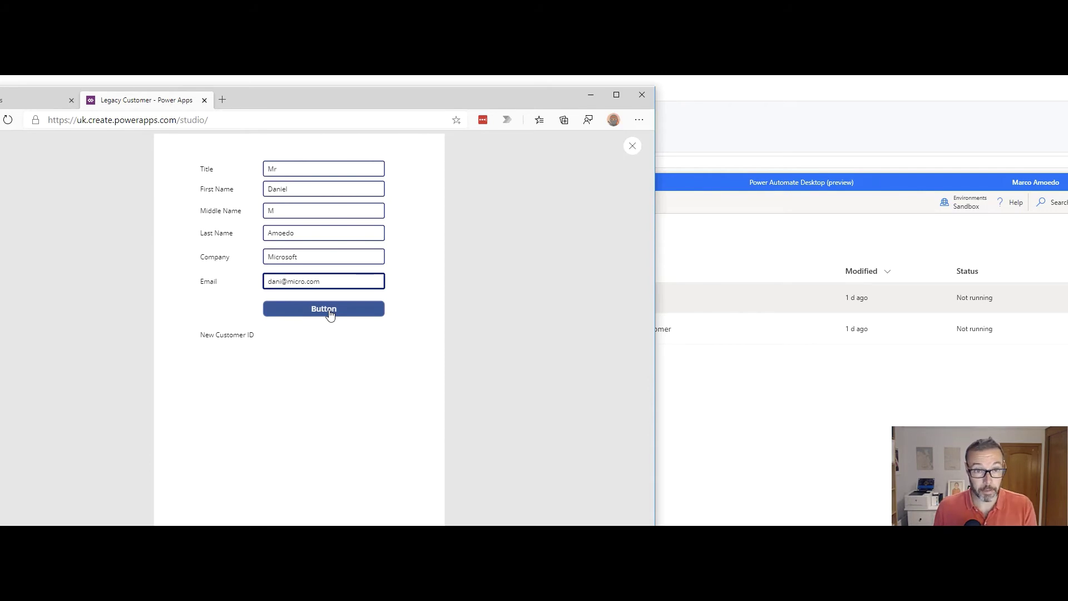
- Submit the customer to get New Customer ID 30163, then begin a legacy record with first and middle names
{"action": "left_click", "coordinate": [330, 315]}
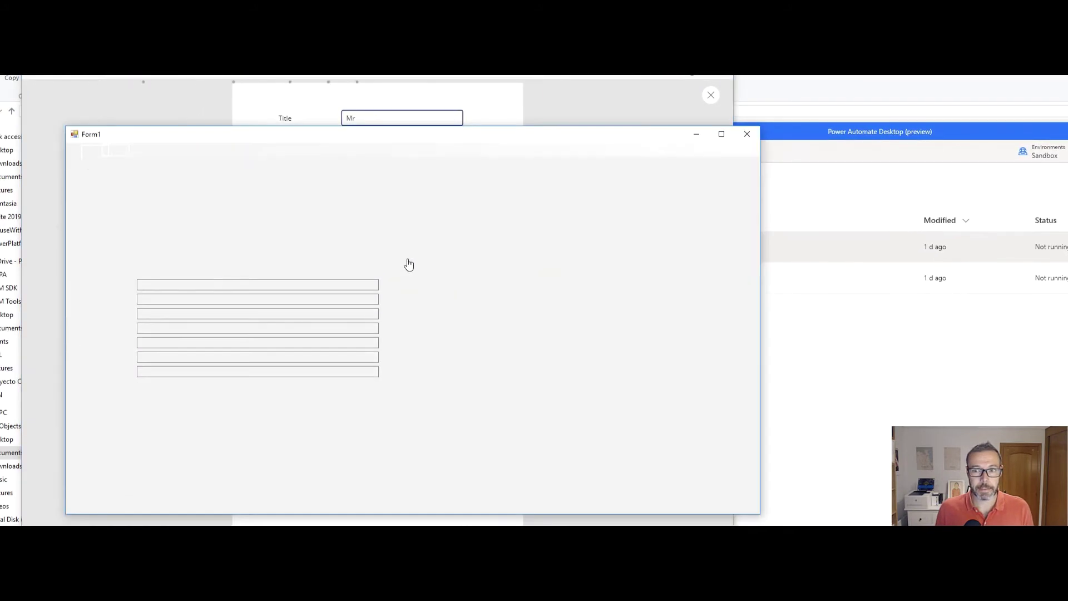
{"action": "left_click", "coordinate": [190, 149]}
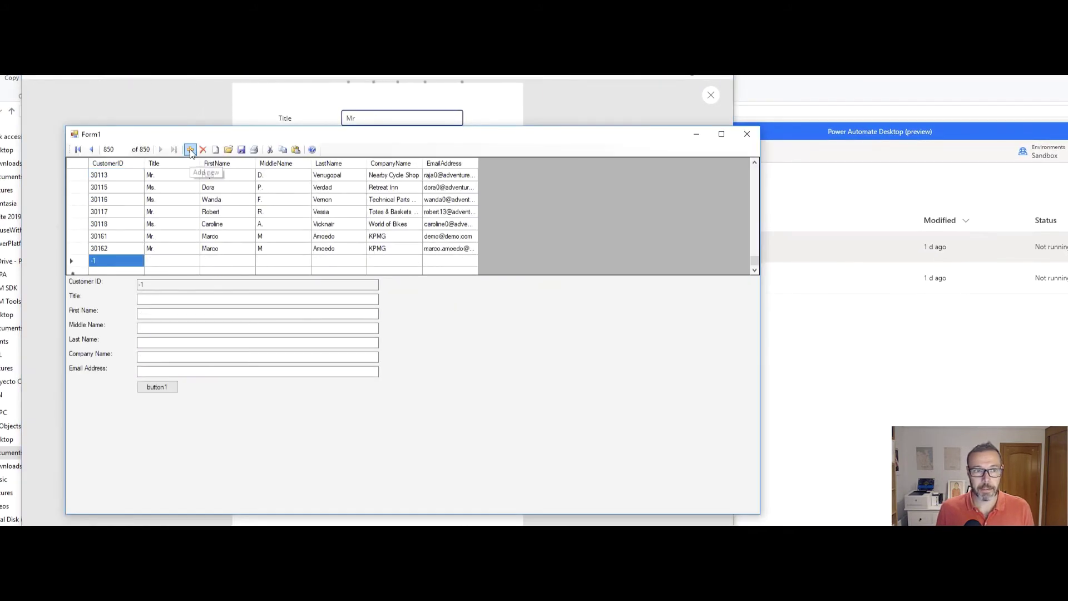
{"action": "left_click", "coordinate": [258, 313]}
{"action": "type", "text": "Daniel"}
{"action": "left_click", "coordinate": [258, 328]}
{"action": "type", "text": "M"}
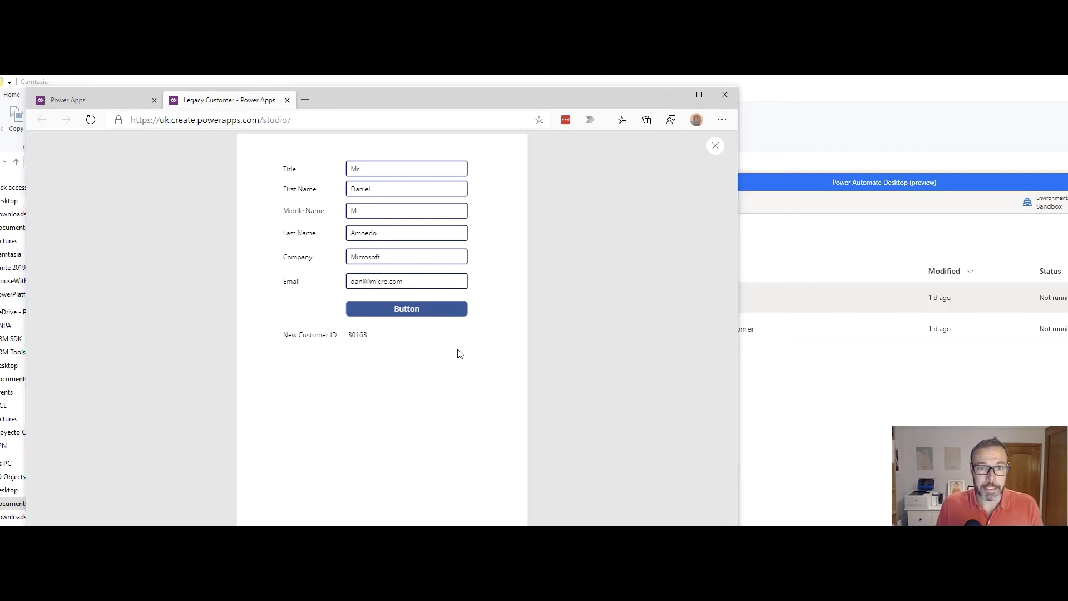
{"action": "key", "text": "alt+Tab"}
{"action": "key", "text": "alt+Tab"}
{"action": "key", "text": "alt+Tab"}
{"action": "key", "text": "alt+Tab"}
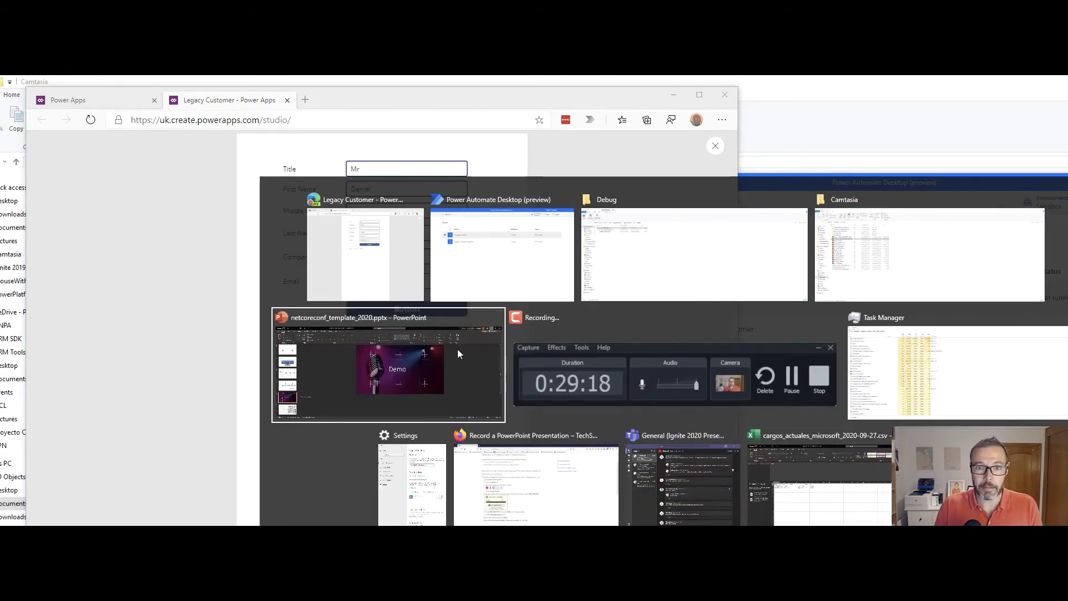
- Present the Conectores and Creando conectores slides up to Demo, then return to the browser form
{"action": "key", "text": "shift+F5"}
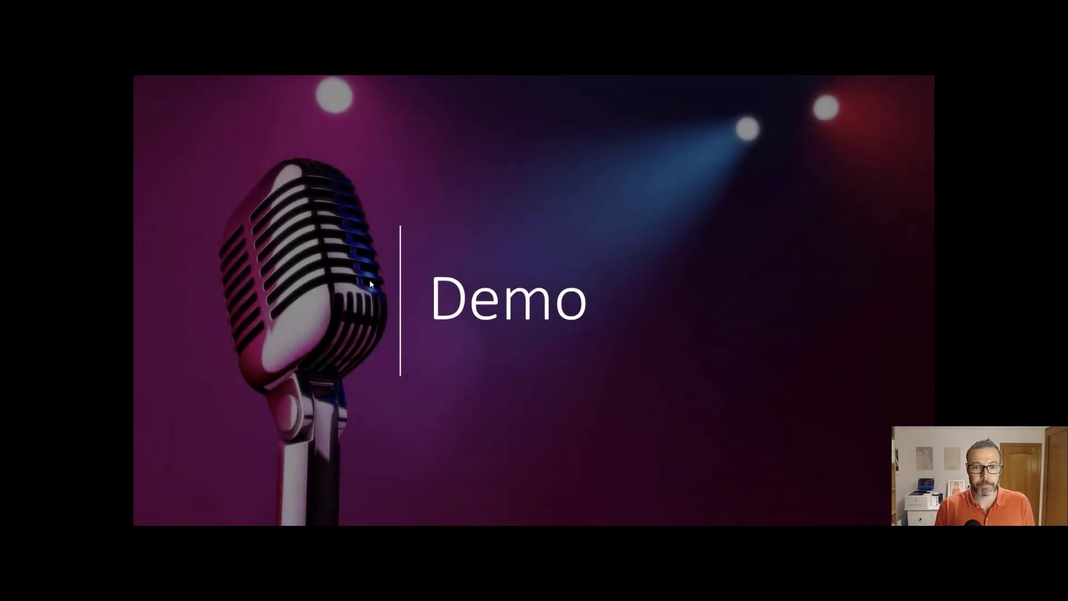
{"action": "left_click", "coordinate": [370, 283]}
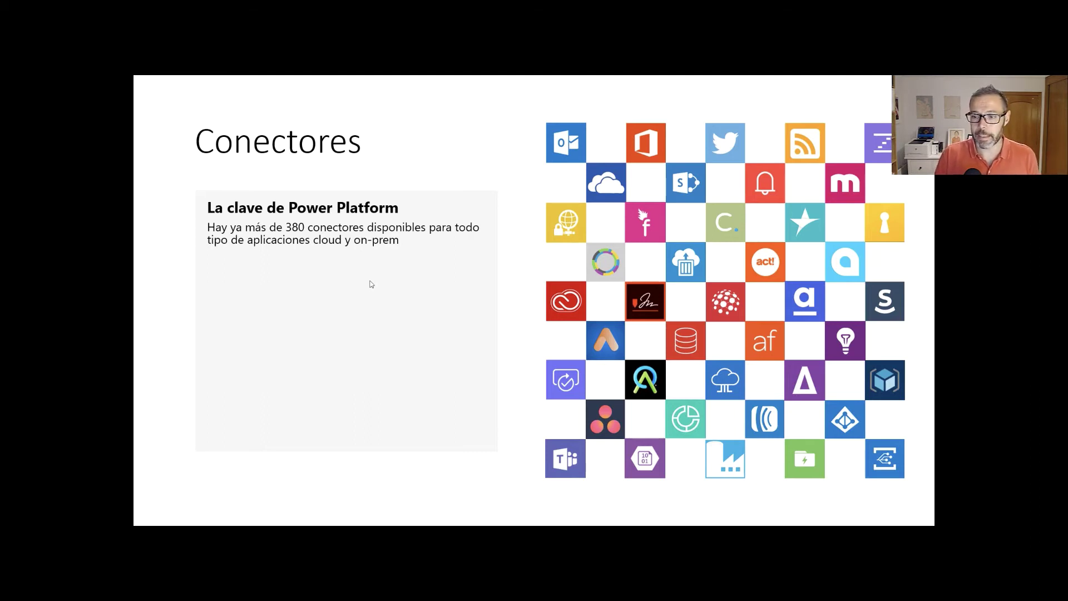
{"action": "key", "text": "Right"}
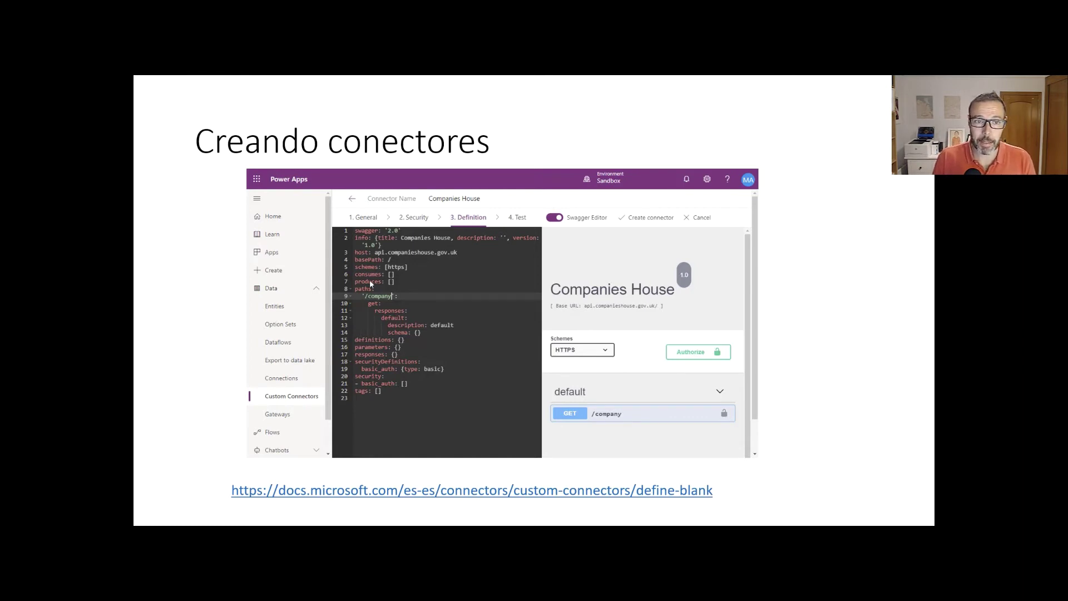
{"action": "key", "text": "Right"}
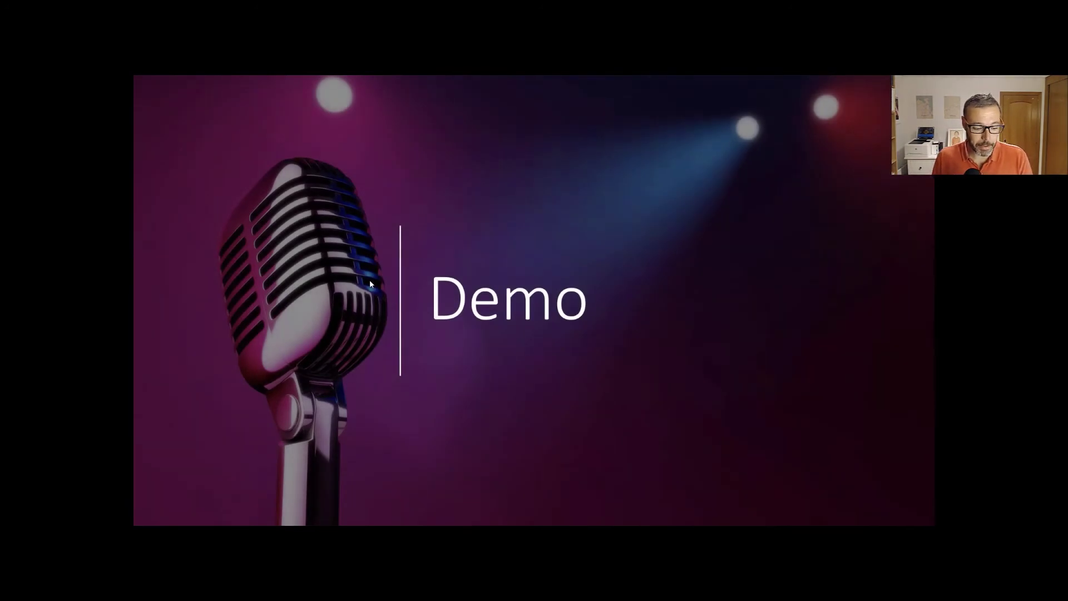
{"action": "key", "text": "alt+Tab"}
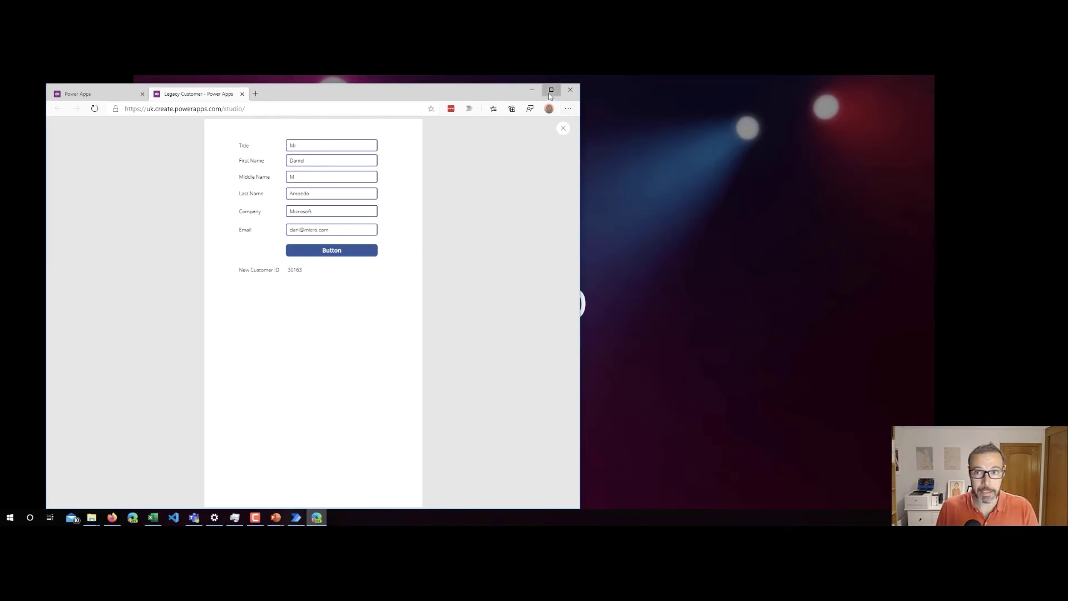
- Leave the Legacy Customer app without saving and open Data > Custom Connectors
{"action": "left_click", "coordinate": [551, 89]}
{"action": "left_click", "coordinate": [70, 77]}
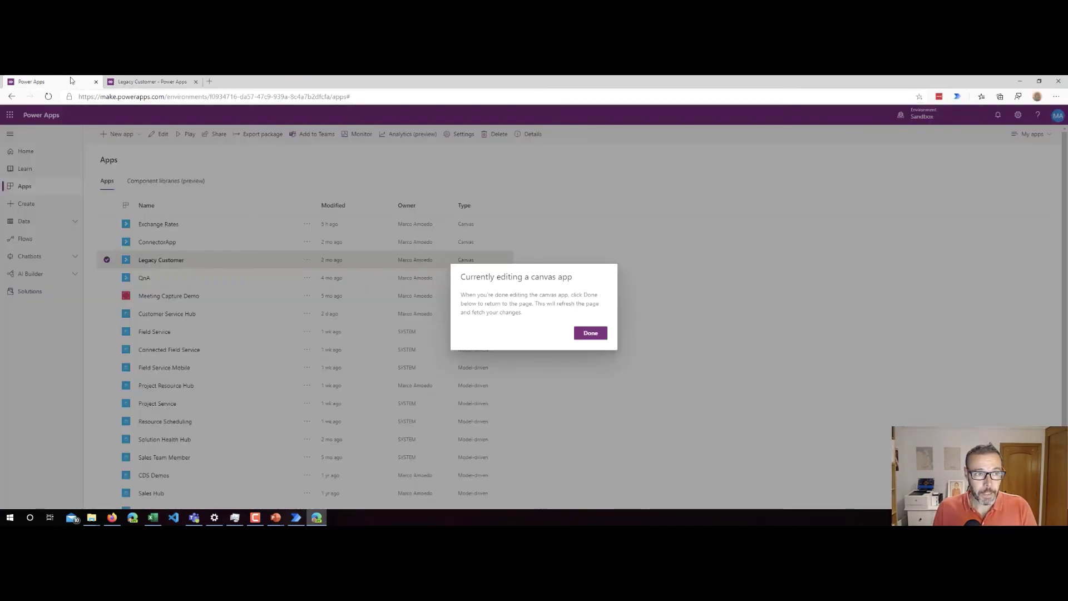
{"action": "left_click", "coordinate": [588, 332]}
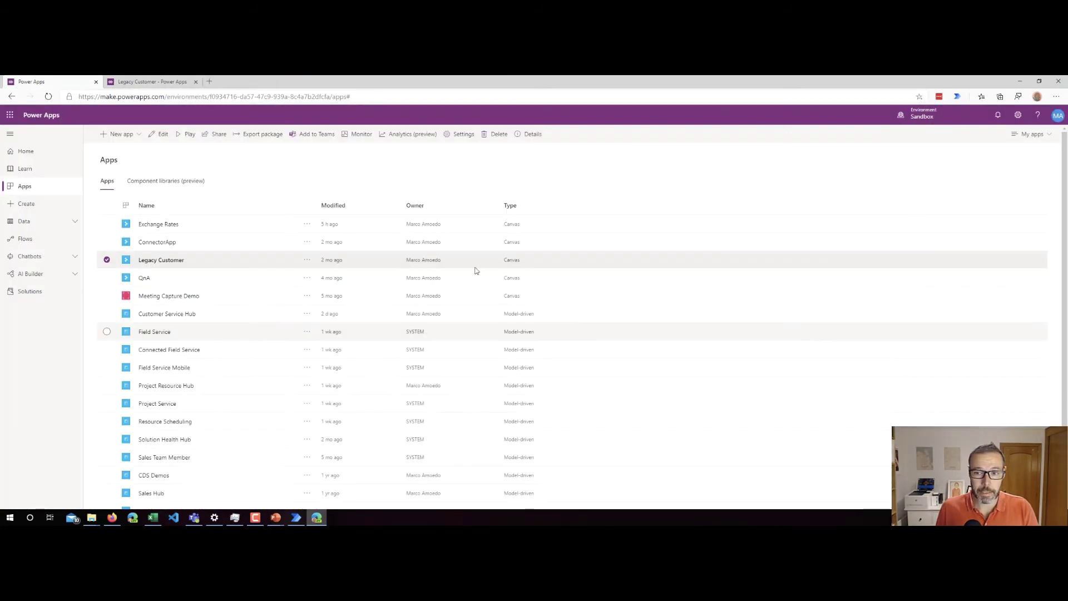
{"action": "left_click", "coordinate": [195, 82]}
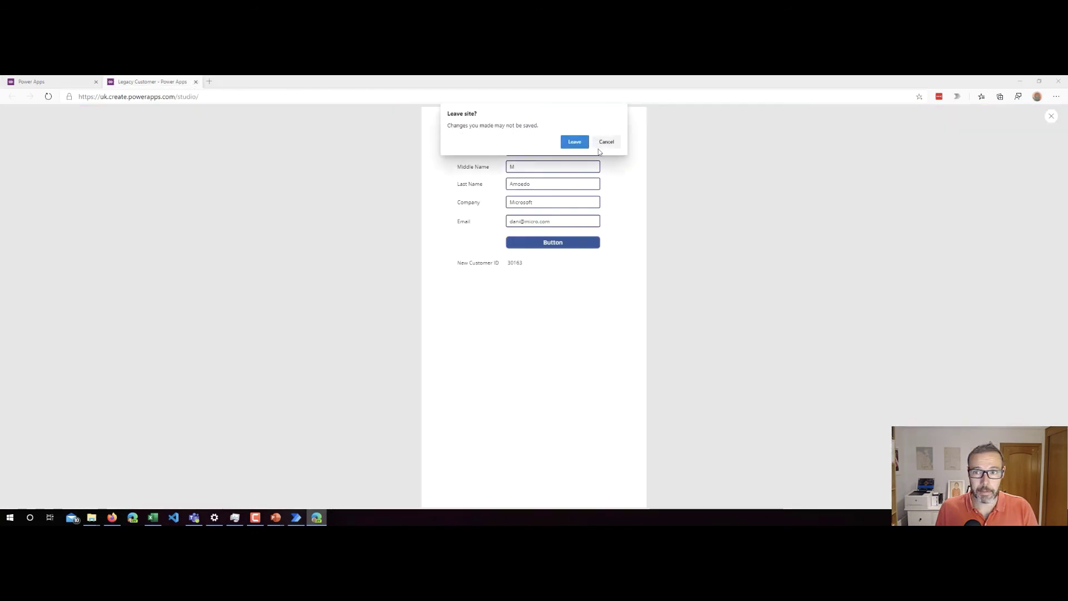
{"action": "left_click", "coordinate": [574, 142]}
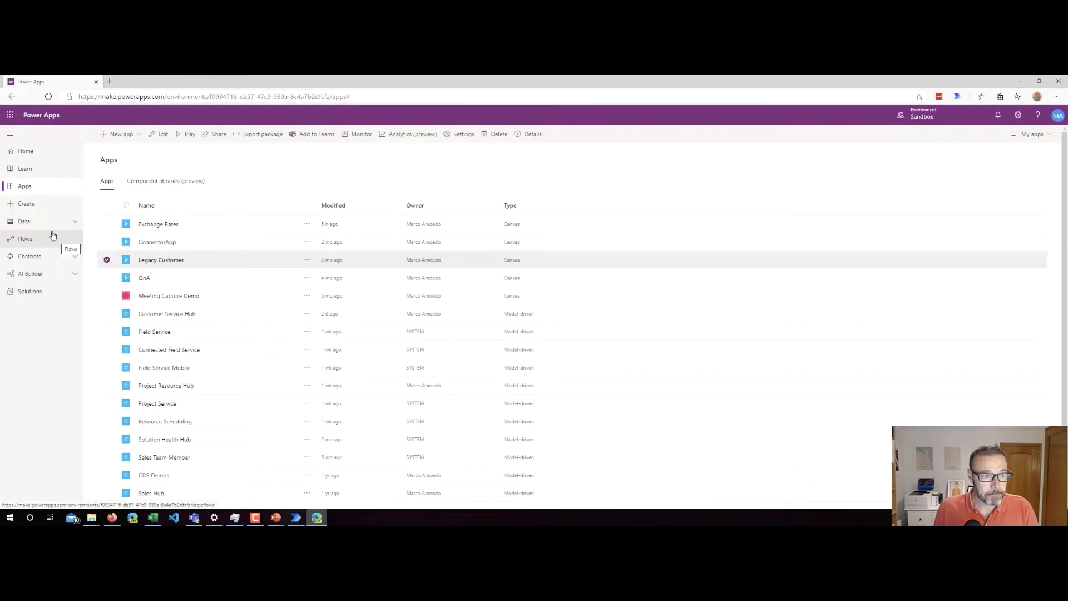
{"action": "left_click", "coordinate": [69, 222]}
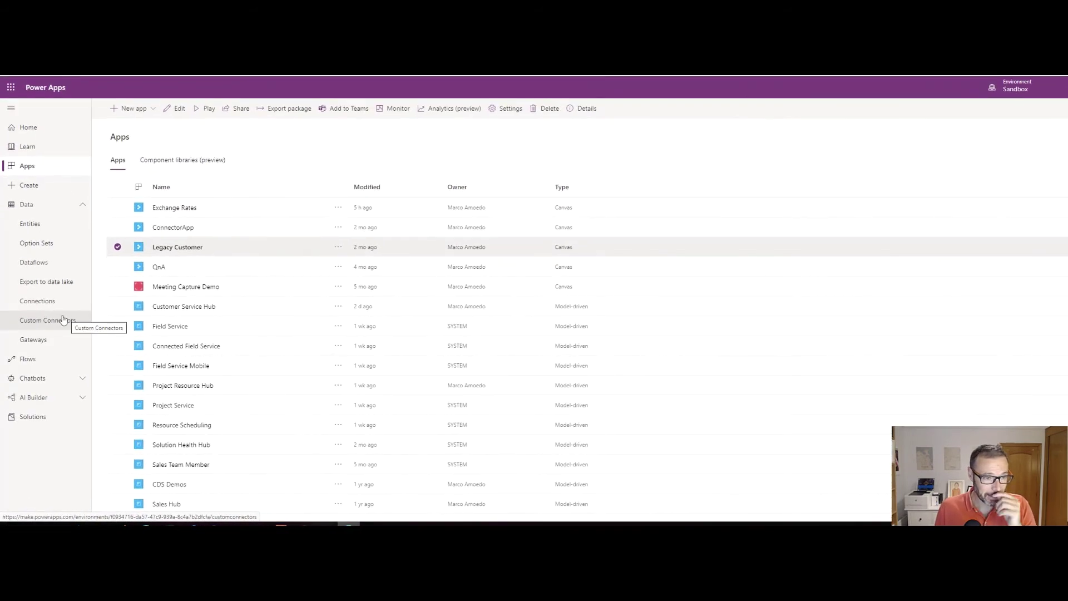
{"action": "left_click", "coordinate": [63, 319]}
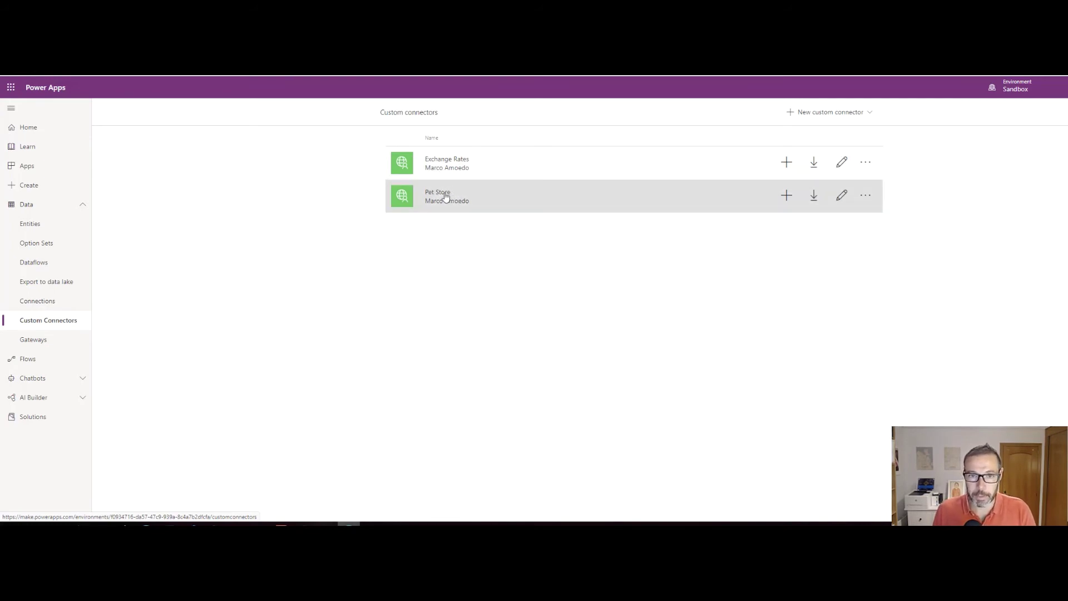
{"action": "left_click", "coordinate": [446, 196]}
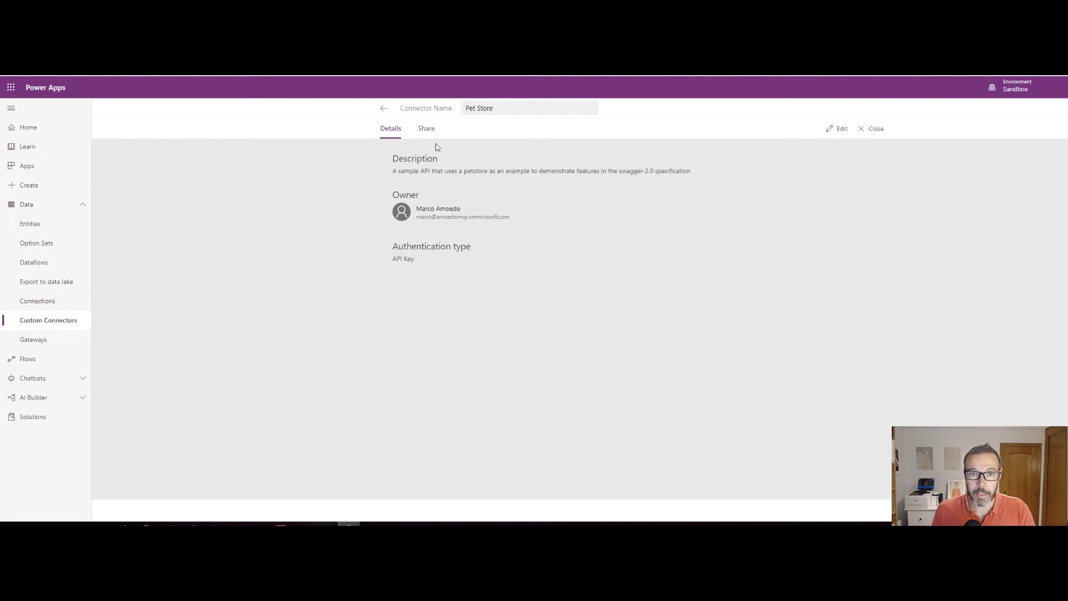
{"action": "left_click", "coordinate": [841, 131]}
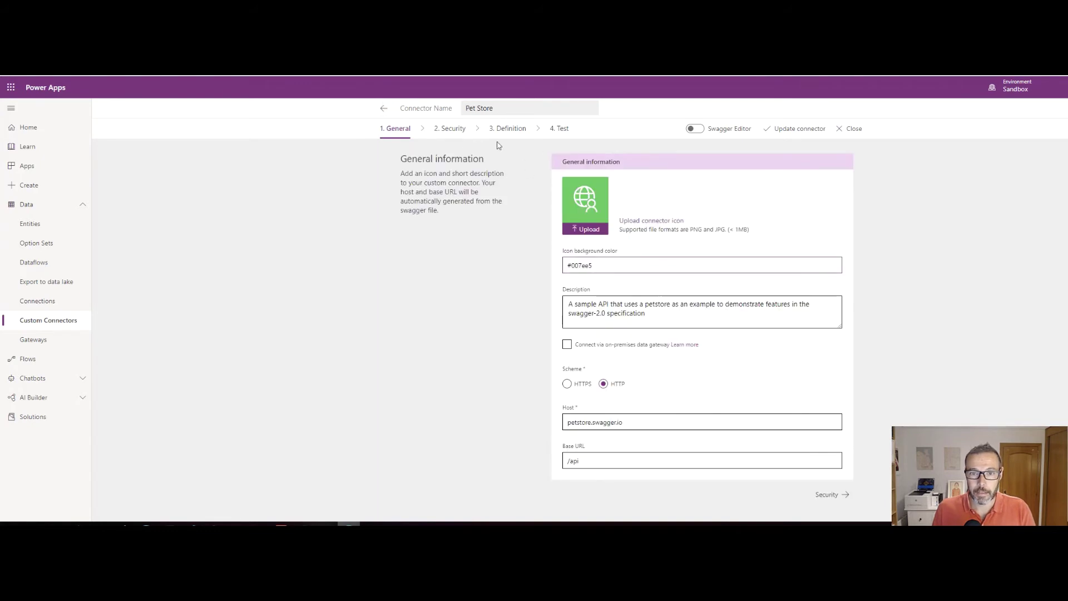
{"action": "left_click", "coordinate": [696, 130]}
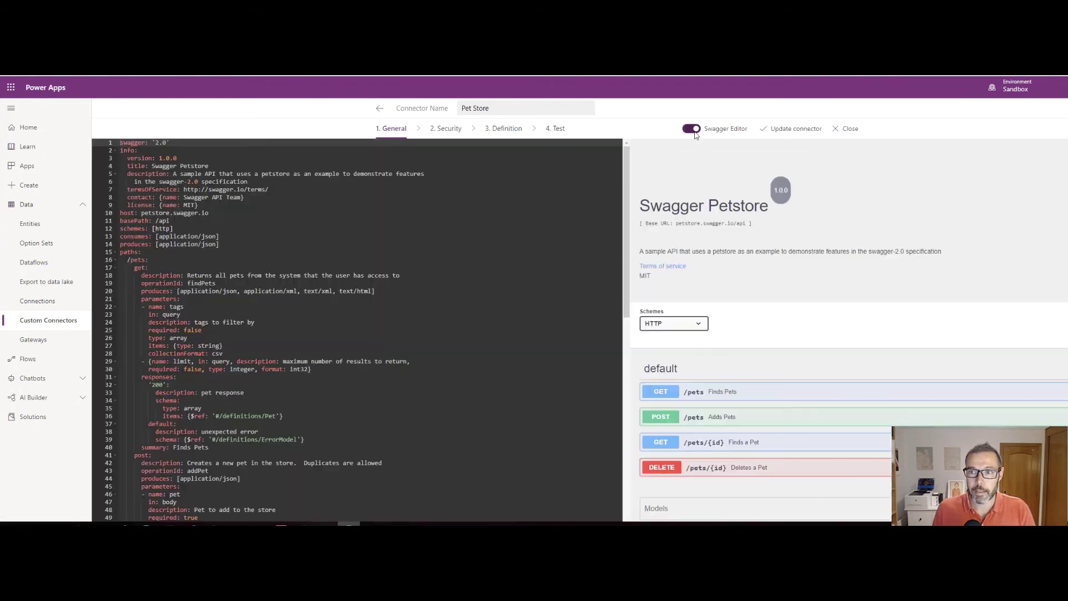
{"action": "scroll", "coordinate": [324, 191], "scroll_direction": "down", "scroll_amount": 10}
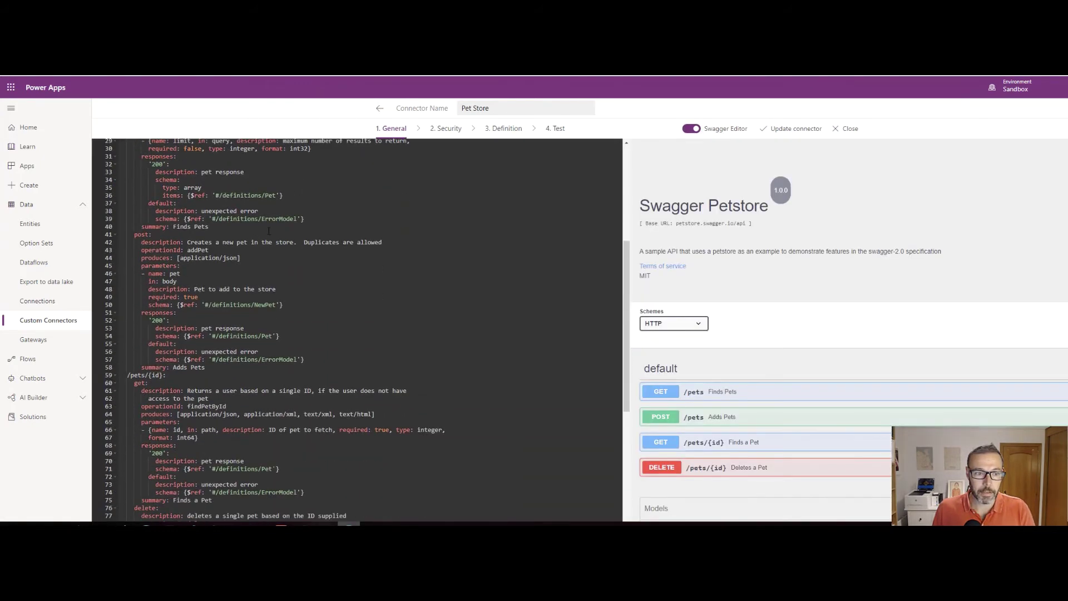
{"action": "scroll", "coordinate": [746, 389], "scroll_direction": "down", "scroll_amount": 1}
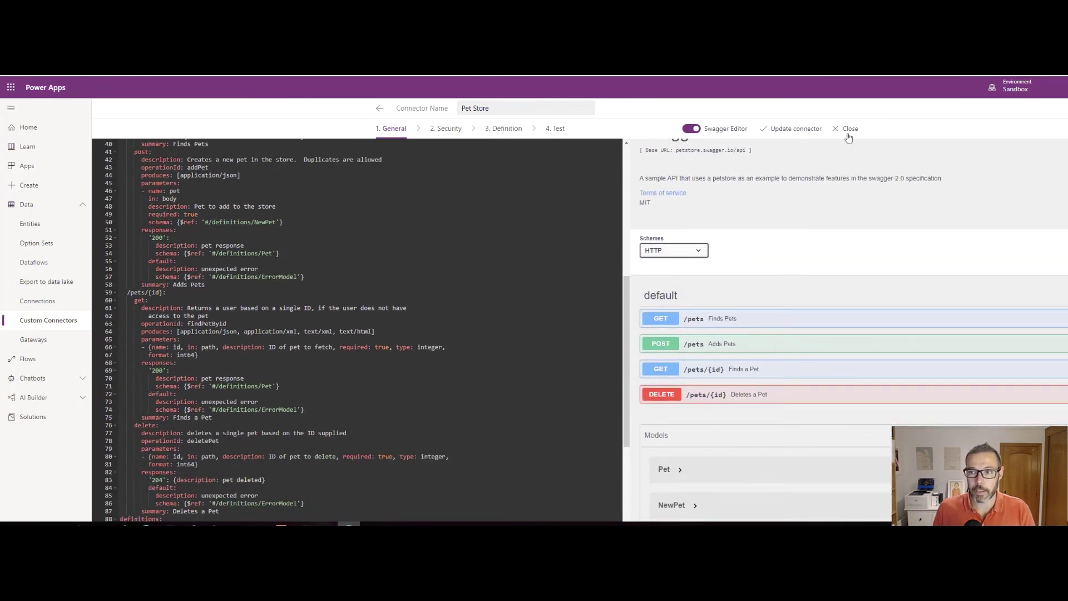
{"action": "left_click", "coordinate": [452, 130]}
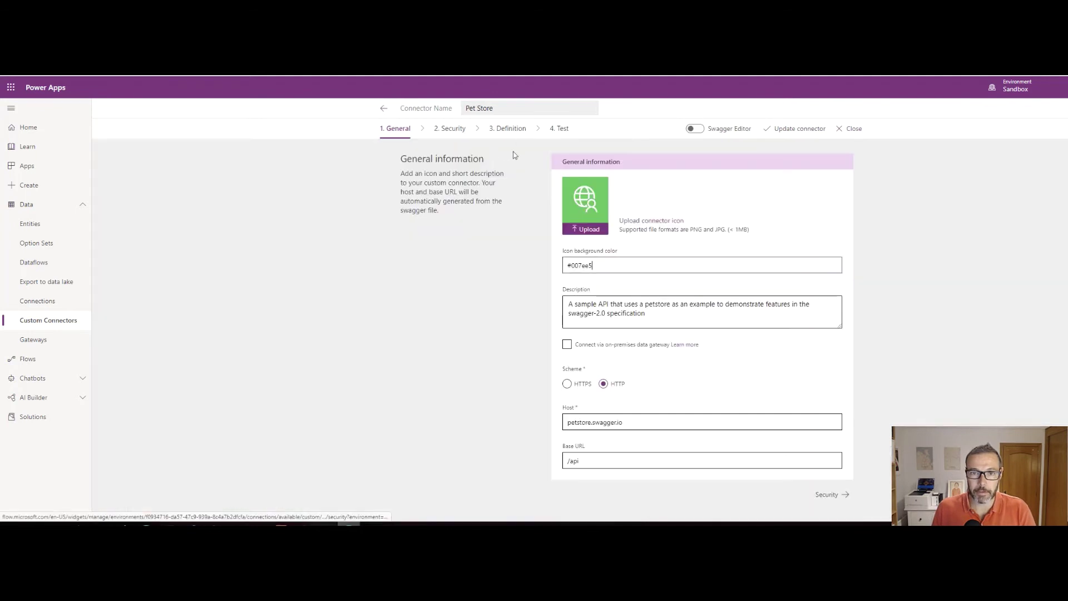
{"action": "left_click", "coordinate": [384, 110]}
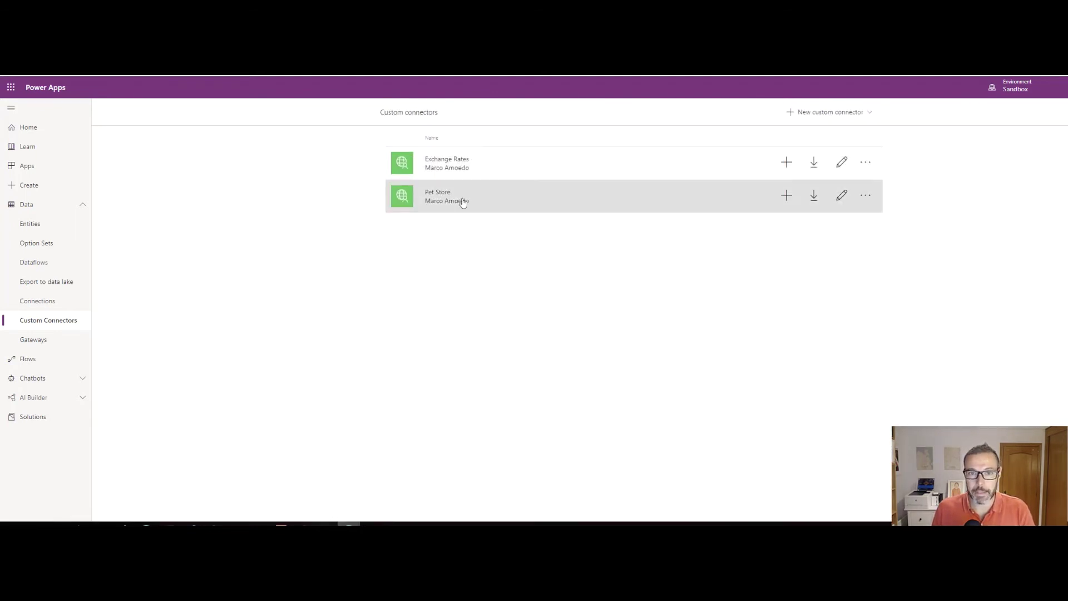
{"action": "left_click", "coordinate": [464, 161]}
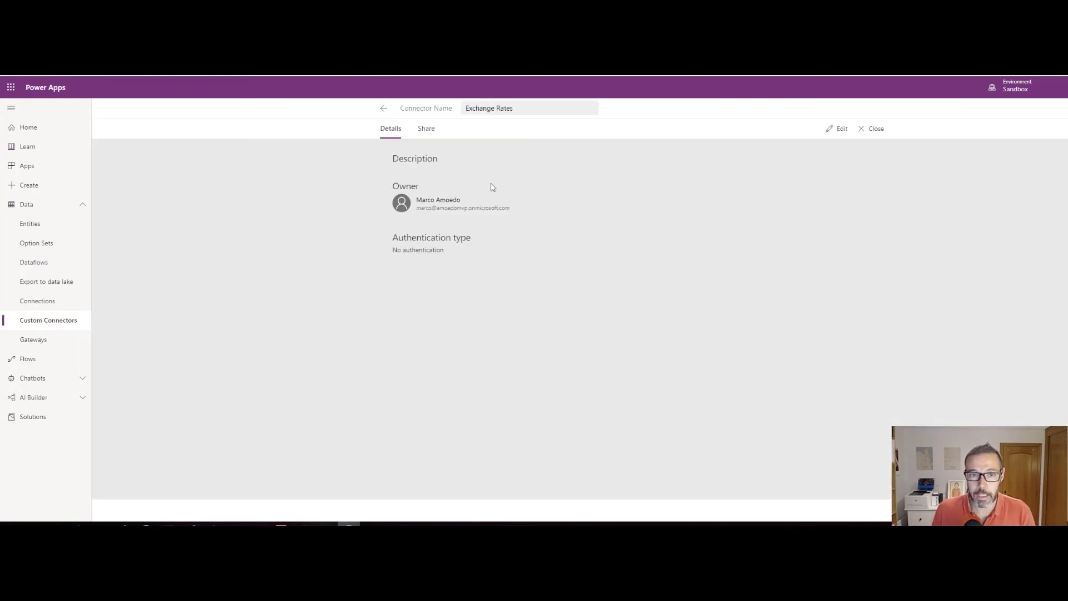
{"action": "left_click", "coordinate": [839, 128]}
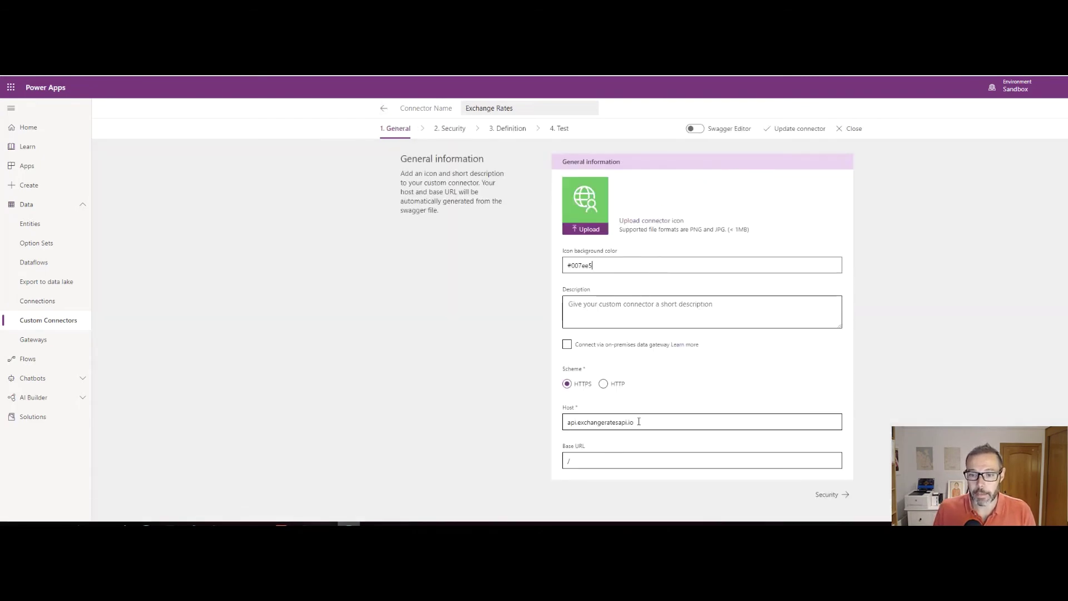
{"action": "left_click_drag", "start_coordinate": [638, 422], "coordinate": [573, 418]}
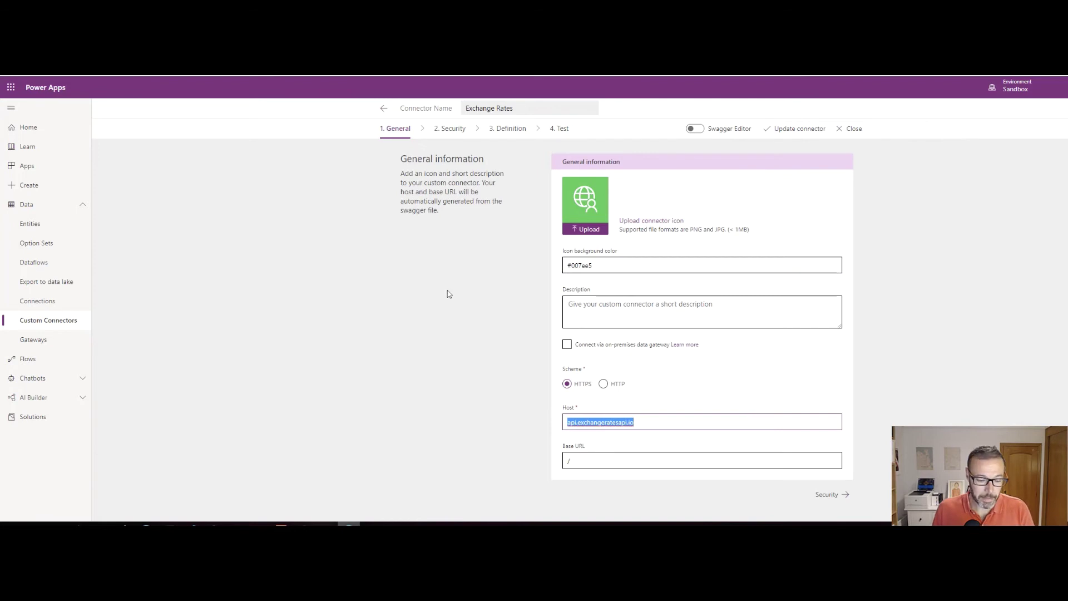
{"action": "left_click", "coordinate": [688, 429]}
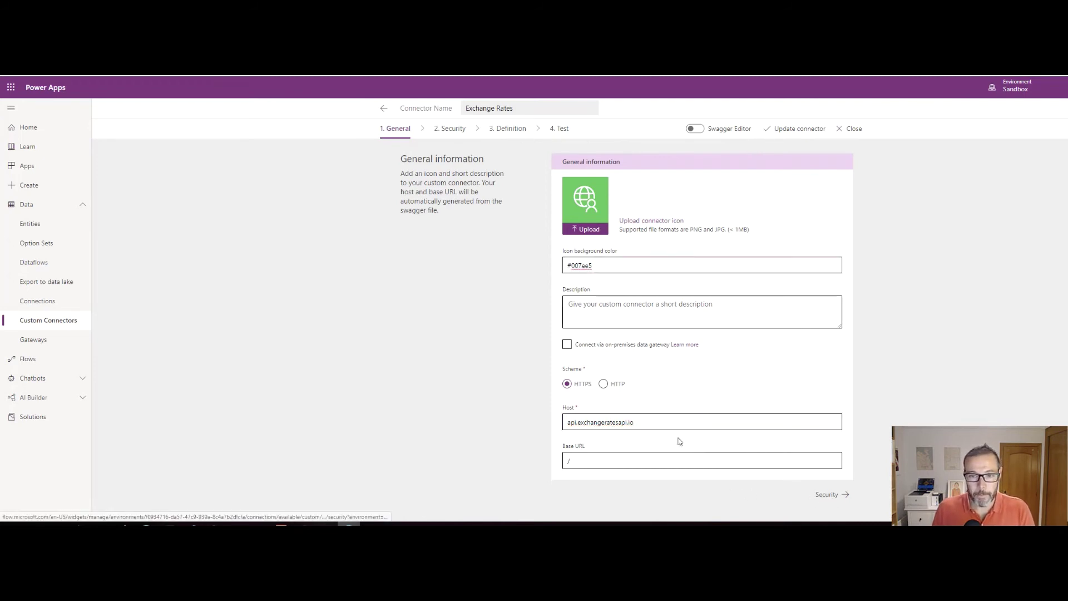
{"action": "left_click", "coordinate": [458, 130]}
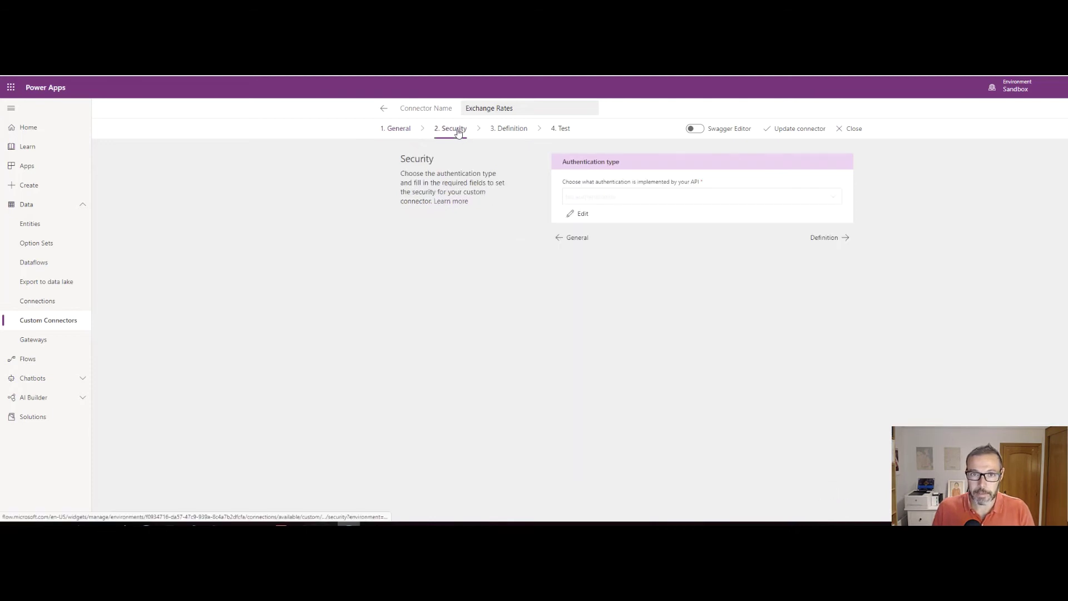
{"action": "left_click", "coordinate": [597, 199]}
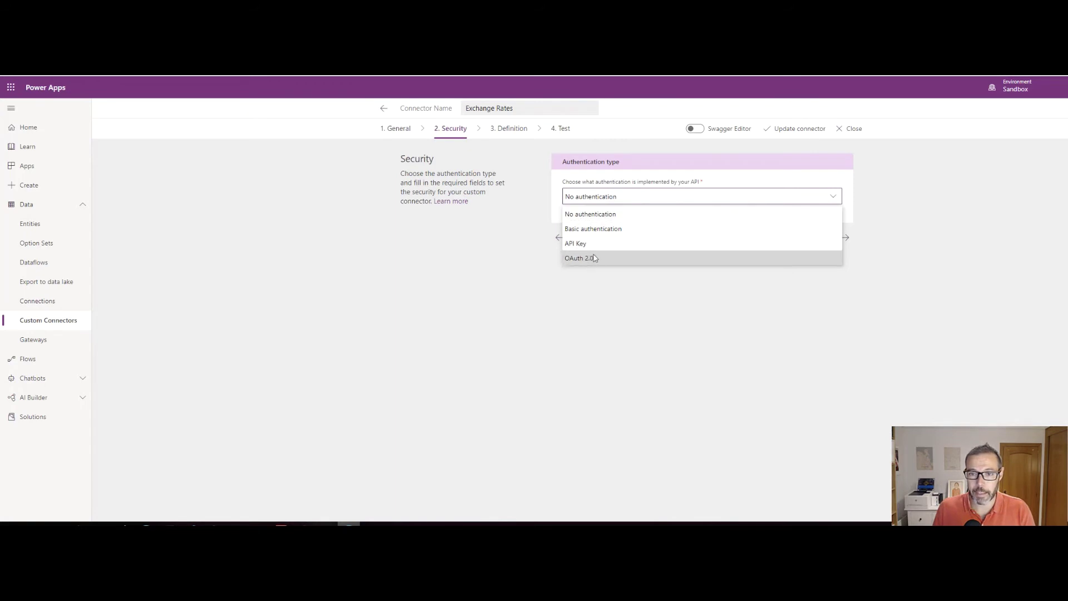
{"action": "left_click", "coordinate": [581, 215]}
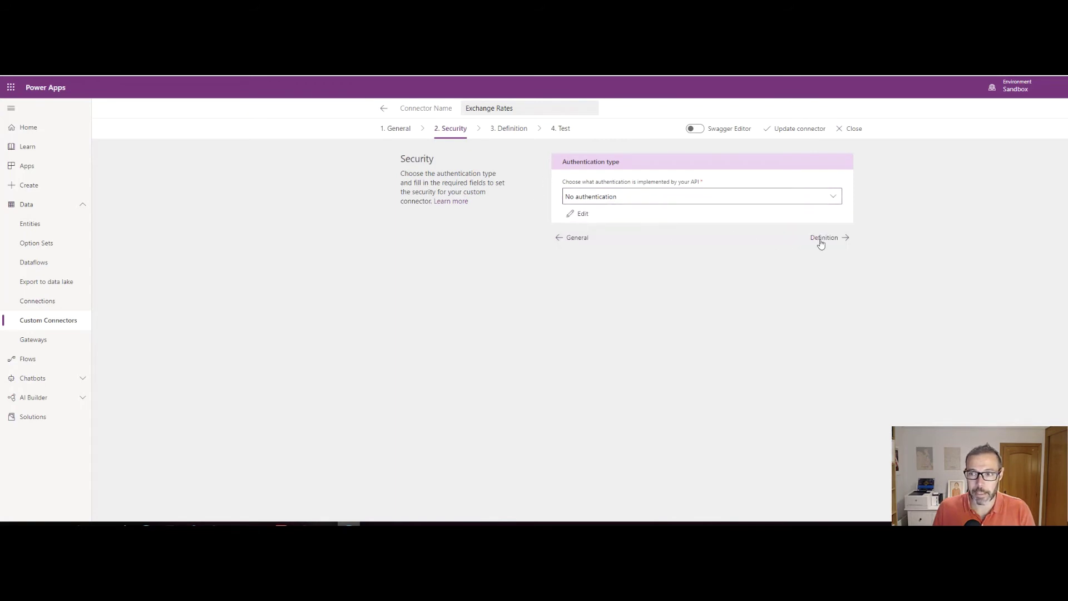
{"action": "left_click", "coordinate": [512, 132]}
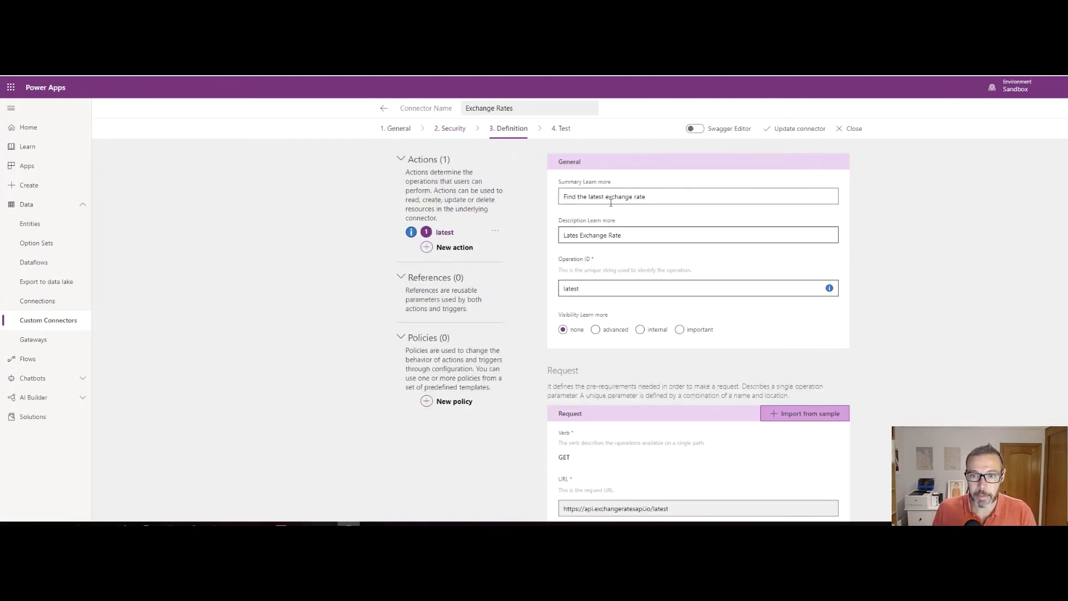
{"action": "scroll", "coordinate": [585, 308], "scroll_direction": "down", "scroll_amount": 1}
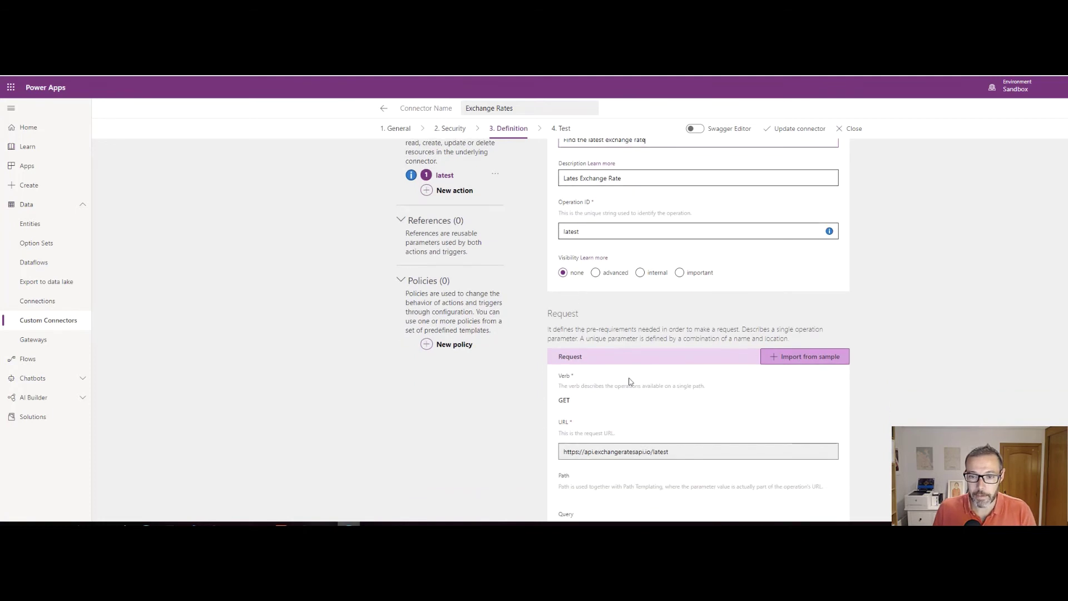
{"action": "scroll", "coordinate": [726, 303], "scroll_direction": "up", "scroll_amount": 1}
{"action": "scroll", "coordinate": [721, 308], "scroll_direction": "up", "scroll_amount": 1}
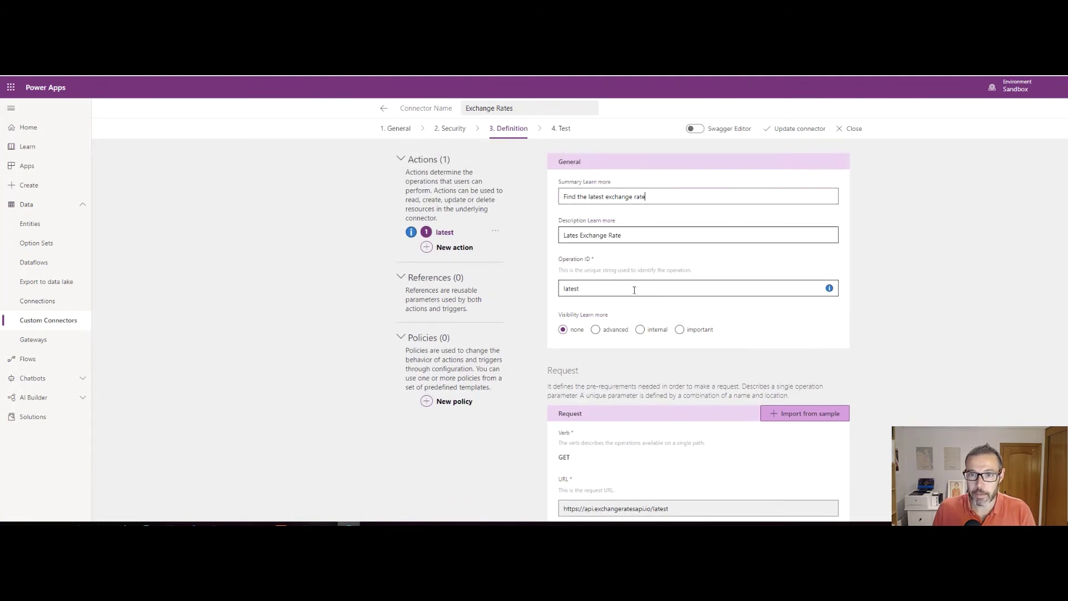
{"action": "scroll", "coordinate": [623, 327], "scroll_direction": "down", "scroll_amount": 1}
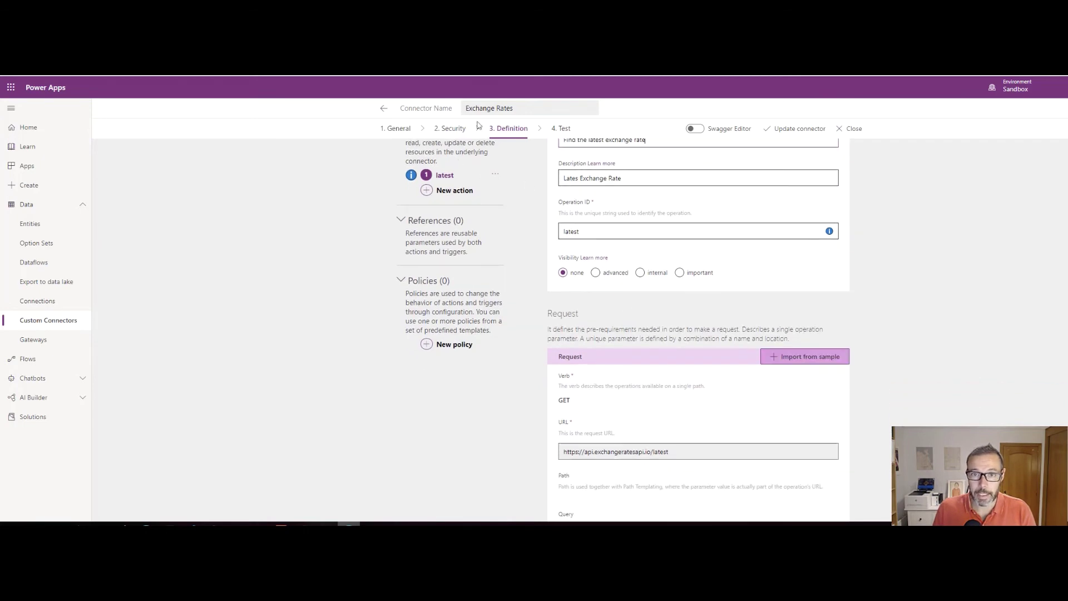
- In a new tab, load exchangeratesapi.io's latest?base=USD&symbols=EUR result, then close the tab
{"action": "key", "text": "ctrl+t"}
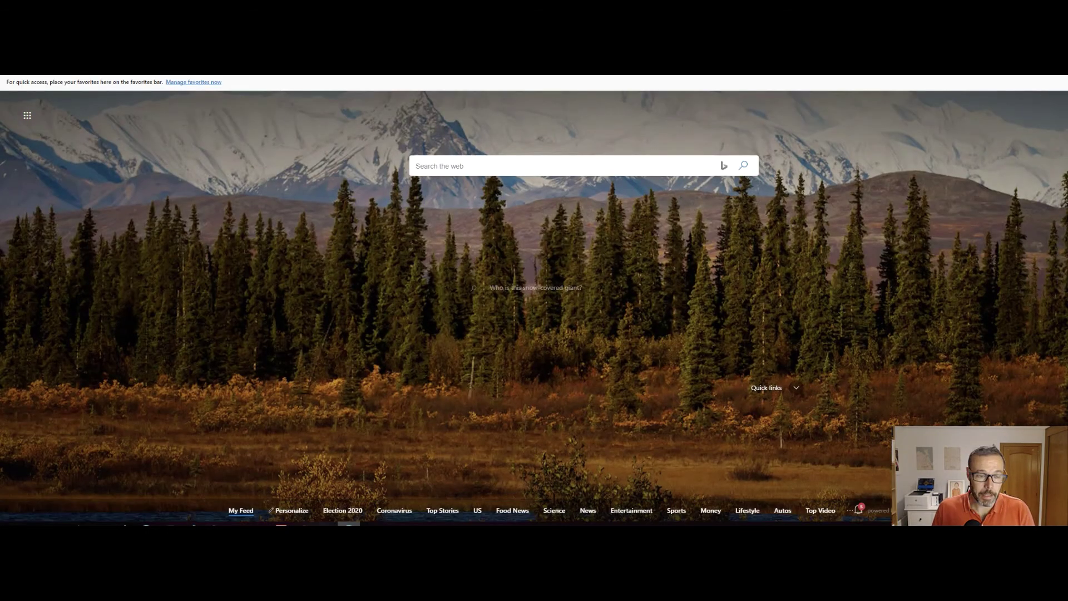
{"action": "type", "text": "30161"}
{"action": "key", "text": "BackSpace"}
{"action": "key", "text": "BackSpace"}
{"action": "key", "text": "BackSpace"}
{"action": "key", "text": "BackSpace"}
{"action": "key", "text": "BackSpace"}
{"action": "type", "text": "e"}
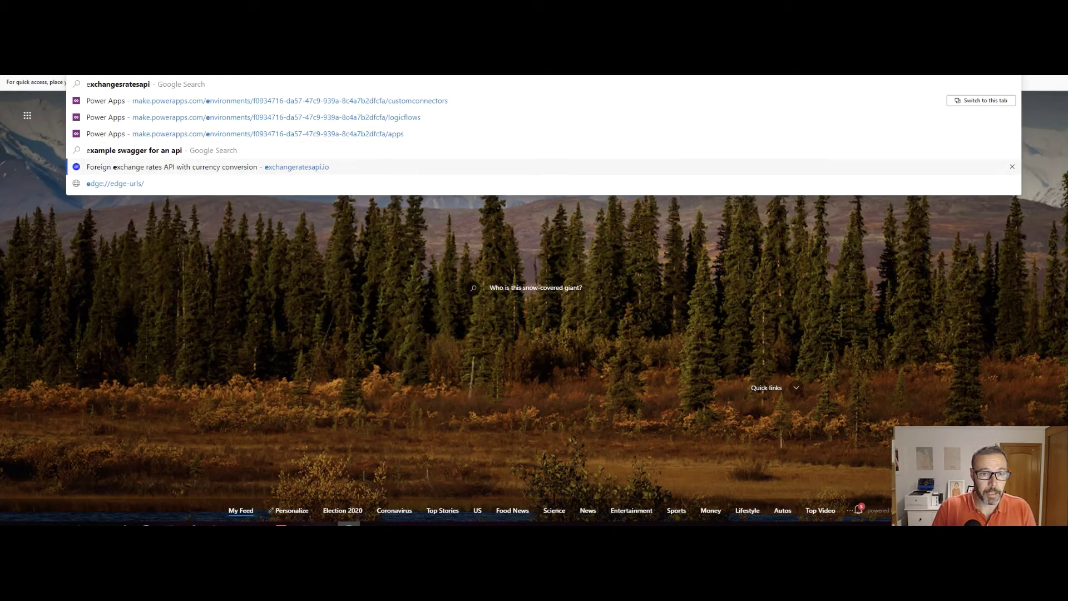
{"action": "left_click", "coordinate": [586, 166]}
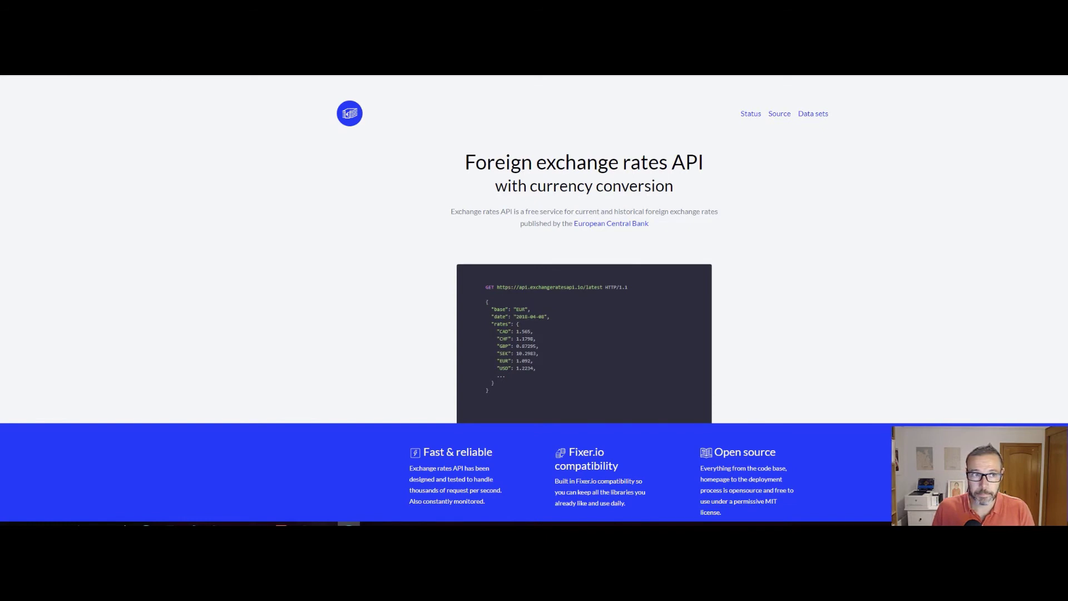
{"action": "key", "text": "ctrl+l"}
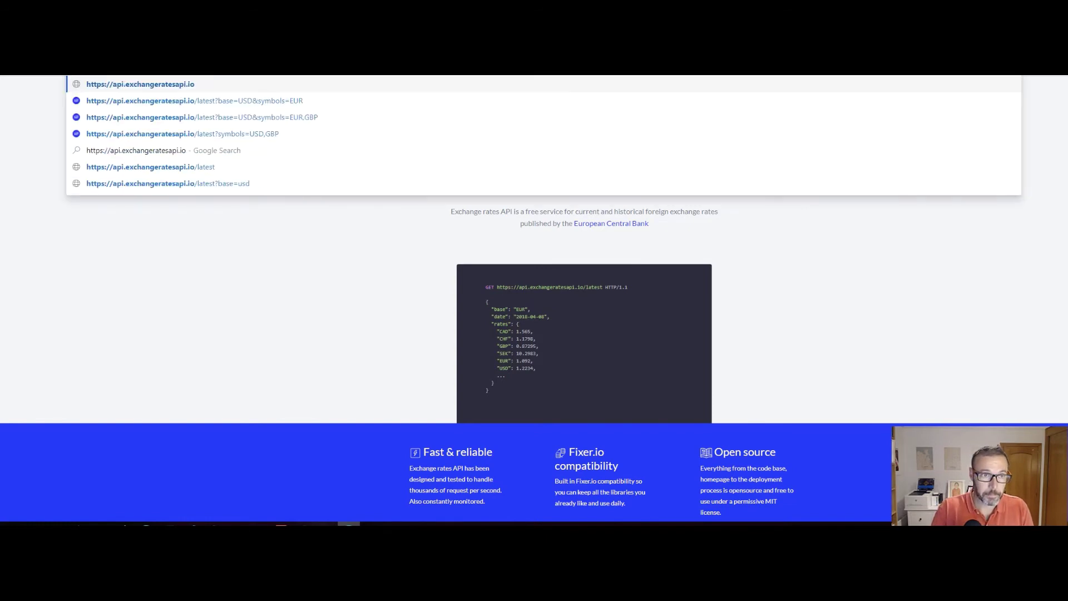
{"action": "key", "text": "Down"}
{"action": "key", "text": "Return"}
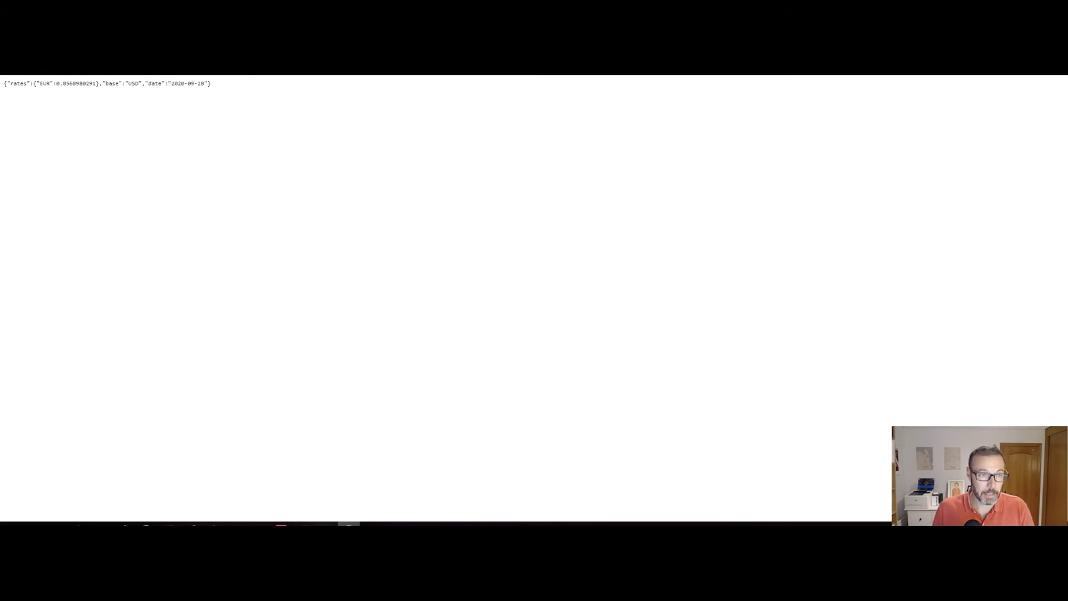
{"action": "key", "text": "ctrl+w"}
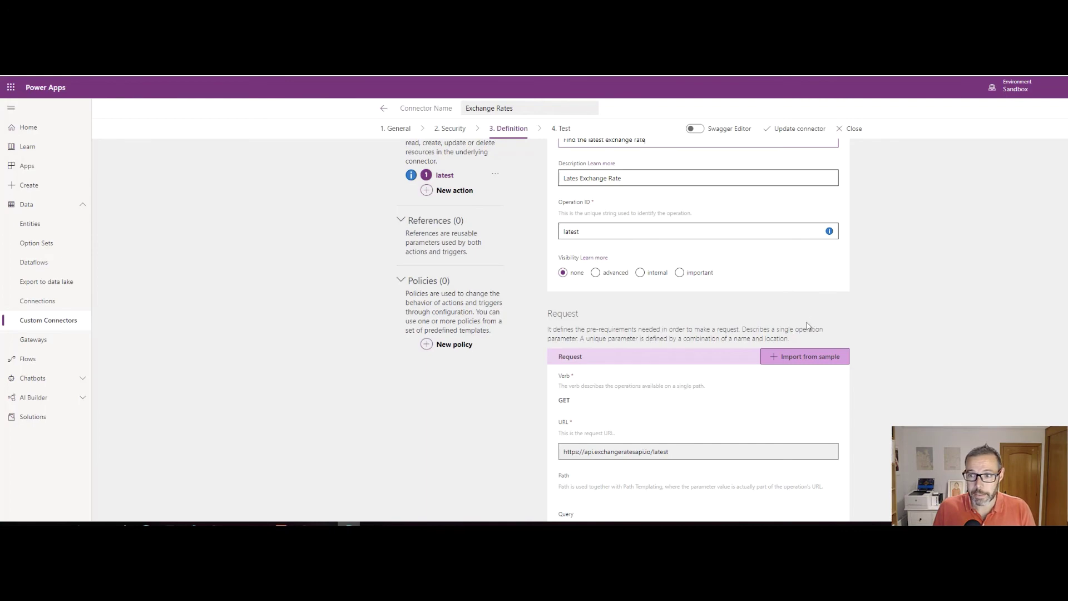
- Import the pasted USD-to-EUR sample URL as a GET request for the latest action
{"action": "scroll", "coordinate": [808, 326], "scroll_direction": "up", "scroll_amount": 1}
{"action": "left_click", "coordinate": [810, 414]}
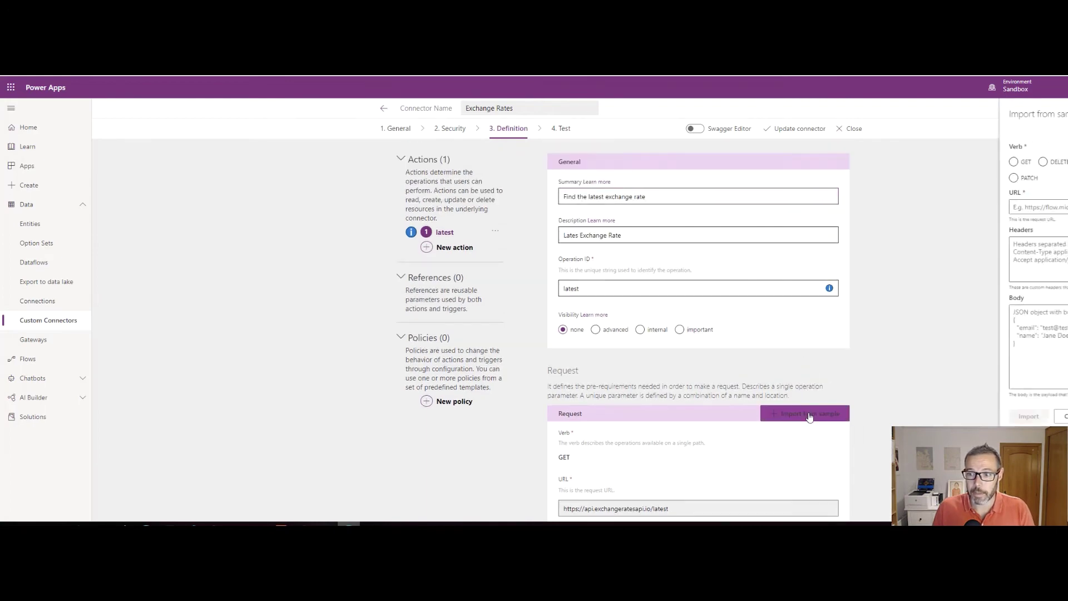
{"action": "left_click", "coordinate": [1053, 209]}
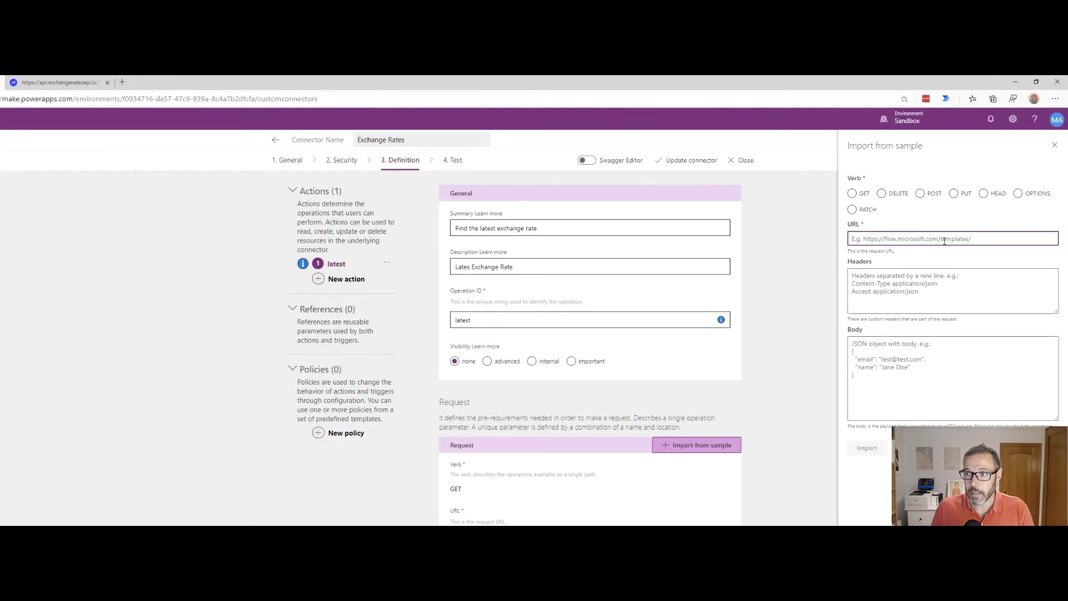
{"action": "type", "text": "https://api.exchangeratesapi.io/latest?base=USD&symbols=EUR"}
{"action": "left_click", "coordinate": [852, 193]}
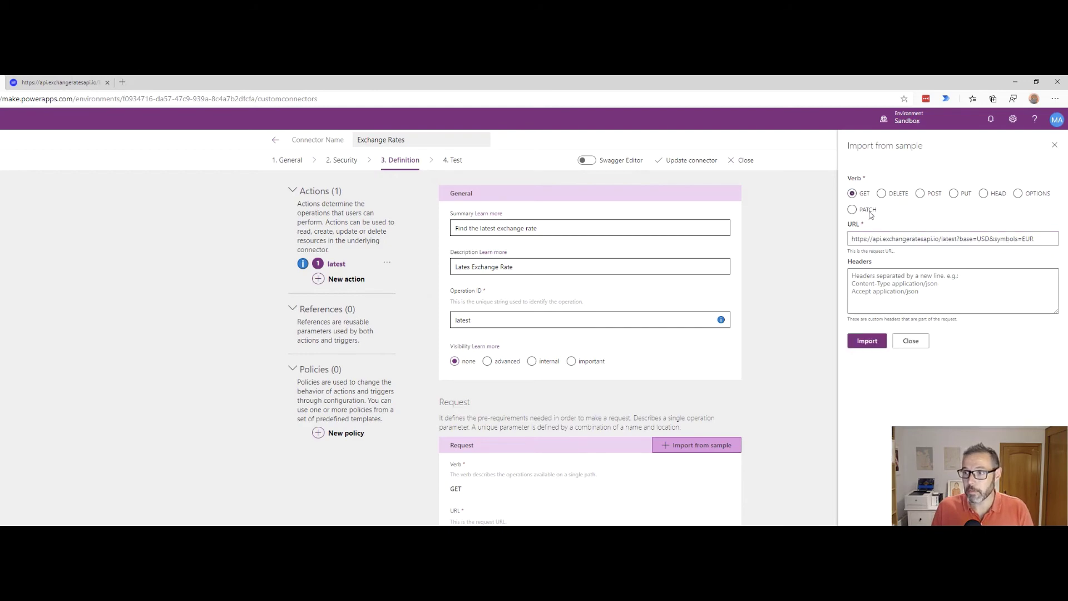
{"action": "left_click", "coordinate": [939, 303]}
{"action": "left_click", "coordinate": [930, 342]}
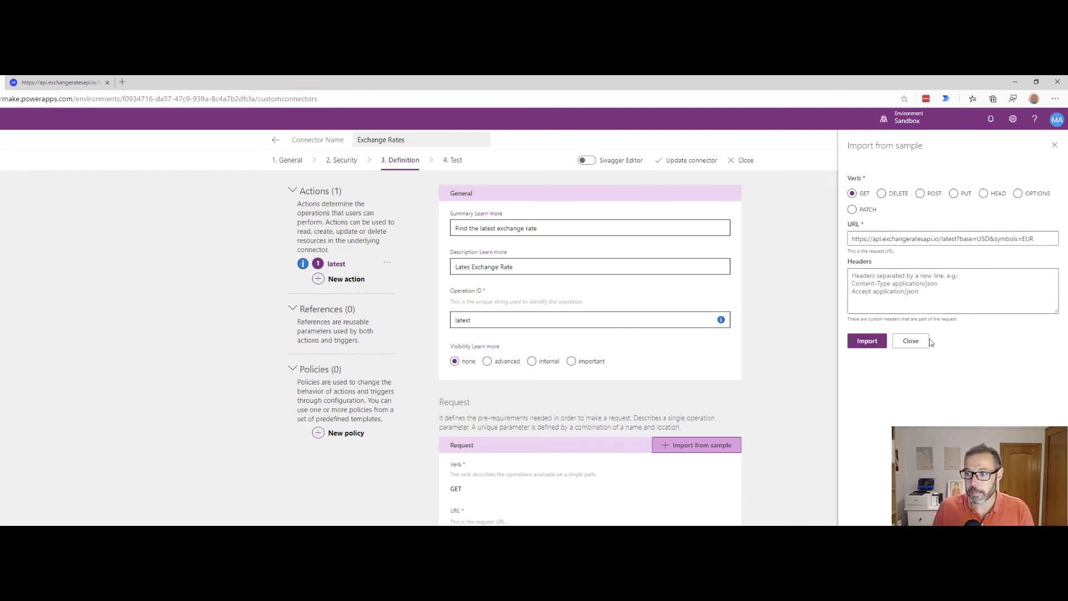
{"action": "left_click", "coordinate": [911, 341]}
- Review the default response without importing a sample, then go back to the action definition
{"action": "scroll", "coordinate": [679, 413], "scroll_direction": "down", "scroll_amount": 3}
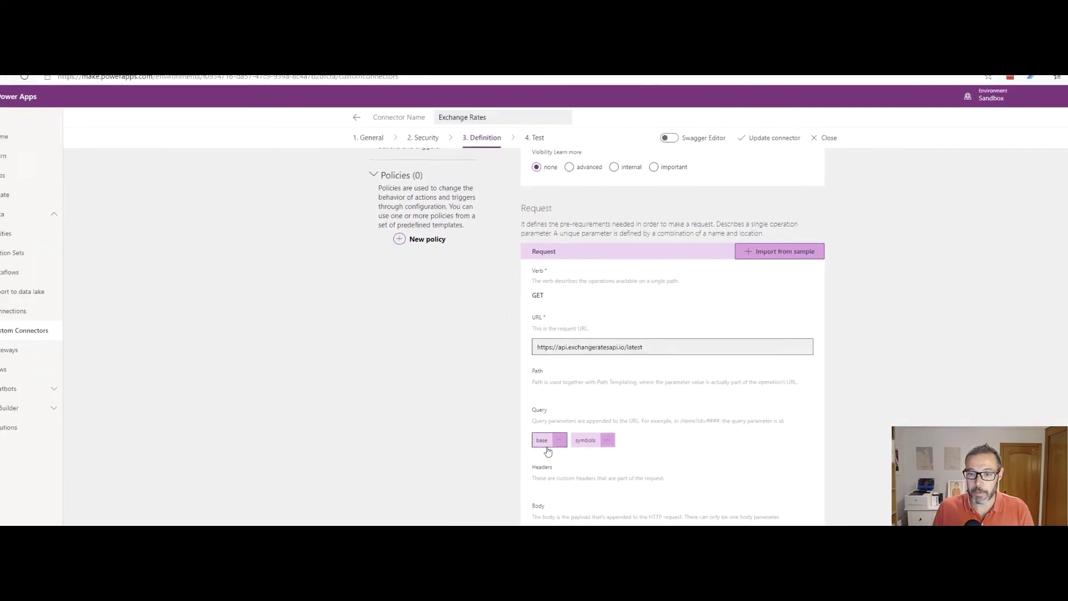
{"action": "scroll", "coordinate": [648, 445], "scroll_direction": "down", "scroll_amount": 2}
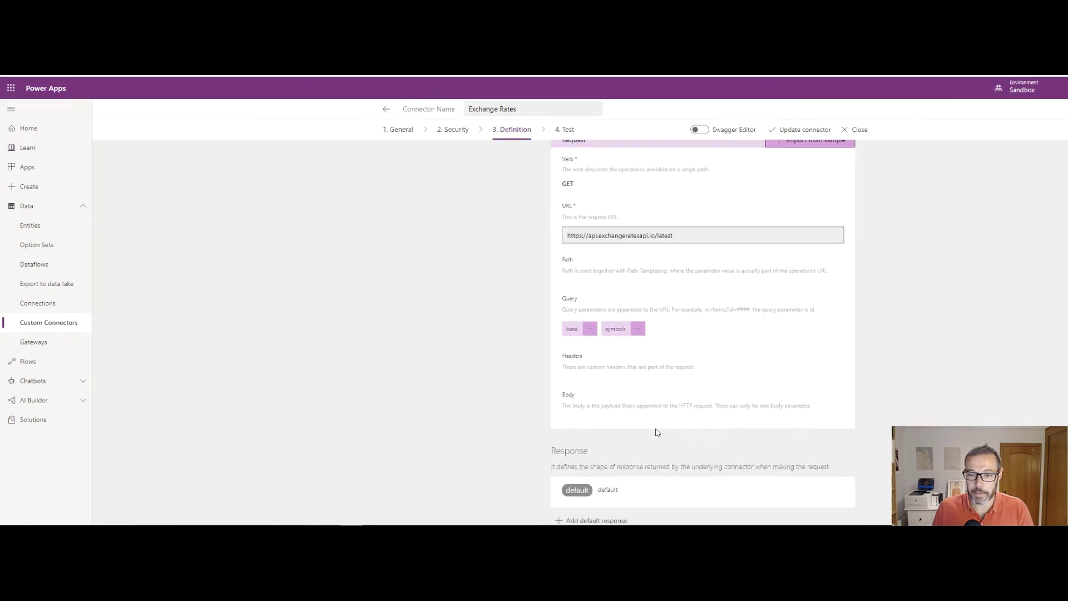
{"action": "left_click", "coordinate": [581, 478]}
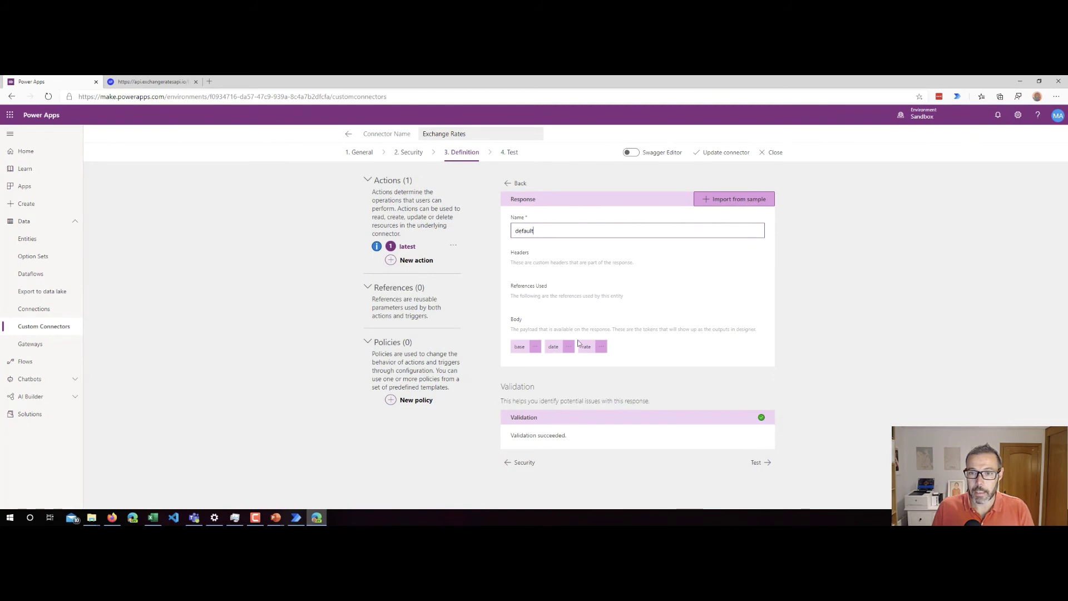
{"action": "left_click", "coordinate": [724, 202]}
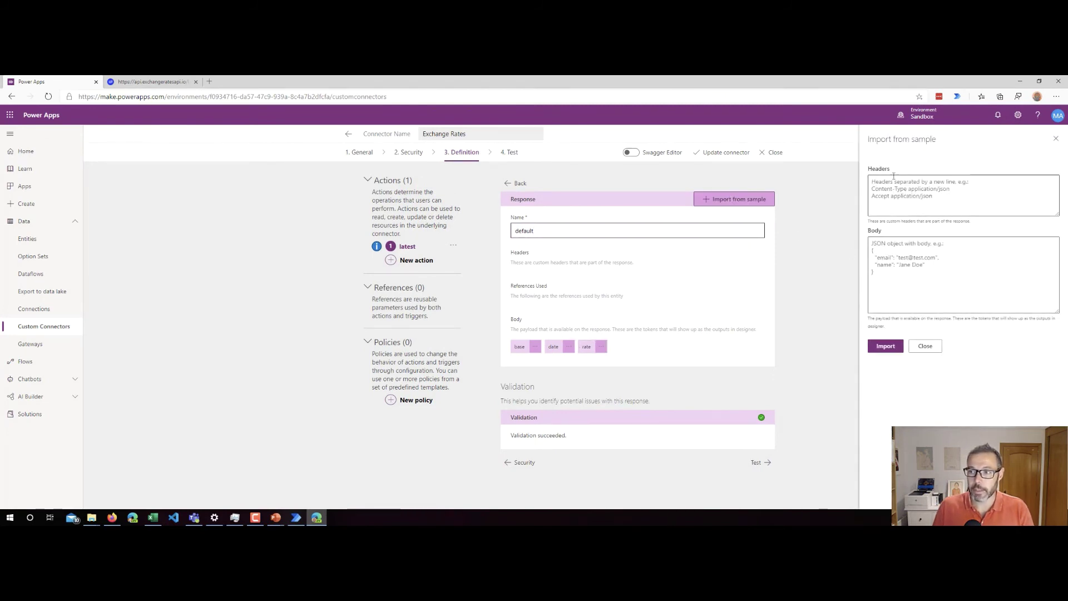
{"action": "left_click", "coordinate": [925, 347]}
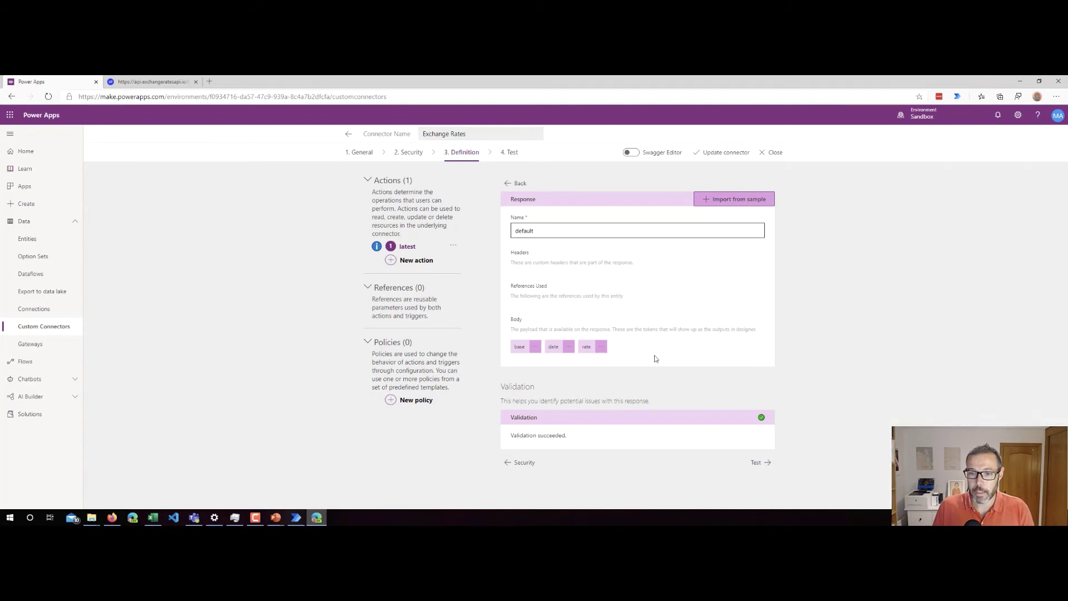
{"action": "left_click", "coordinate": [520, 186]}
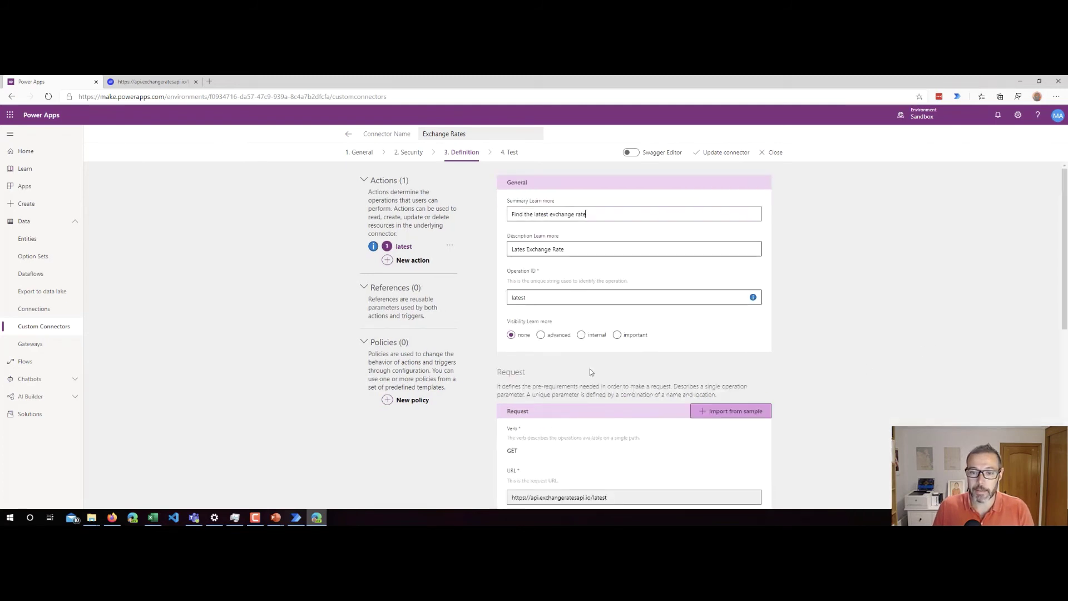
{"action": "scroll", "coordinate": [567, 339], "scroll_direction": "down", "scroll_amount": 4}
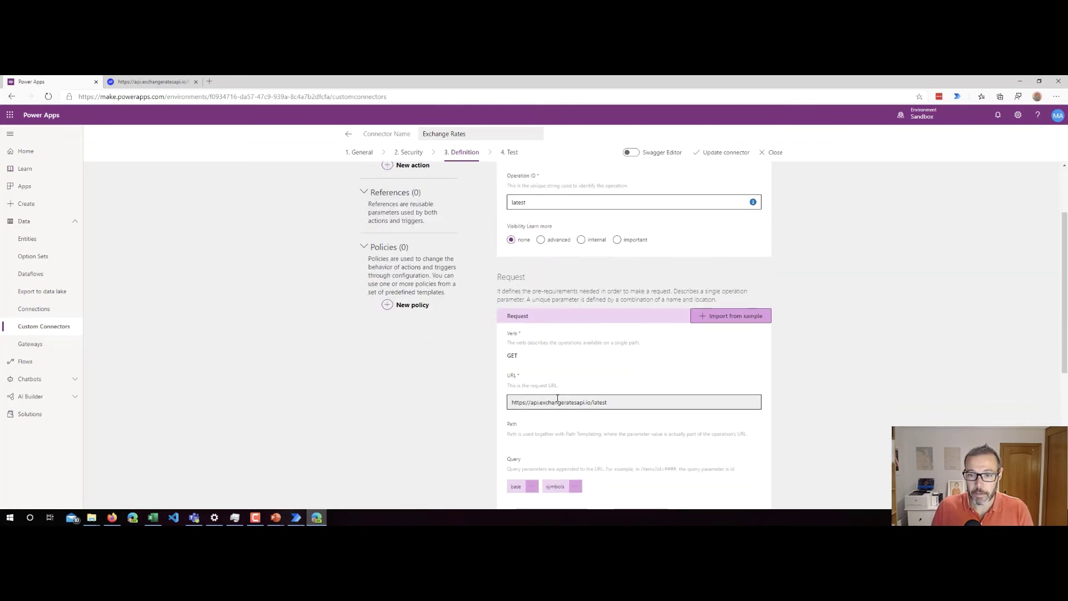
{"action": "scroll", "coordinate": [562, 332], "scroll_direction": "up", "scroll_amount": 4}
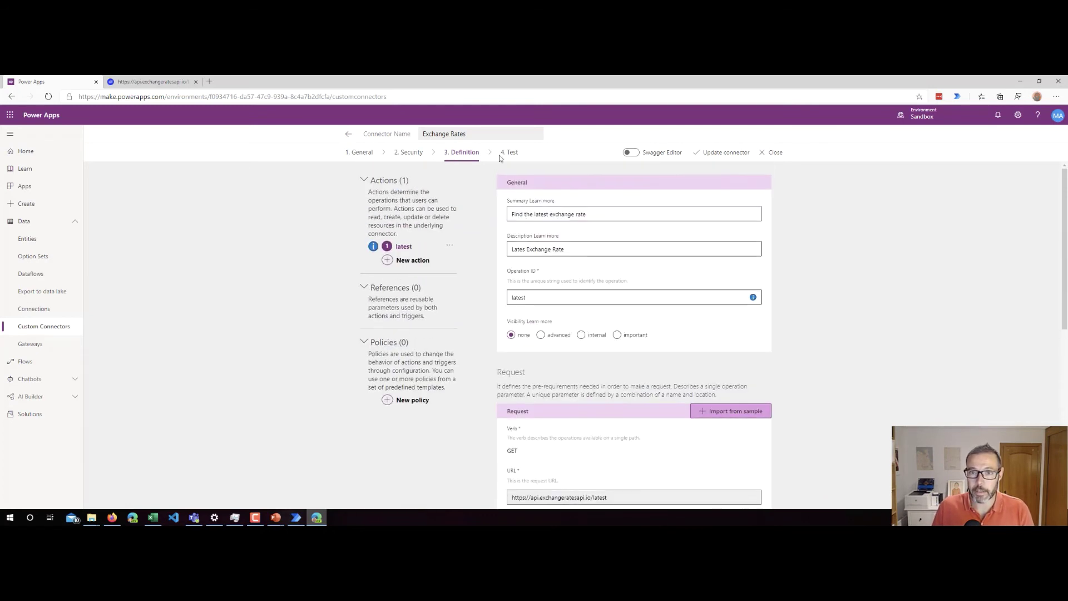
- Test the latest operation with base GBP and symbols EUR, checking the 1.1048747072 rate
{"action": "left_click", "coordinate": [505, 154]}
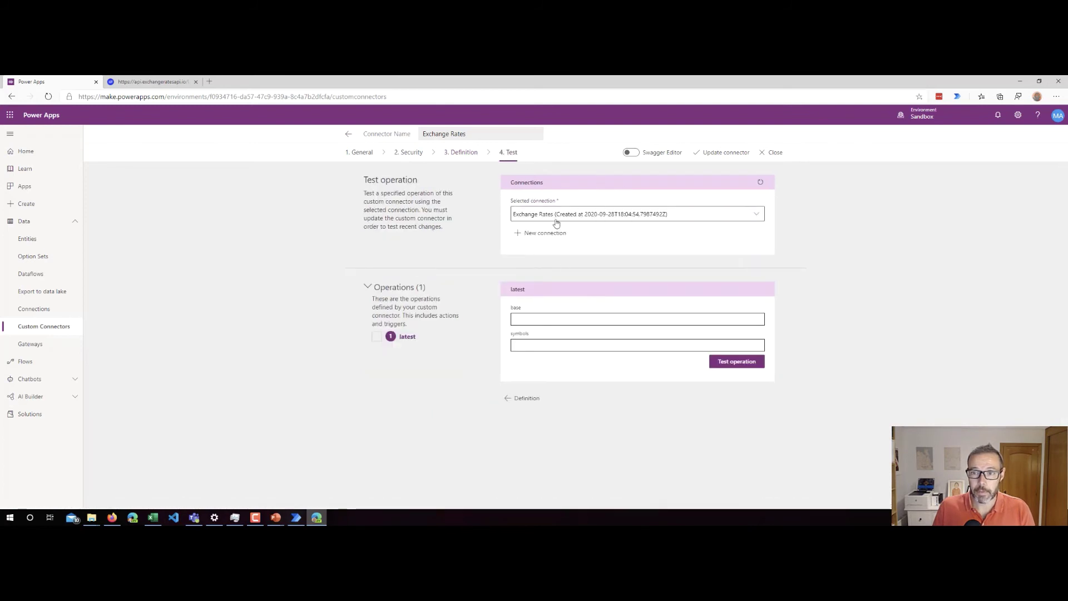
{"action": "left_click", "coordinate": [536, 316]}
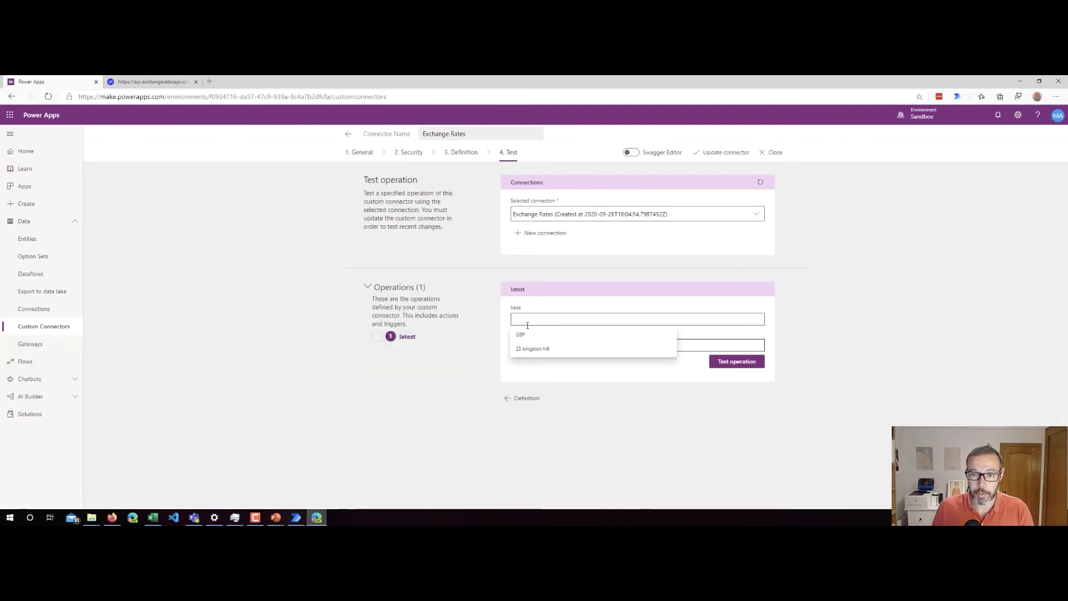
{"action": "left_click", "coordinate": [543, 336]}
{"action": "left_click", "coordinate": [544, 350]}
{"action": "left_click", "coordinate": [535, 362]}
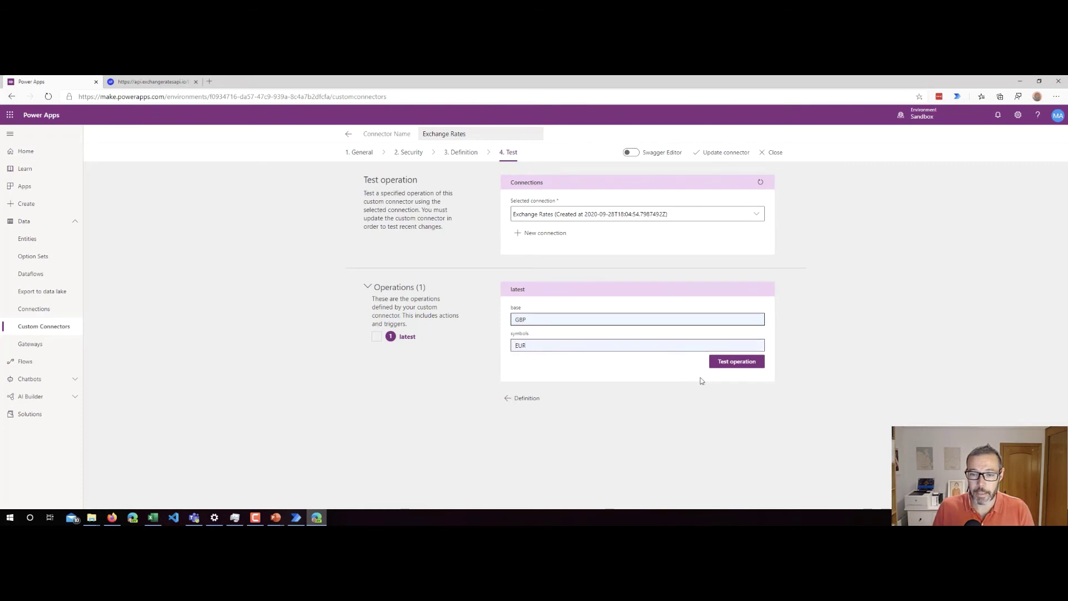
{"action": "left_click", "coordinate": [737, 362]}
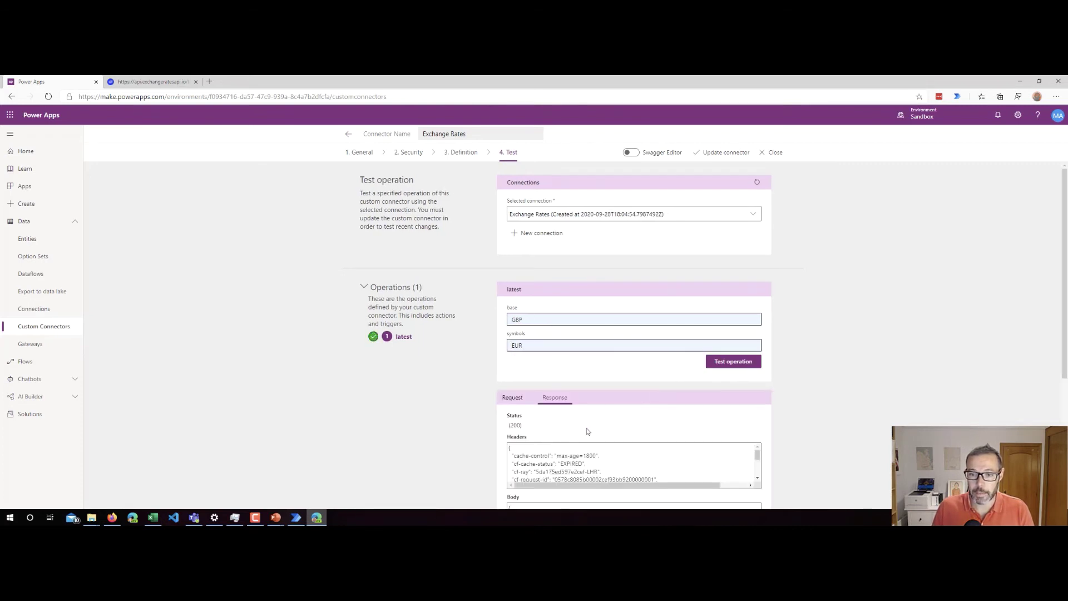
{"action": "scroll", "coordinate": [590, 456], "scroll_direction": "down", "scroll_amount": 3}
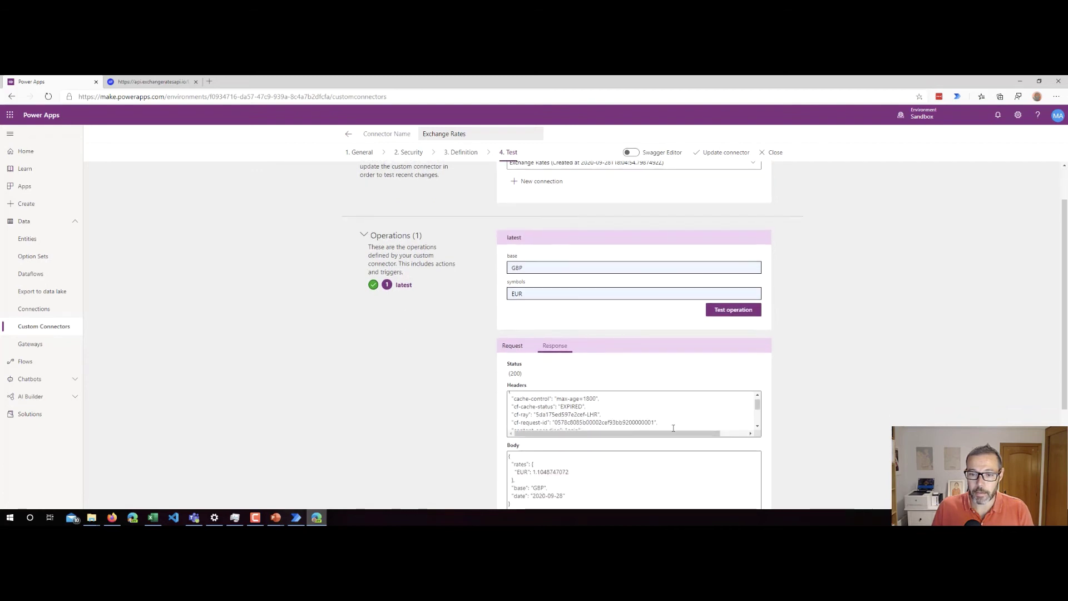
{"action": "scroll", "coordinate": [632, 460], "scroll_direction": "down", "scroll_amount": 3}
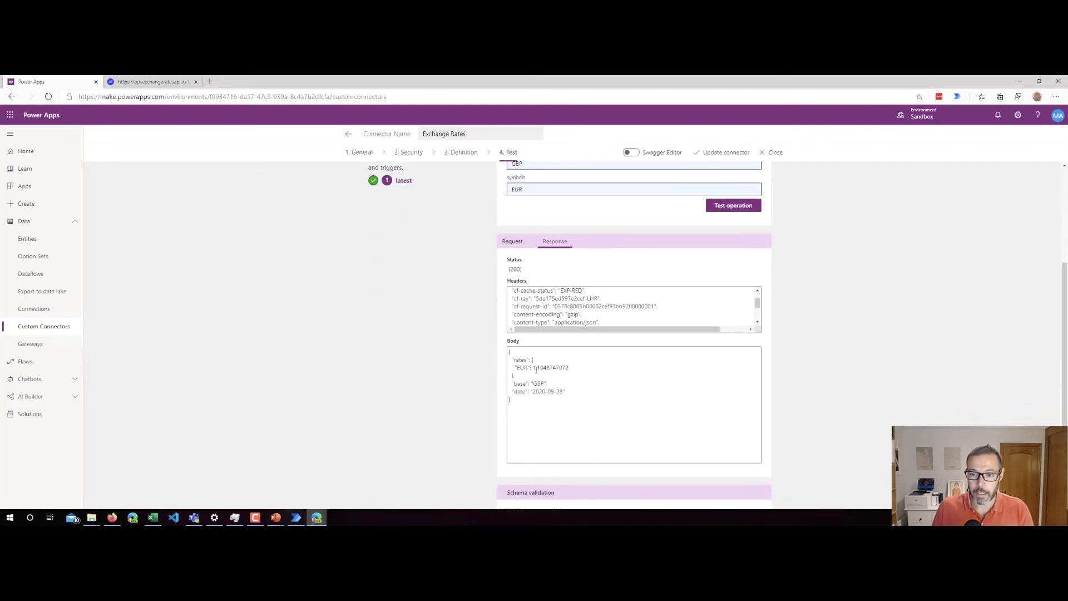
{"action": "left_click", "coordinate": [544, 368]}
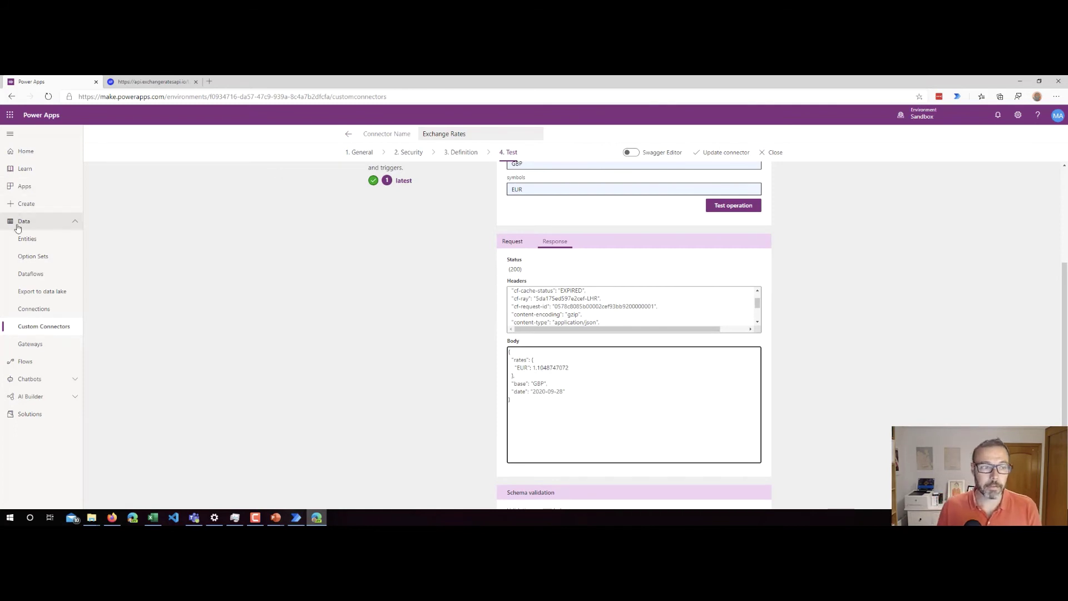
- Play the Exchange Rates app and fetch the latest GBP-to-EUR rate
{"action": "left_click", "coordinate": [54, 188]}
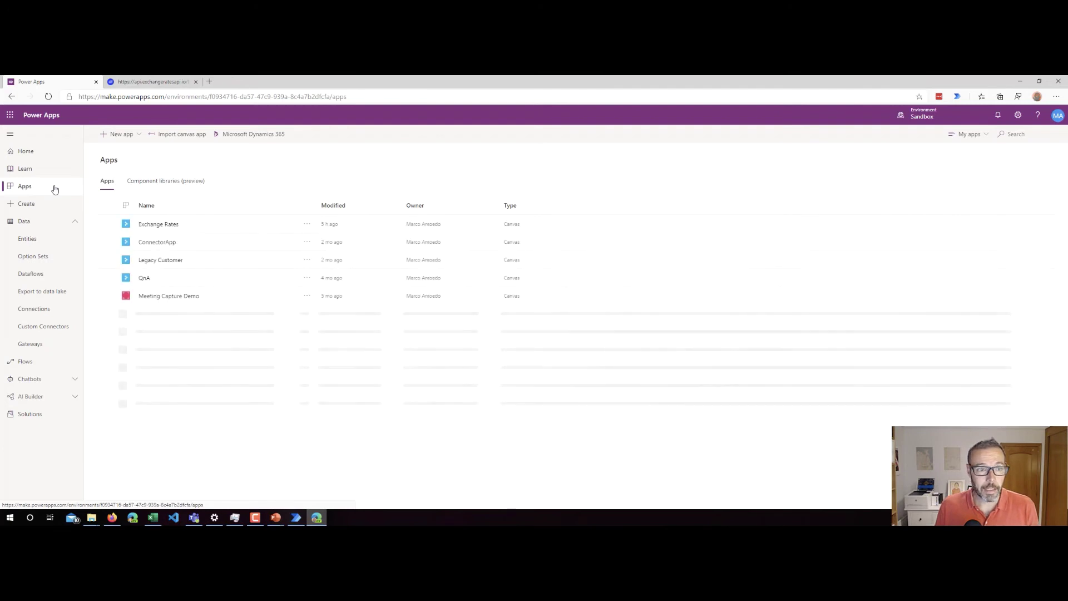
{"action": "left_click", "coordinate": [159, 225]}
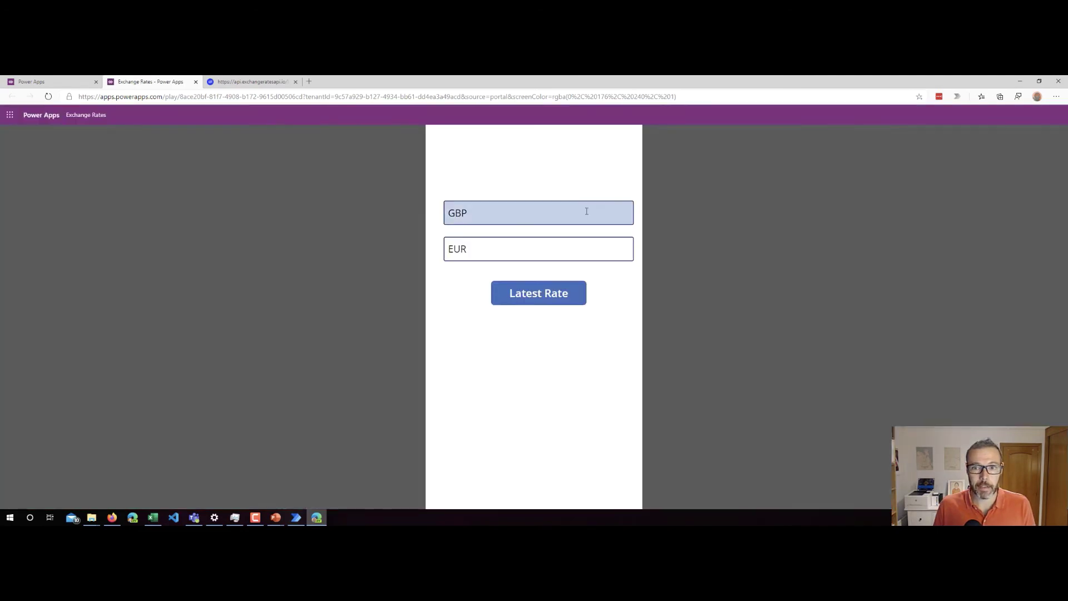
{"action": "left_click", "coordinate": [584, 211]}
{"action": "double_click", "coordinate": [514, 205]}
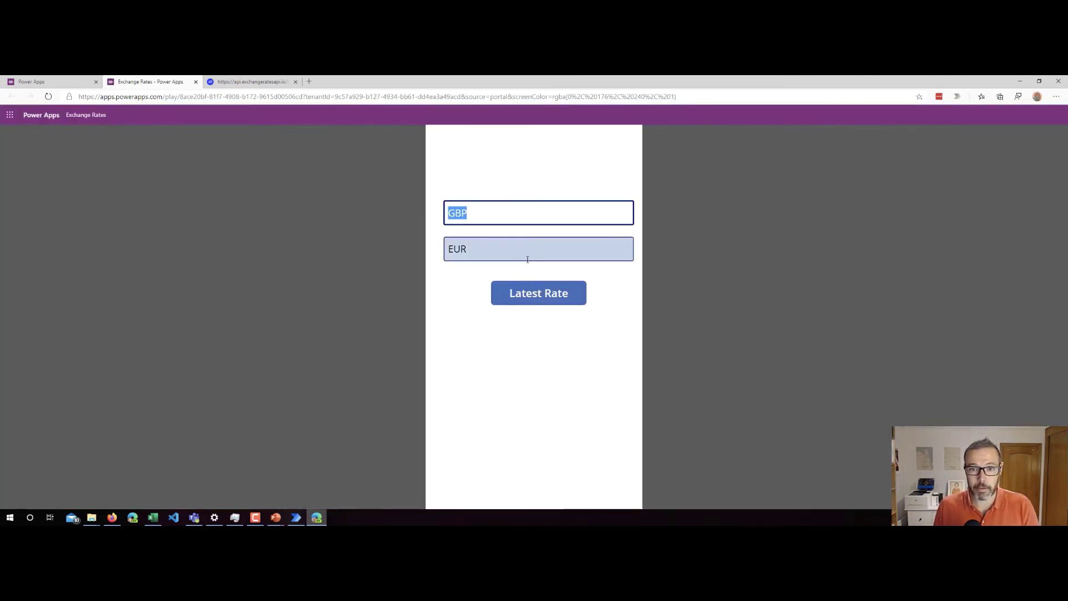
{"action": "left_click", "coordinate": [466, 245]}
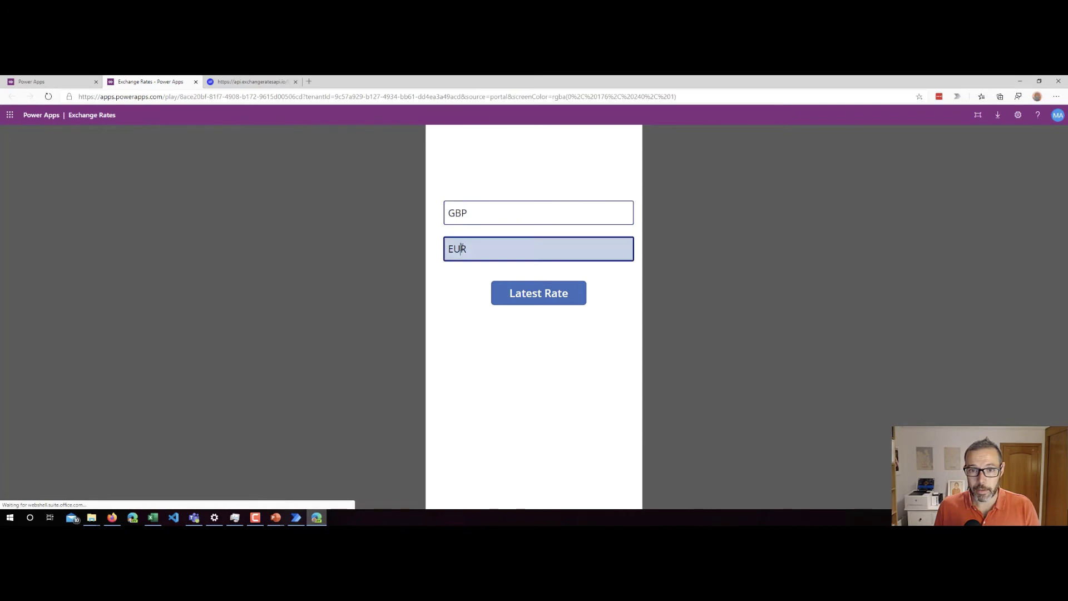
{"action": "left_click", "coordinate": [455, 212]}
{"action": "left_click", "coordinate": [509, 287]}
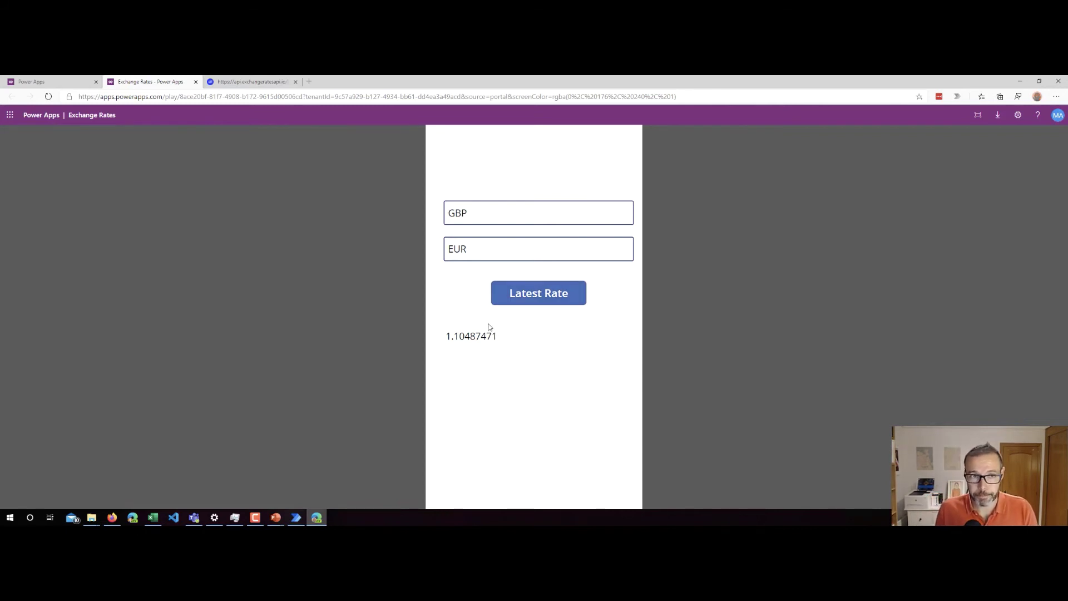
- Switch the base currency to USD, fetch the 0.85689803 EUR rate, and return to Apps
{"action": "double_click", "coordinate": [493, 213]}
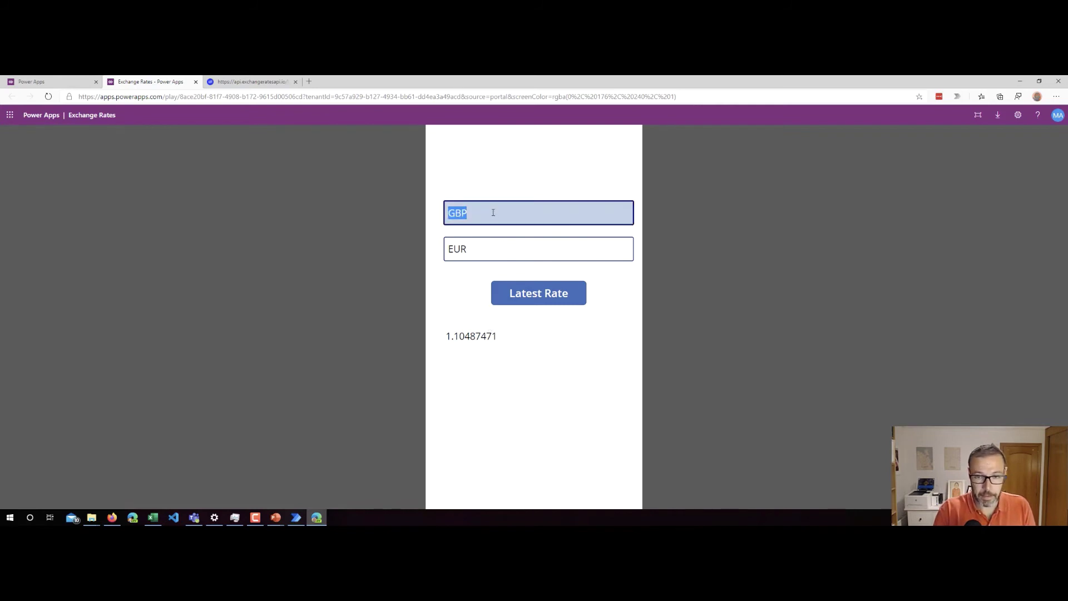
{"action": "type", "text": "USD"}
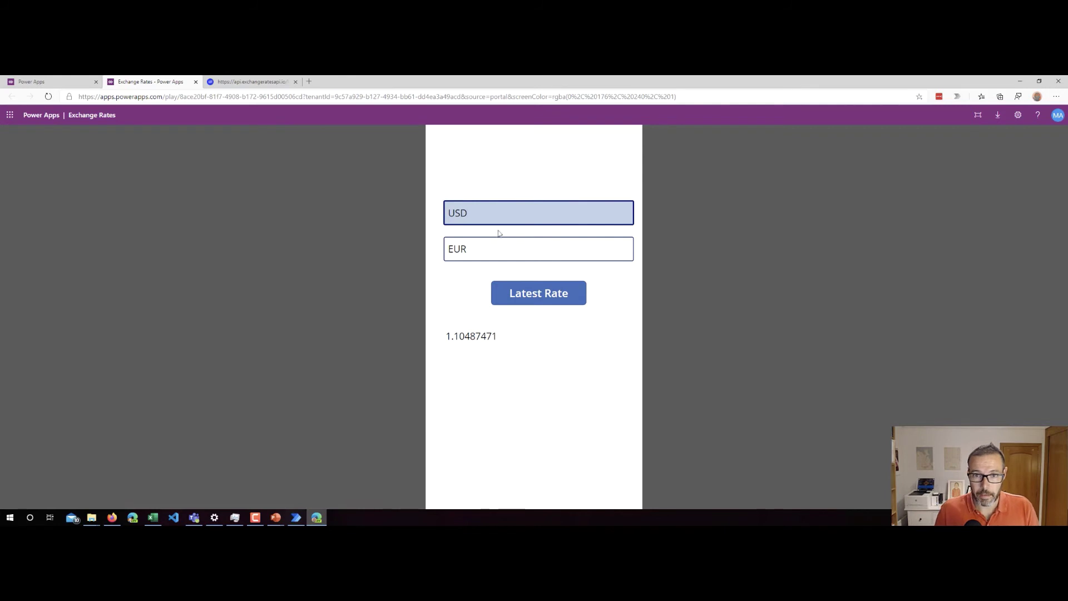
{"action": "left_click", "coordinate": [523, 298]}
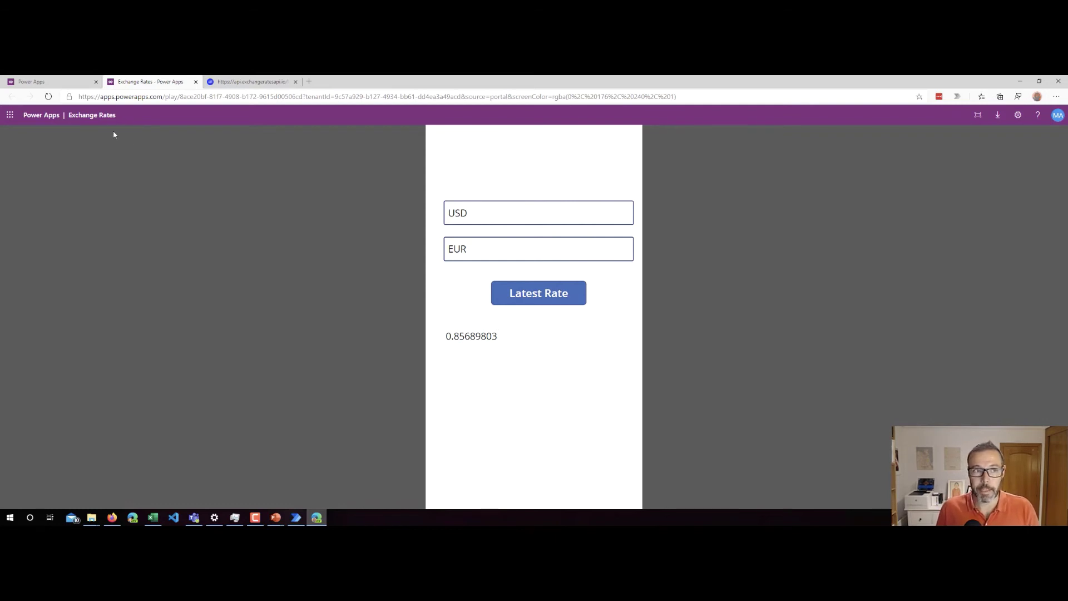
{"action": "left_click", "coordinate": [67, 83]}
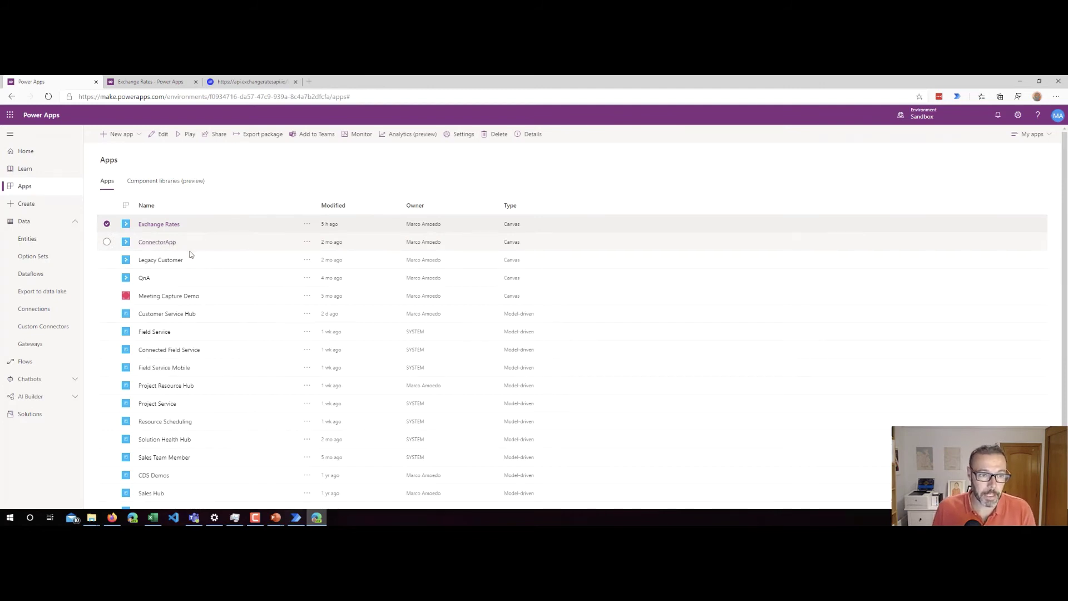
- Create a new app starting from SQL Server data
{"action": "left_click", "coordinate": [63, 208]}
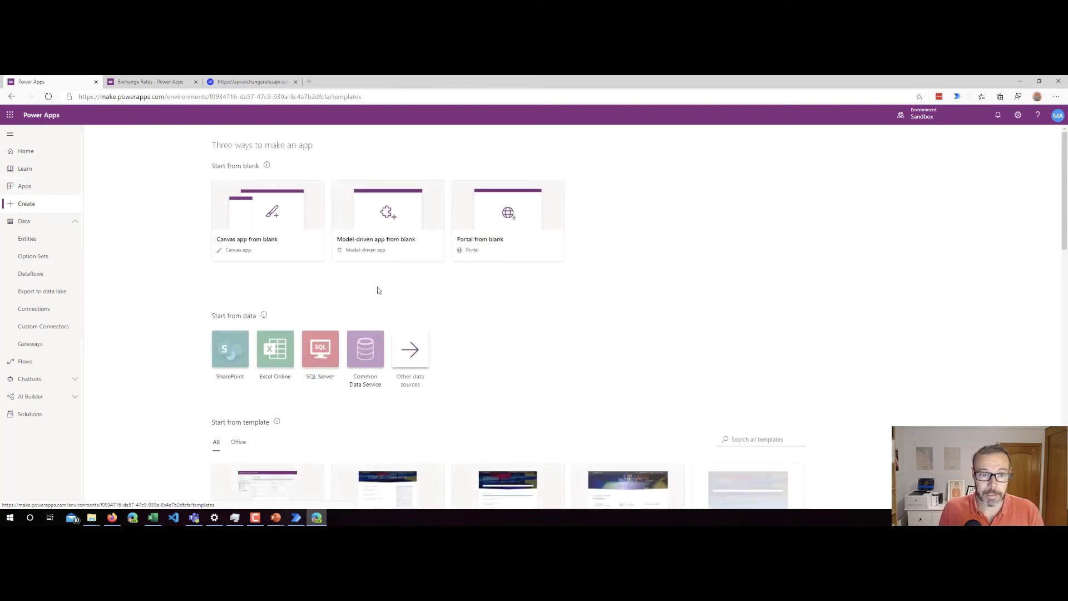
{"action": "left_click", "coordinate": [330, 356]}
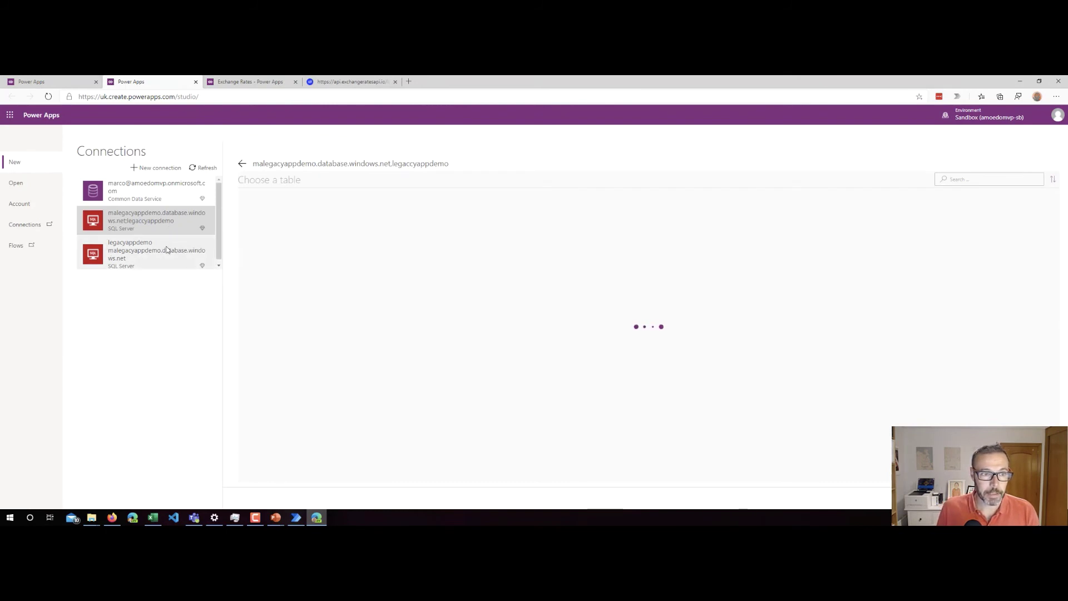
- Generate the app from the legacyappdemo SalesLT.Customer table and start the preview
{"action": "left_click", "coordinate": [166, 248]}
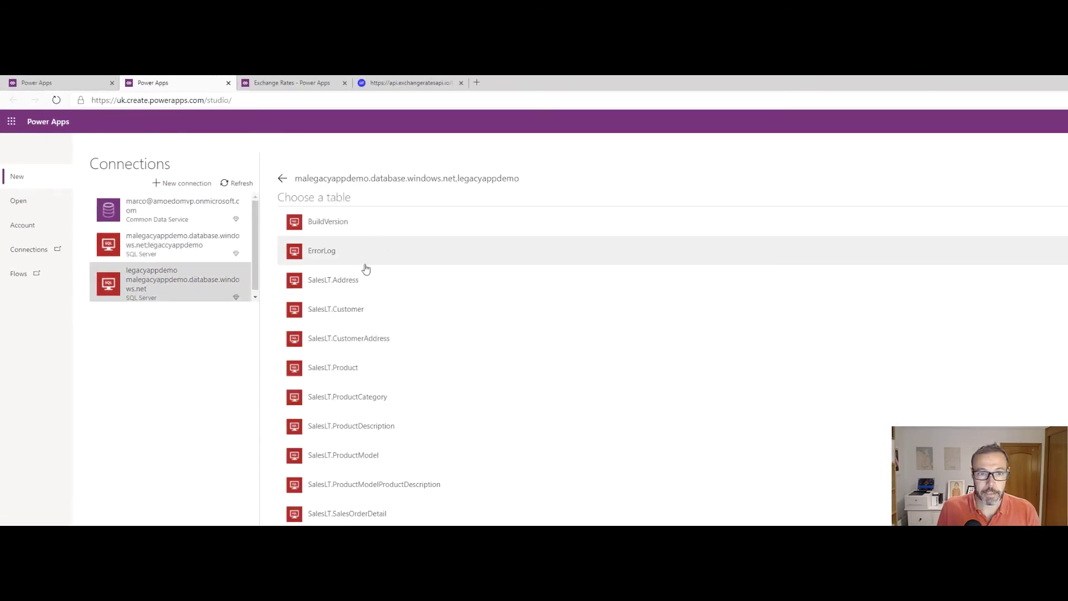
{"action": "left_click", "coordinate": [367, 317]}
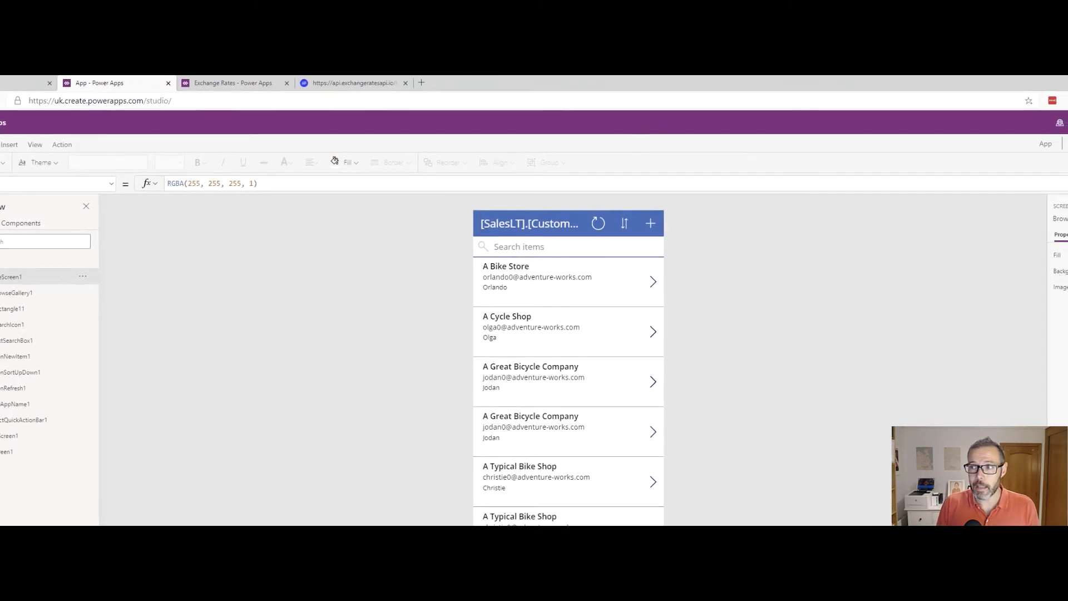
{"action": "key", "text": "F5"}
- Search customers for 'great', open A Great Bicycle Company, try and cancel editing, then exit preview
{"action": "left_click", "coordinate": [562, 161]}
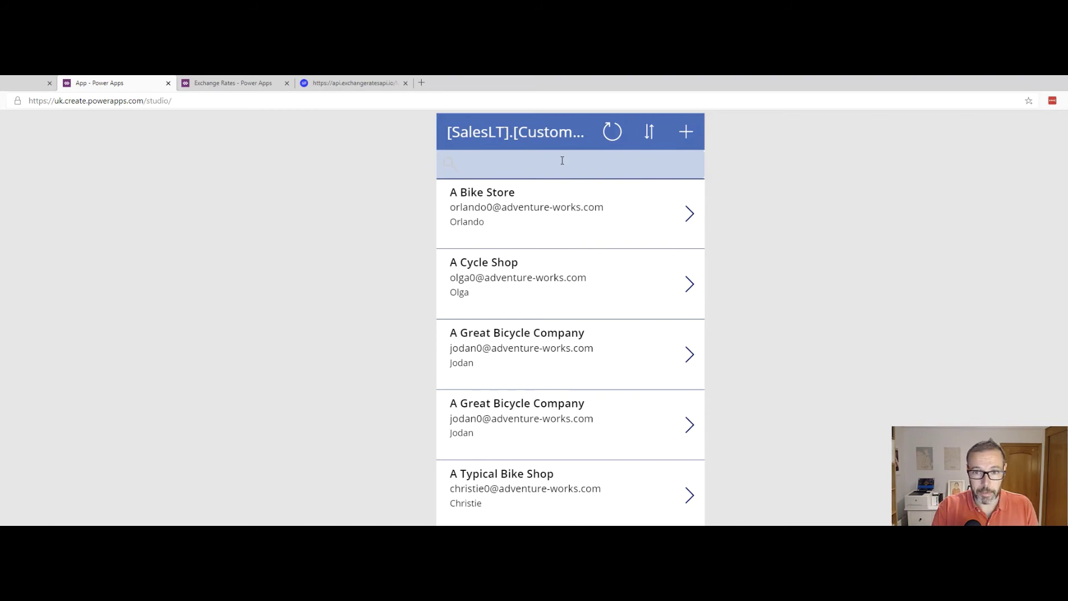
{"action": "type", "text": "great"}
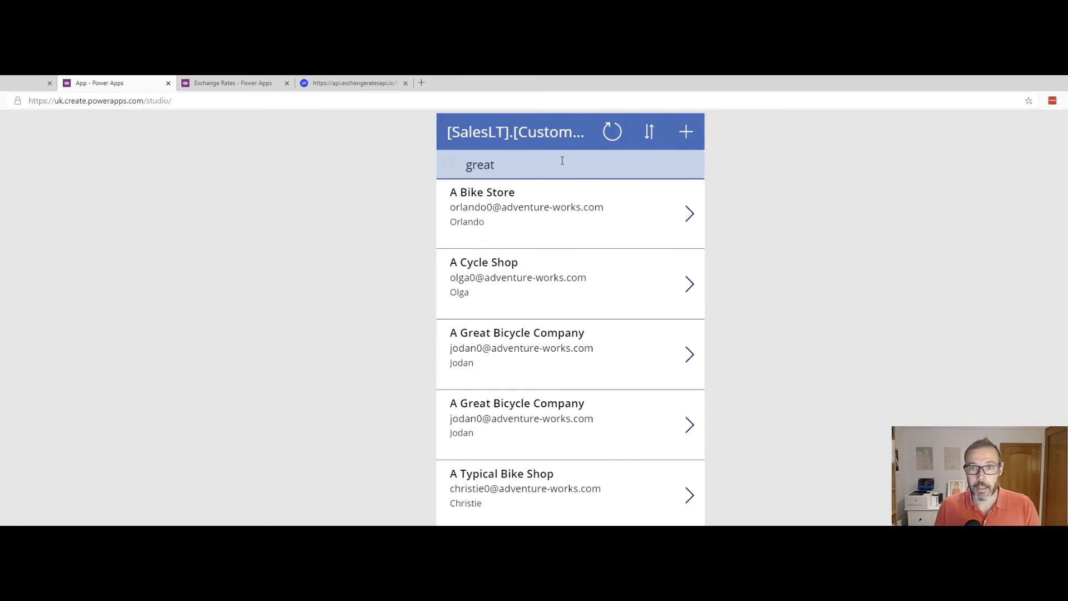
{"action": "left_click", "coordinate": [687, 221]}
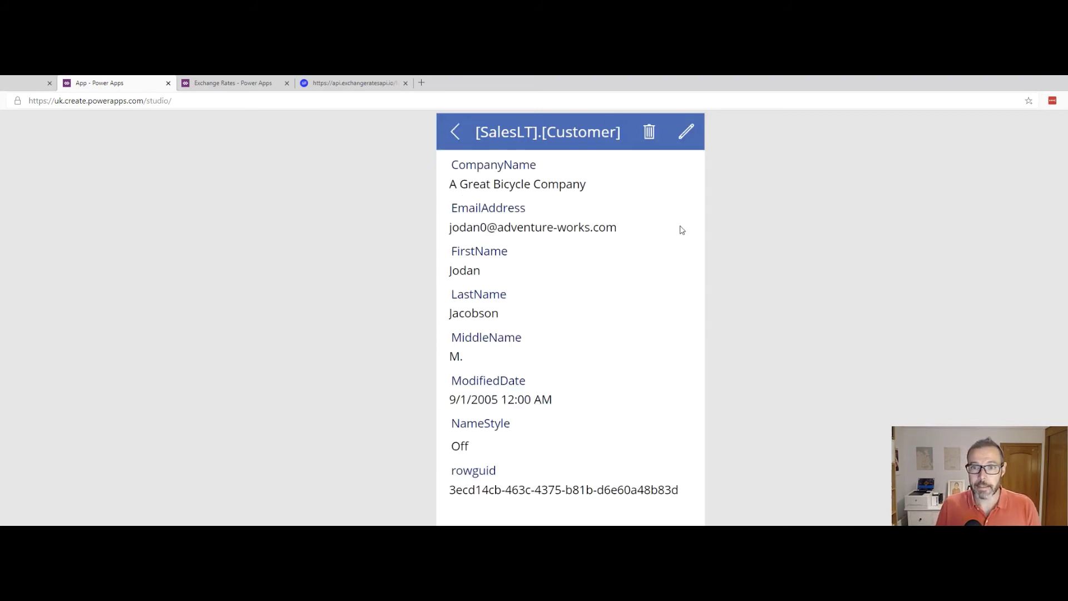
{"action": "left_click", "coordinate": [688, 133]}
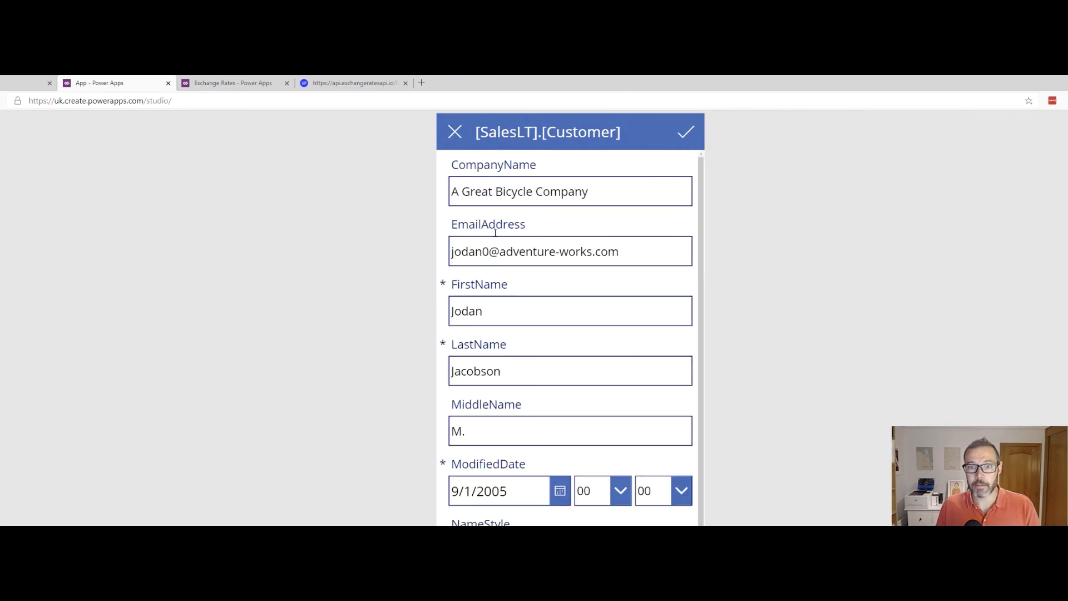
{"action": "left_click", "coordinate": [458, 139]}
{"action": "left_click", "coordinate": [457, 139]}
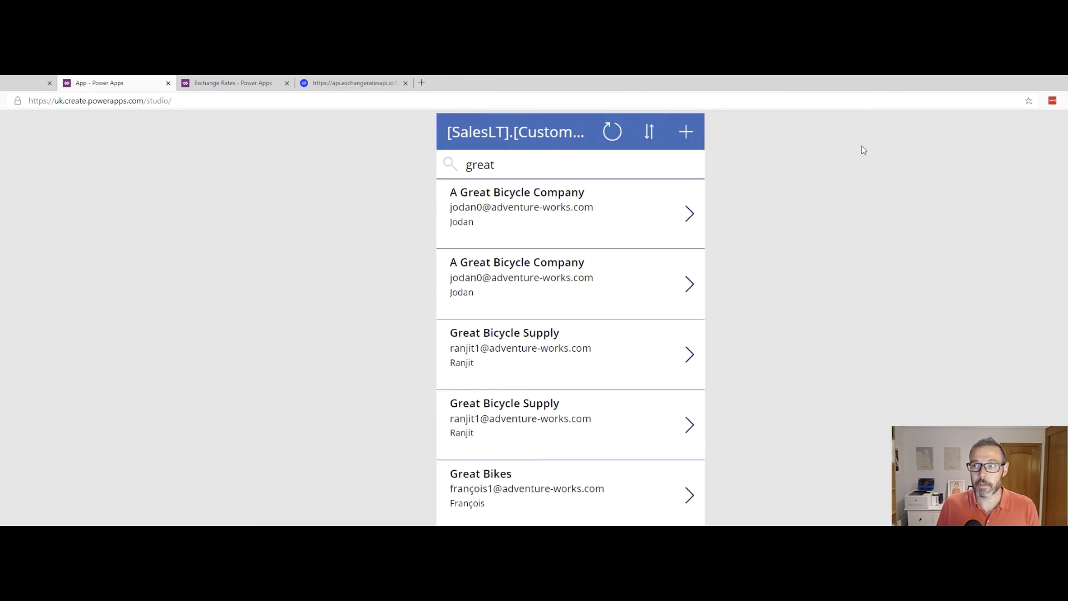
{"action": "key", "text": "Escape"}
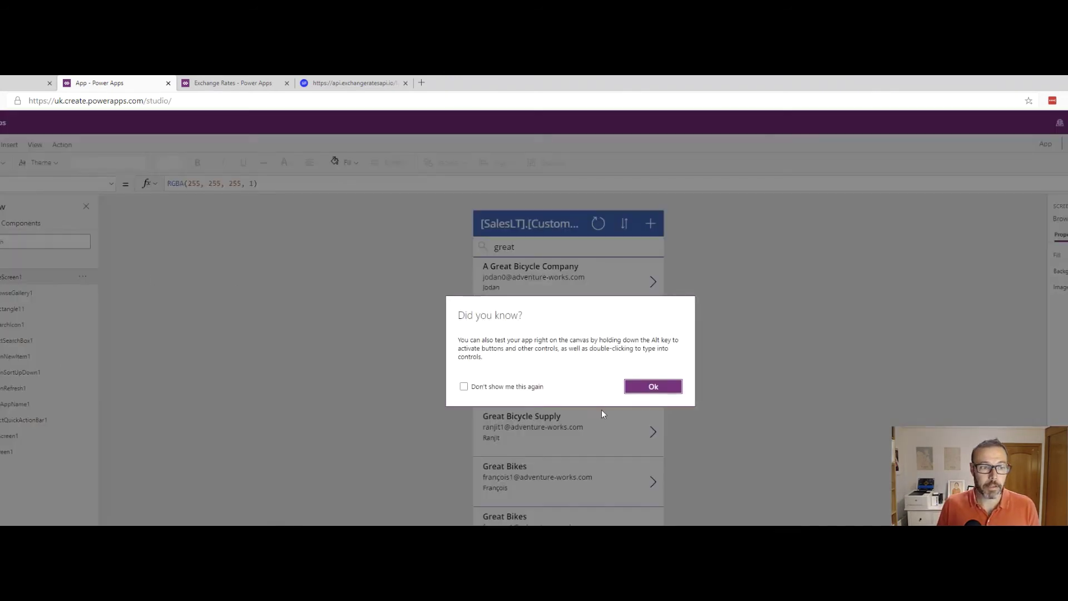
- Connect the customer app to Exchange Rates via the Data pane, then advance PowerPoint to the 'Moviendo Datos' slide
{"action": "left_click", "coordinate": [651, 384]}
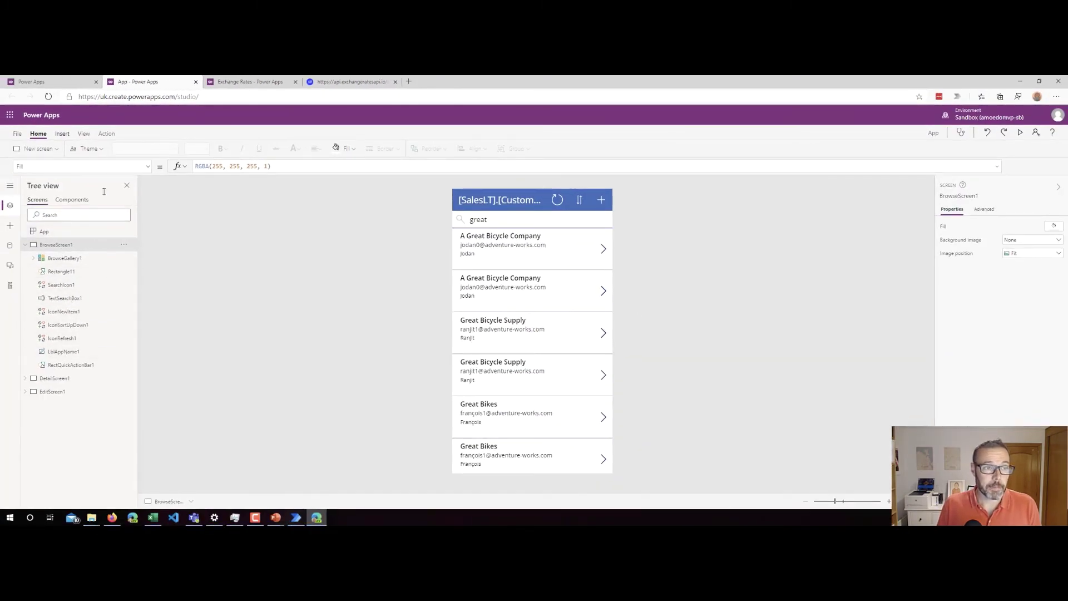
{"action": "left_click", "coordinate": [17, 245]}
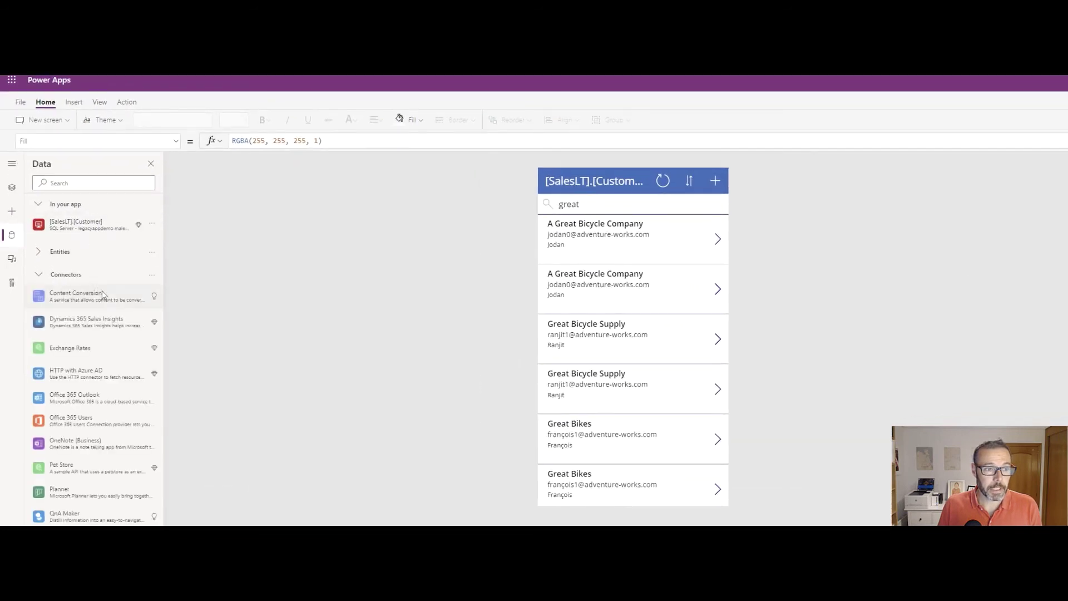
{"action": "left_click", "coordinate": [102, 353]}
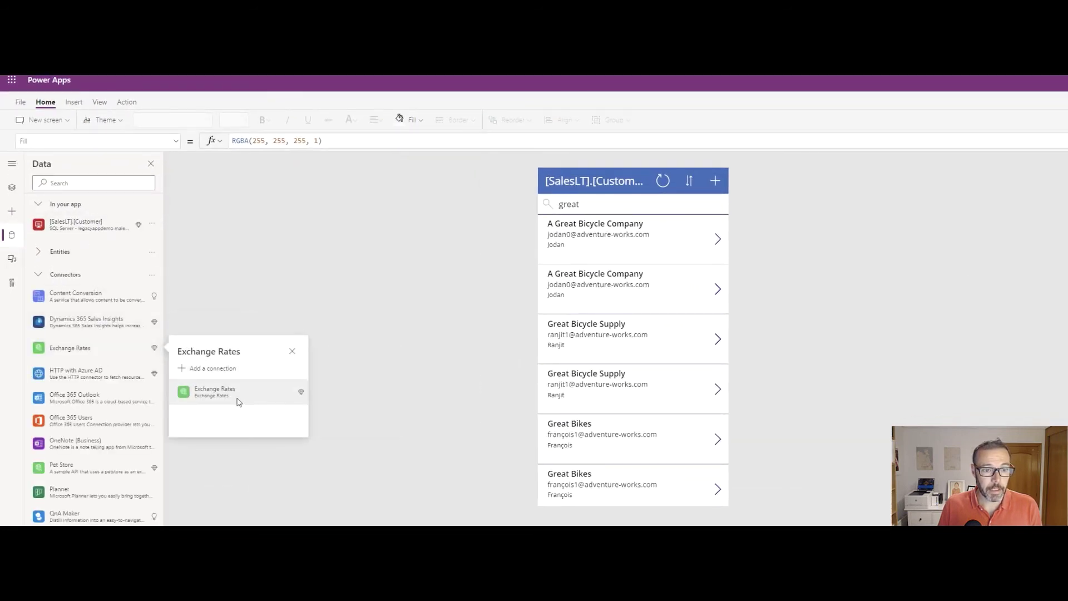
{"action": "left_click", "coordinate": [238, 399]}
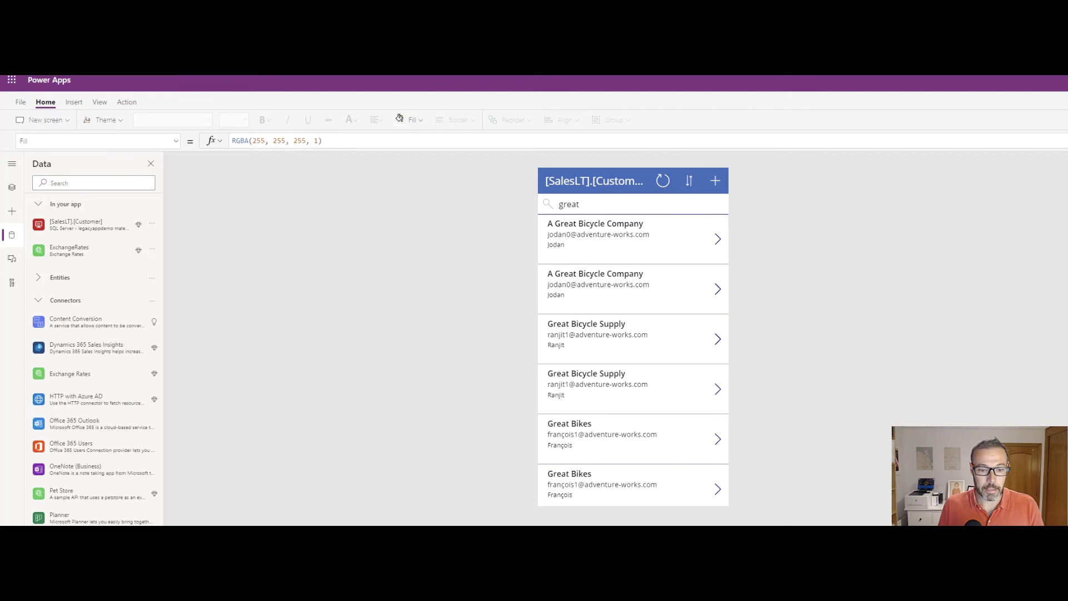
{"action": "key", "text": "alt+Tab"}
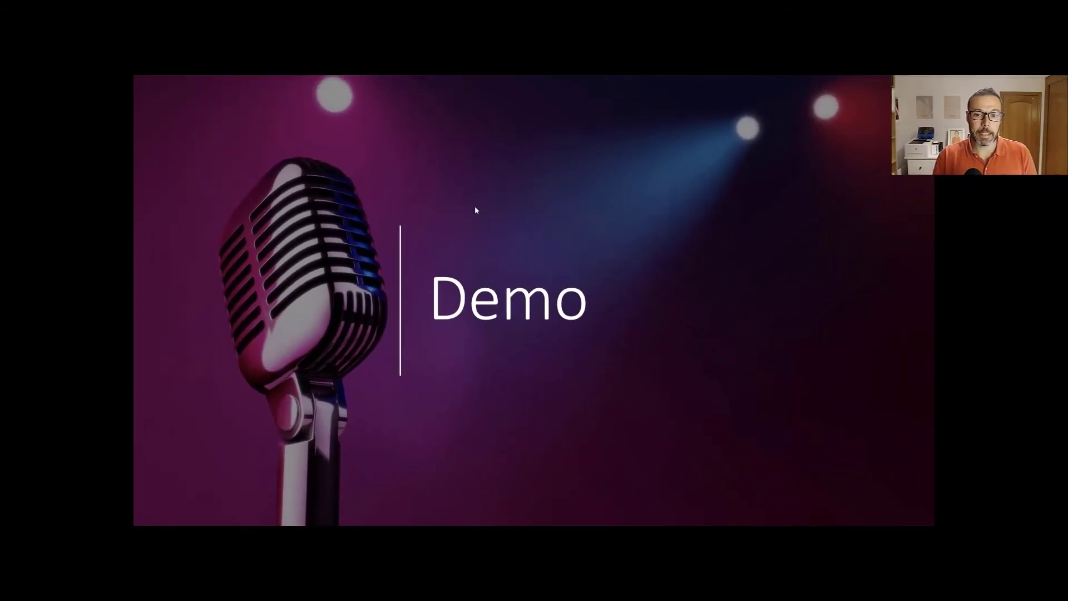
{"action": "left_click", "coordinate": [476, 210]}
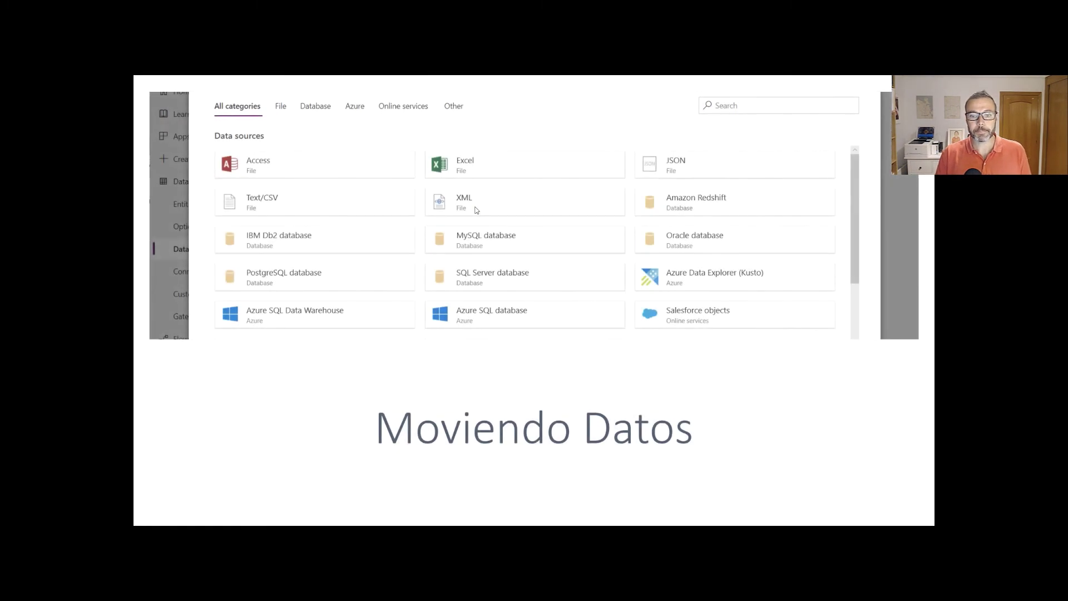
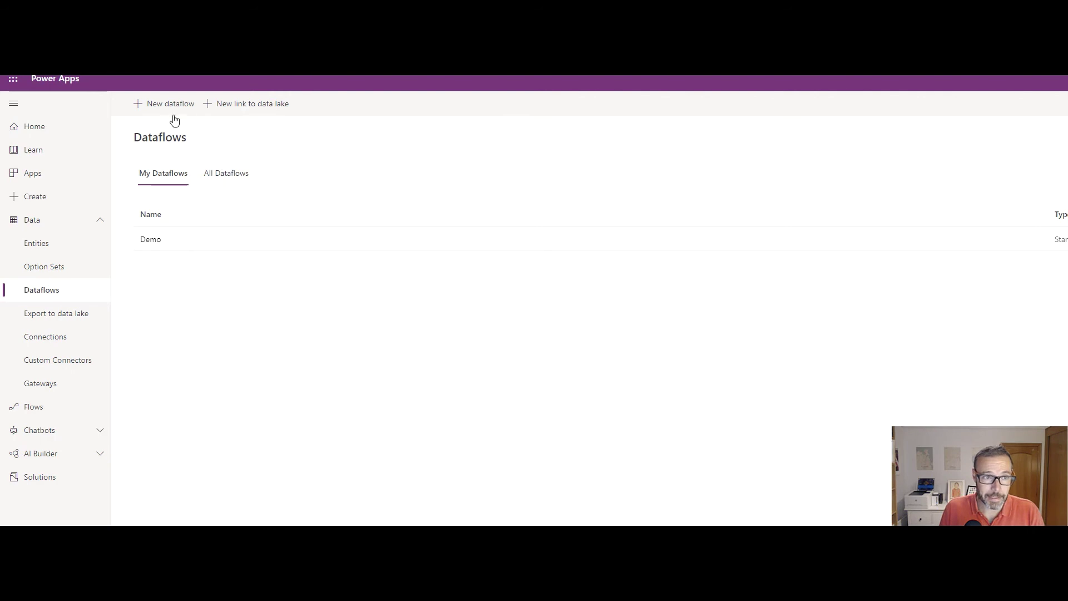
- Create a new dataflow named Test
{"action": "left_click", "coordinate": [173, 104]}
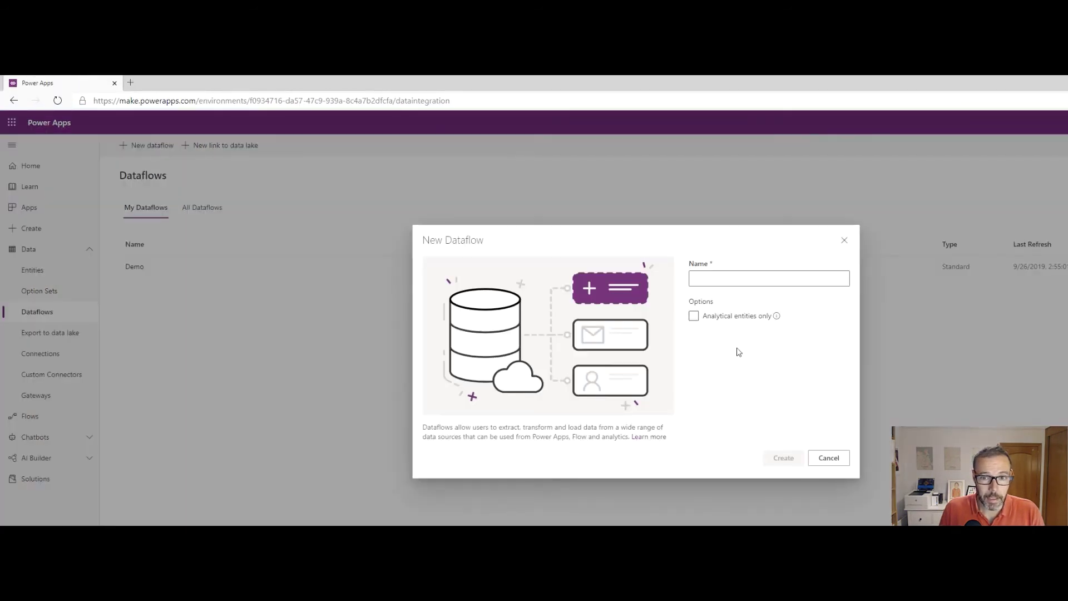
{"action": "left_click", "coordinate": [746, 278]}
{"action": "left_click", "coordinate": [740, 298]}
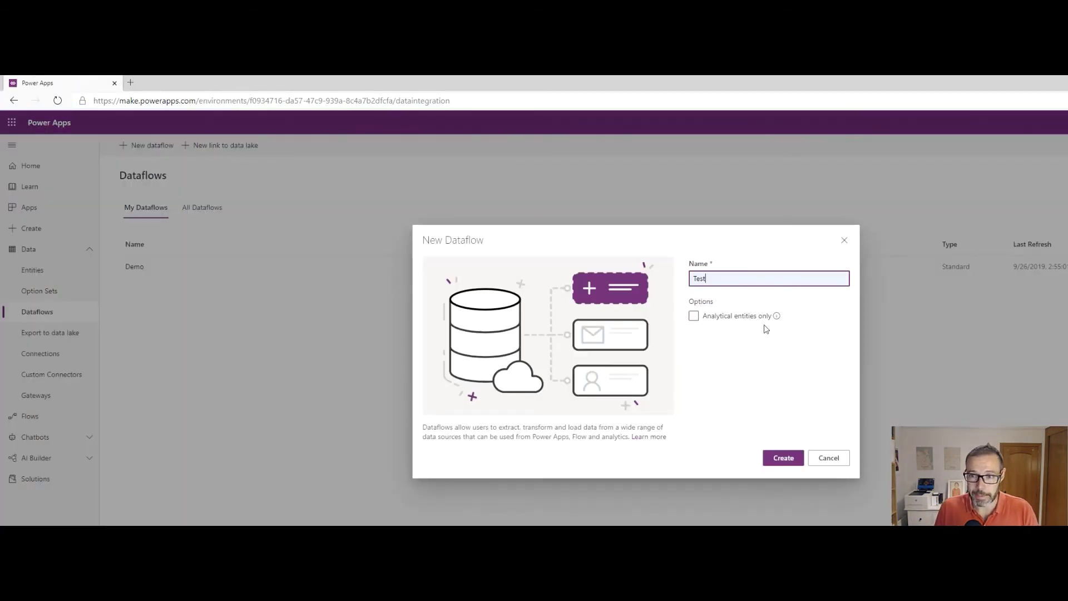
{"action": "left_click", "coordinate": [784, 459]}
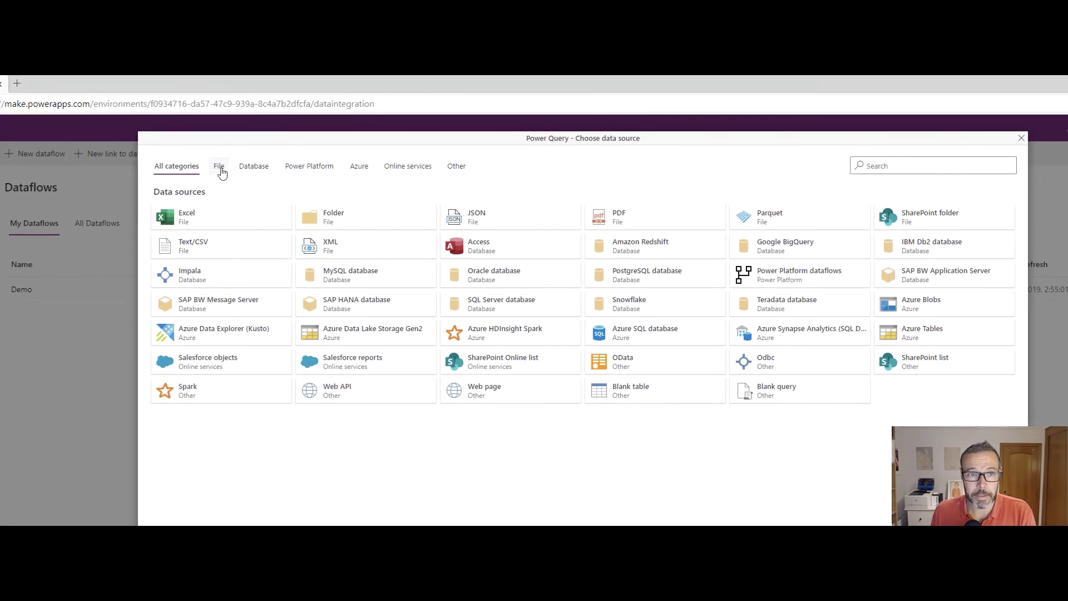
- Browse the File, Database, Power Platform, Azure, Online services and Other source categories, then pick Text/CSV
{"action": "left_click", "coordinate": [220, 169]}
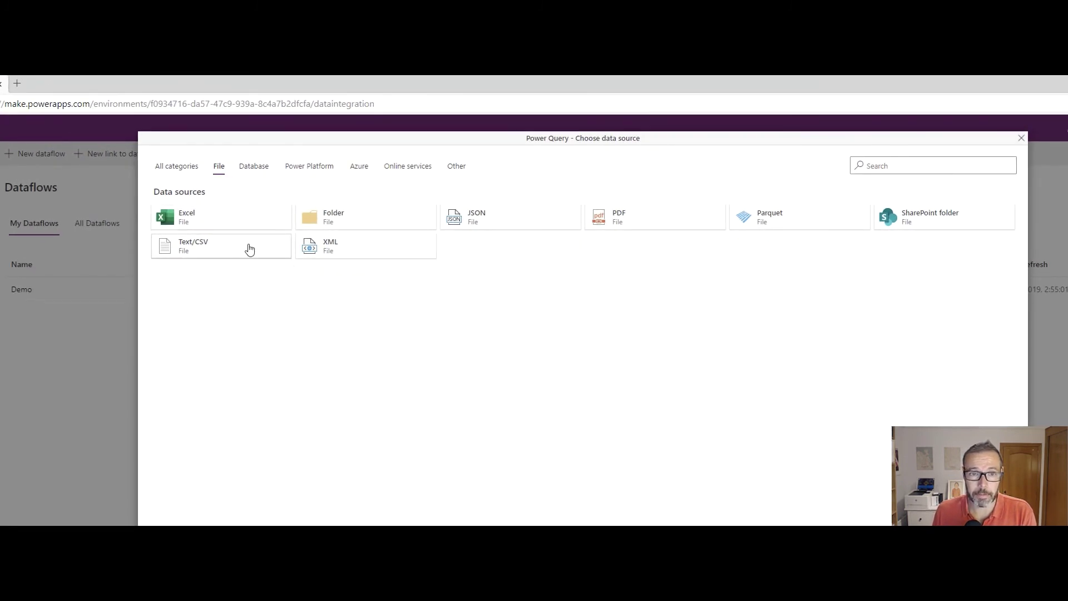
{"action": "left_click", "coordinate": [258, 169]}
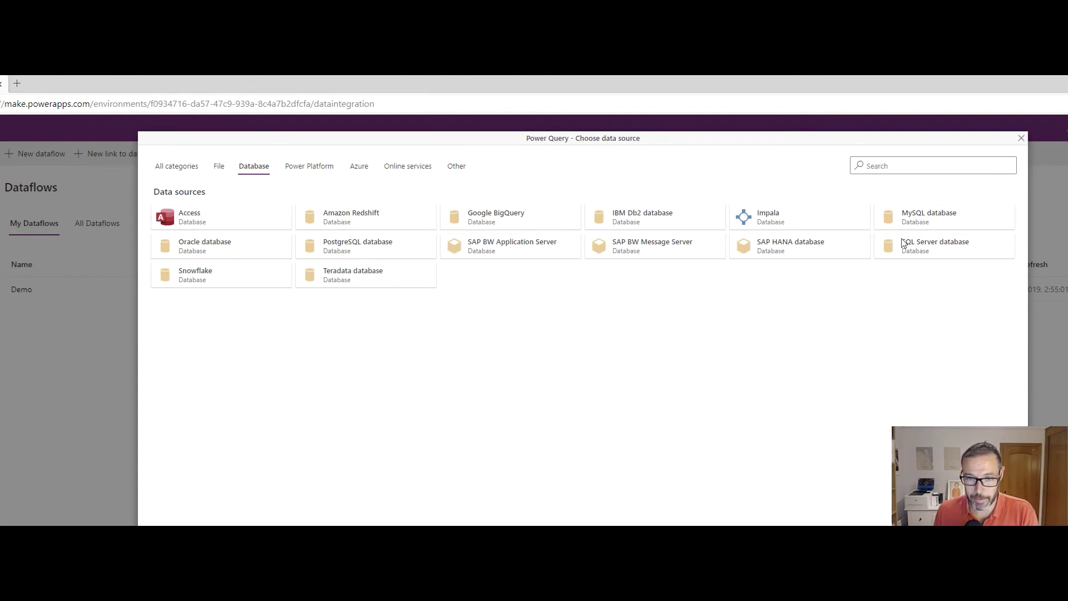
{"action": "left_click", "coordinate": [303, 172]}
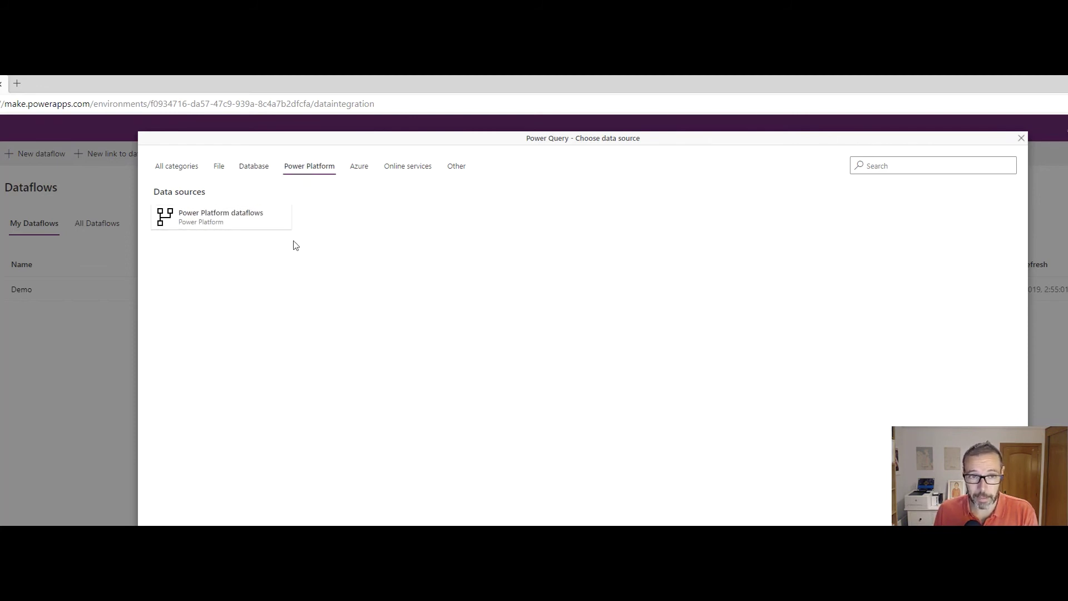
{"action": "left_click", "coordinate": [371, 174]}
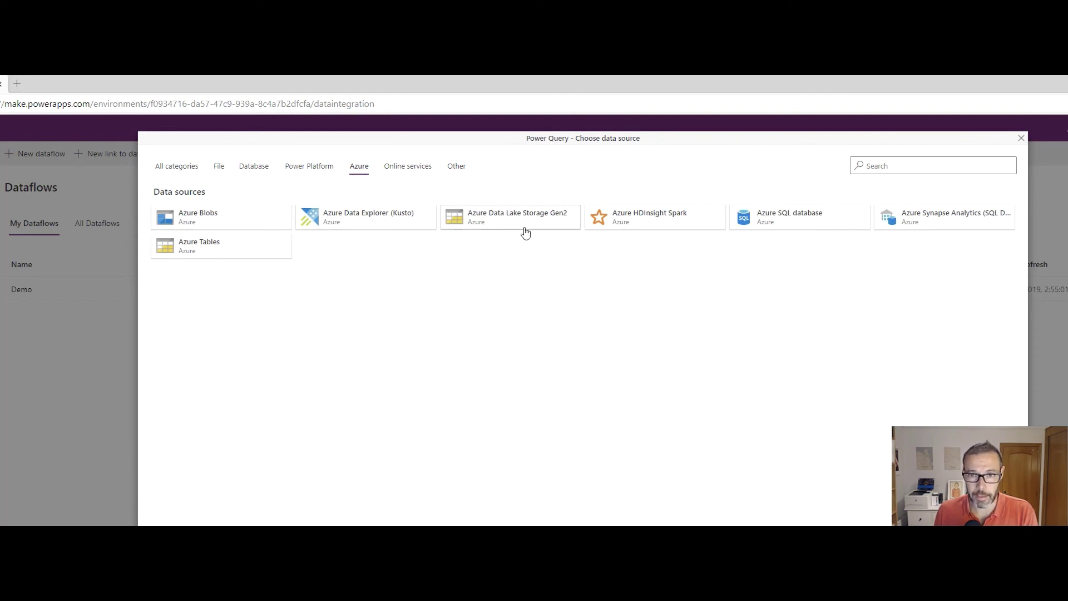
{"action": "left_click", "coordinate": [413, 172]}
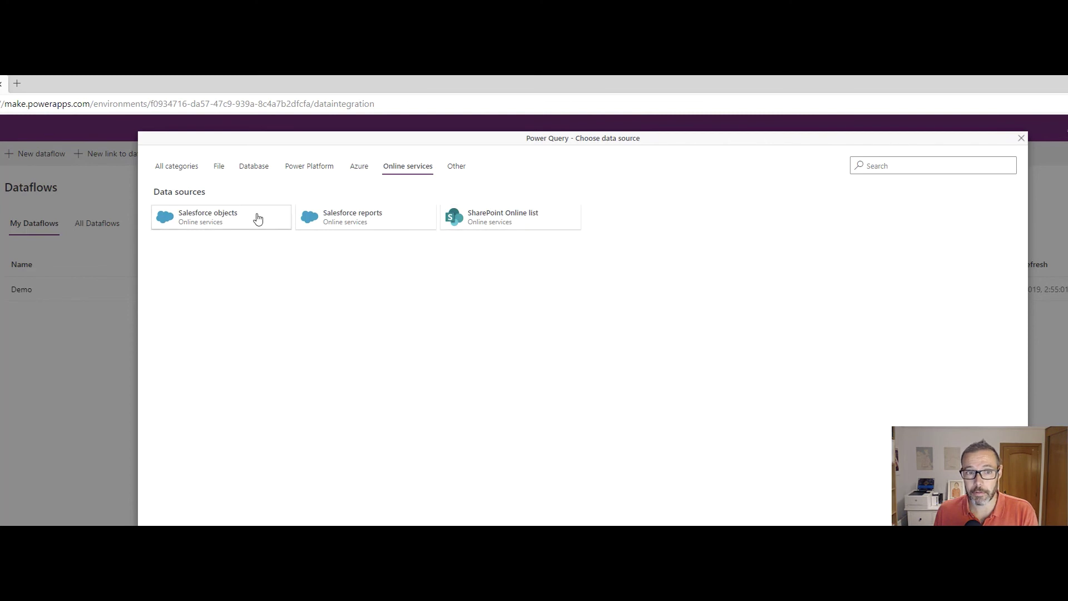
{"action": "left_click", "coordinate": [452, 168]}
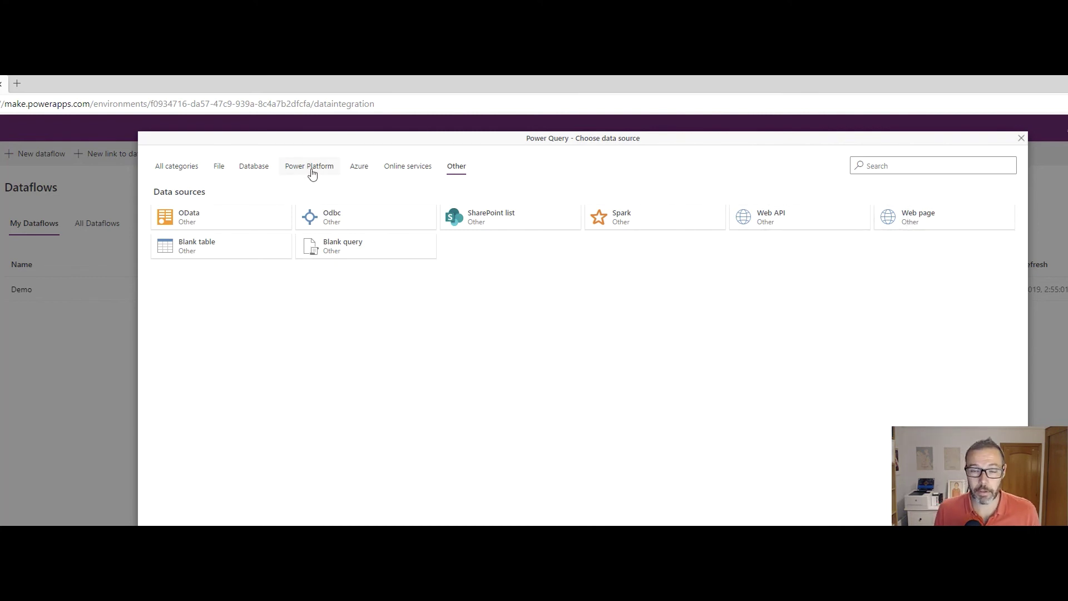
{"action": "left_click", "coordinate": [220, 167]}
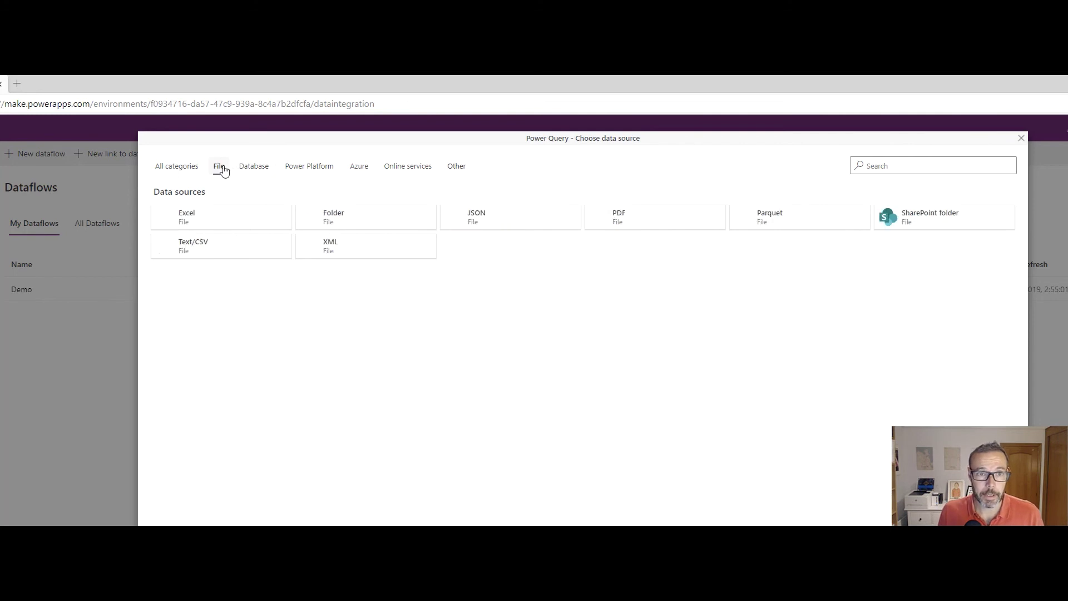
{"action": "left_click", "coordinate": [242, 249]}
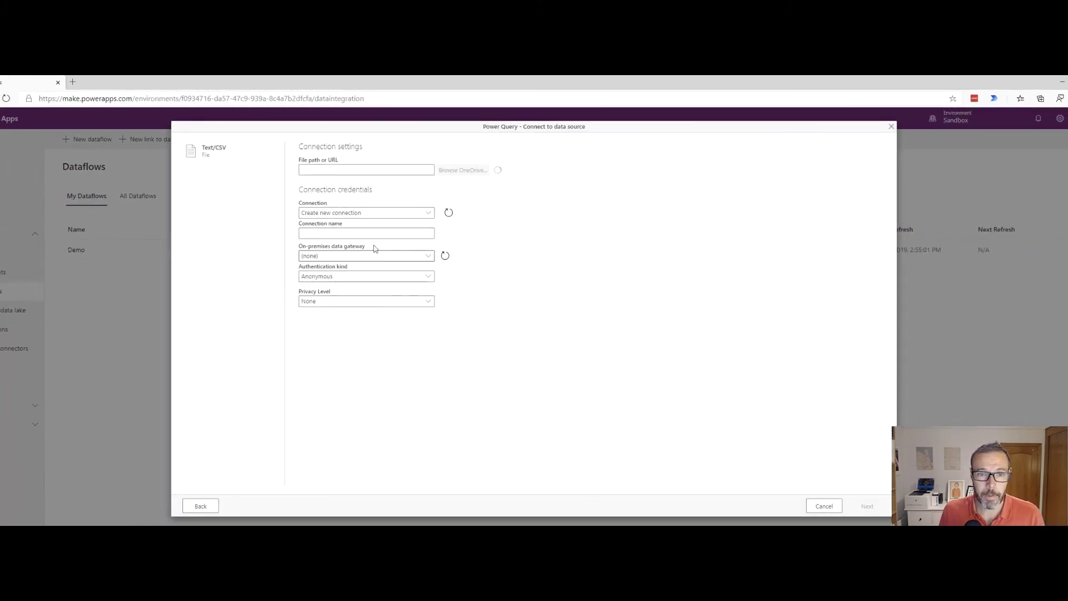
- Use the cargos_actuales CSV from OneDrive as the source file and go to its preview
{"action": "left_click", "coordinate": [462, 170]}
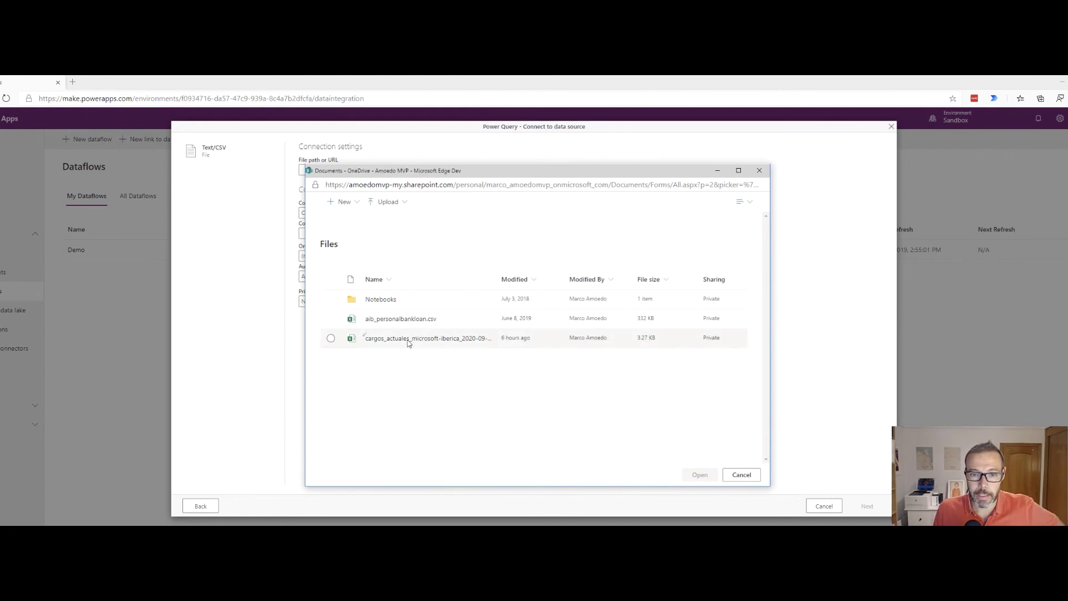
{"action": "left_click", "coordinate": [405, 342]}
{"action": "left_click", "coordinate": [704, 474]}
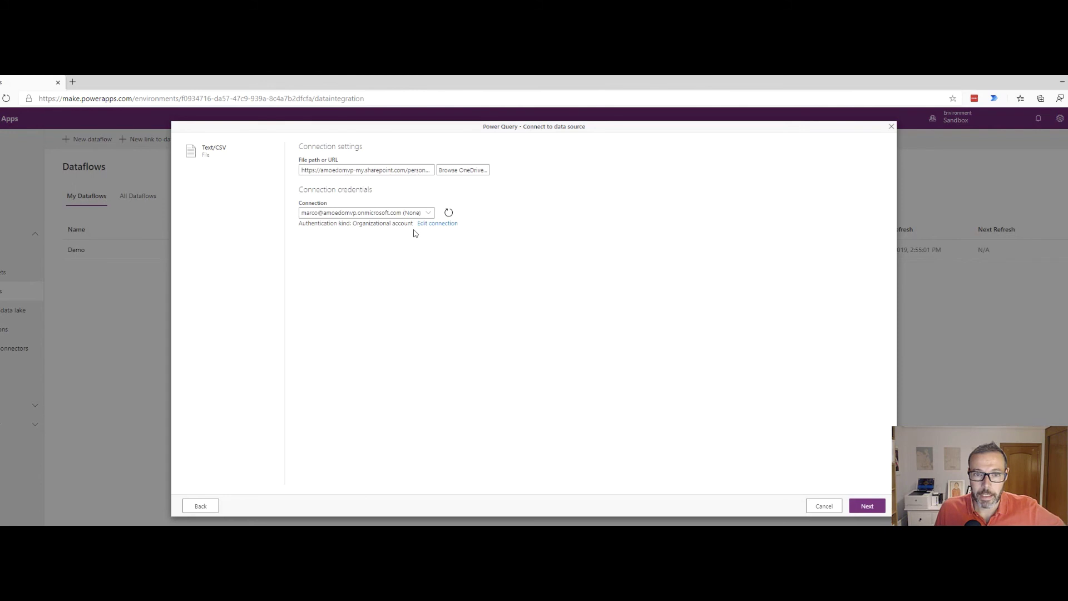
{"action": "left_click", "coordinate": [882, 507]}
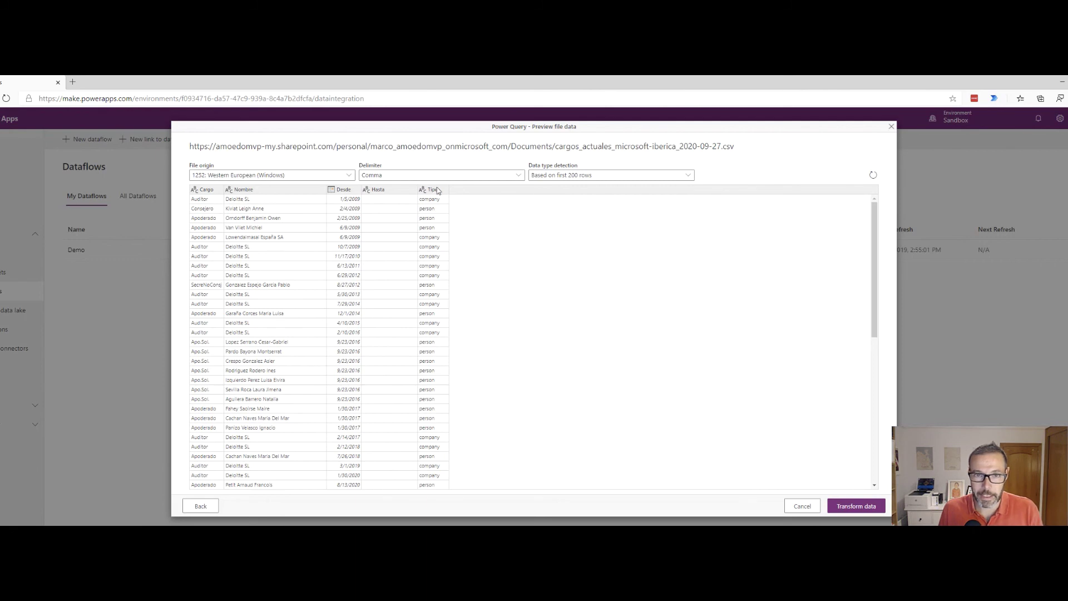
- Load the data into the query editor and filter Tipo to keep only person rows
{"action": "left_click", "coordinate": [871, 507]}
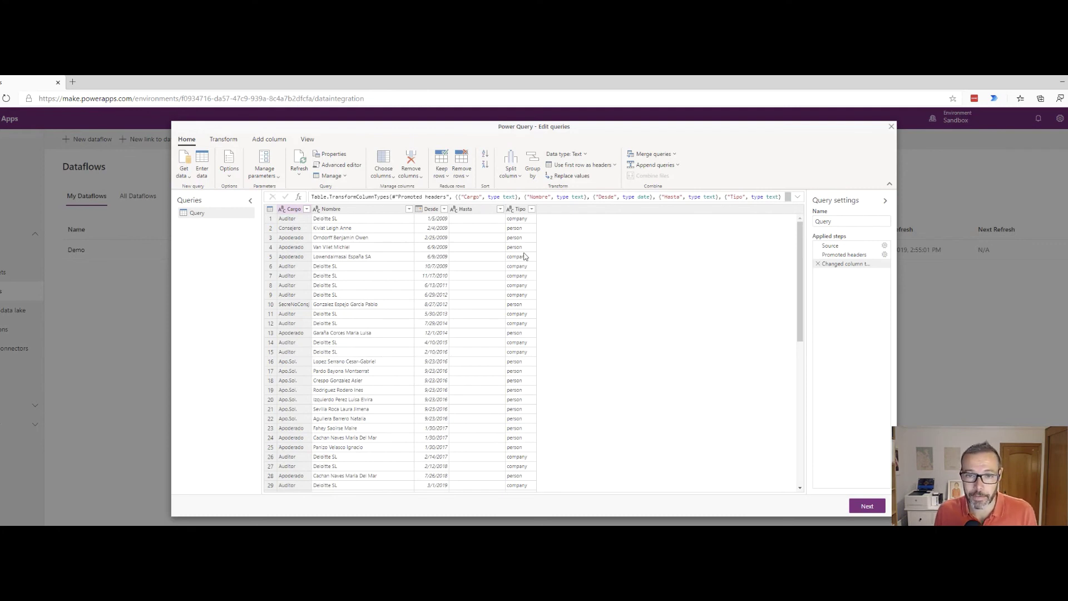
{"action": "left_click", "coordinate": [531, 209]}
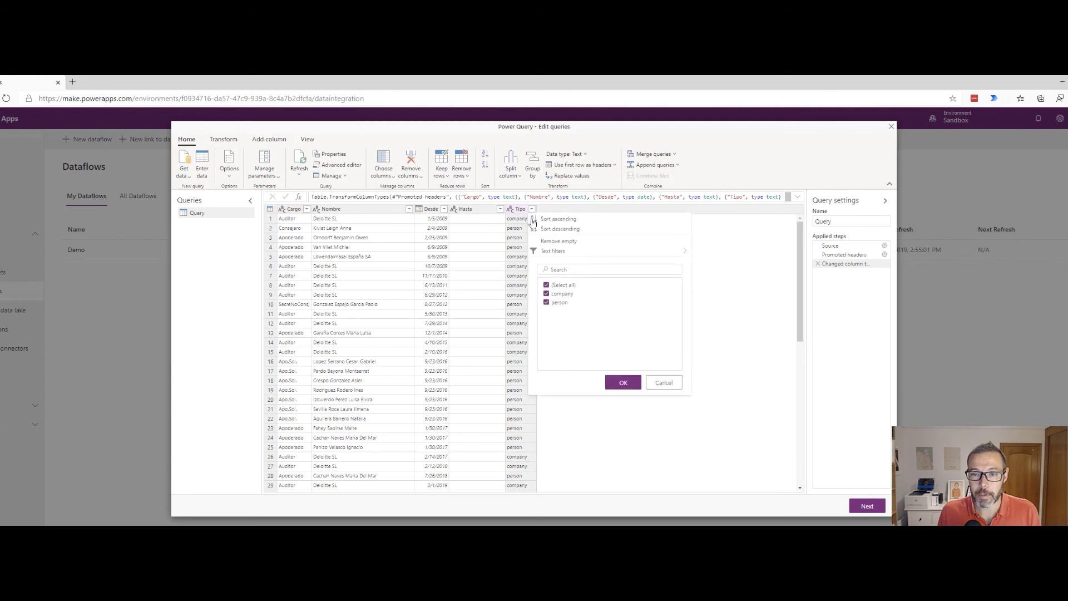
{"action": "left_click", "coordinate": [547, 295]}
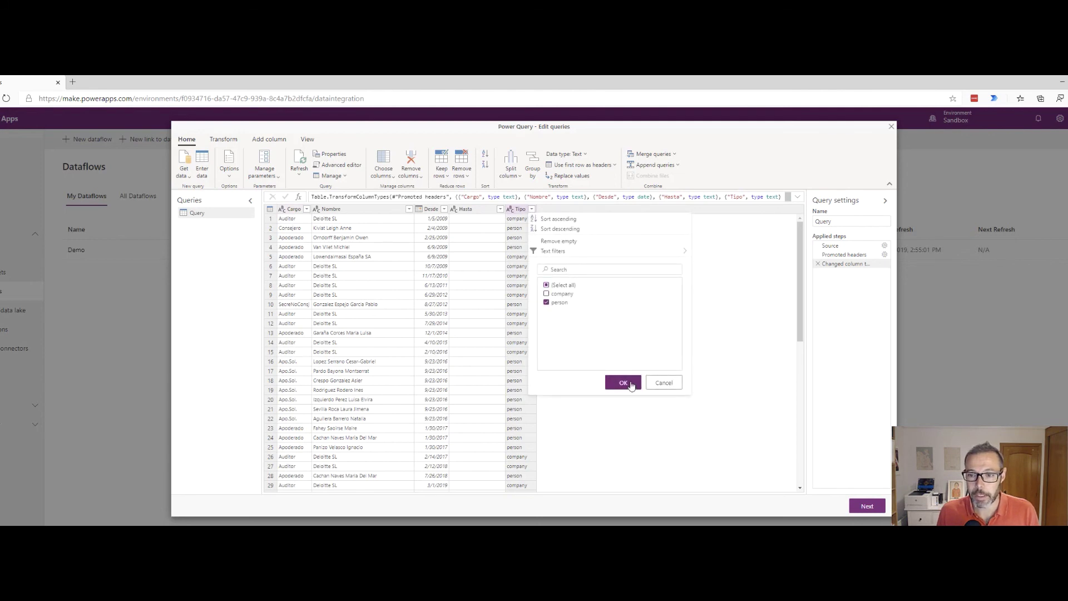
{"action": "left_click", "coordinate": [623, 383]}
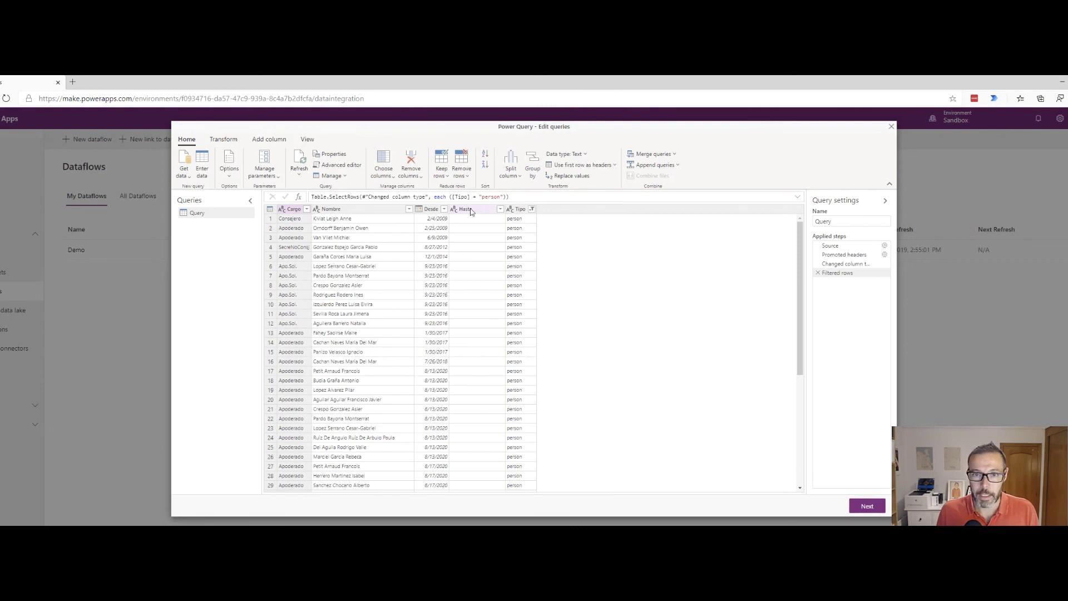
- Look over the Hasta and Desde columns without changes, then continue to entity mapping
{"action": "left_click", "coordinate": [470, 210]}
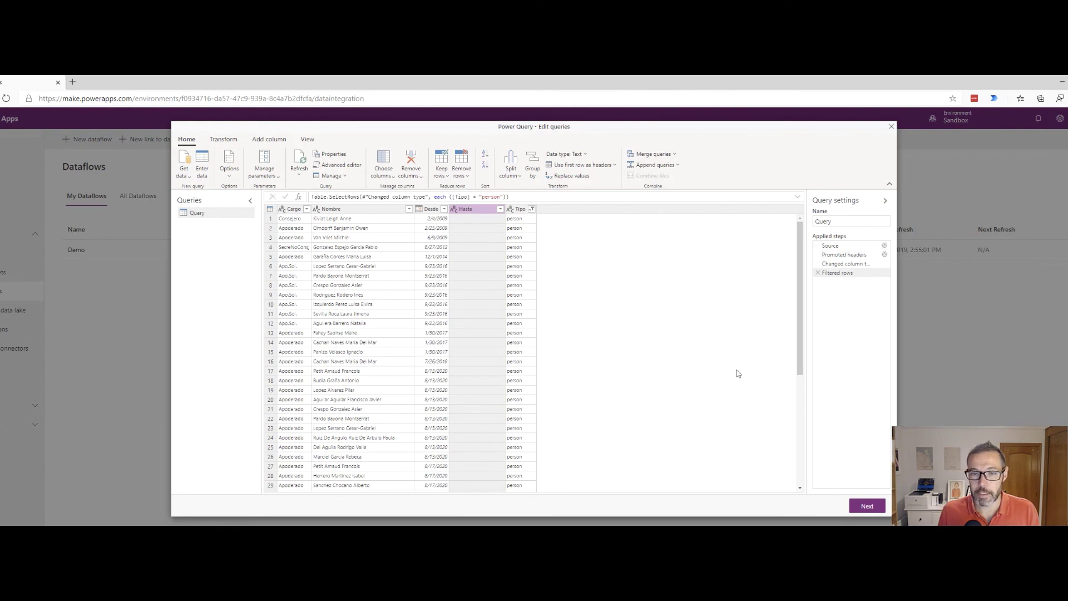
{"action": "left_click", "coordinate": [444, 209]}
{"action": "left_click", "coordinate": [659, 309]}
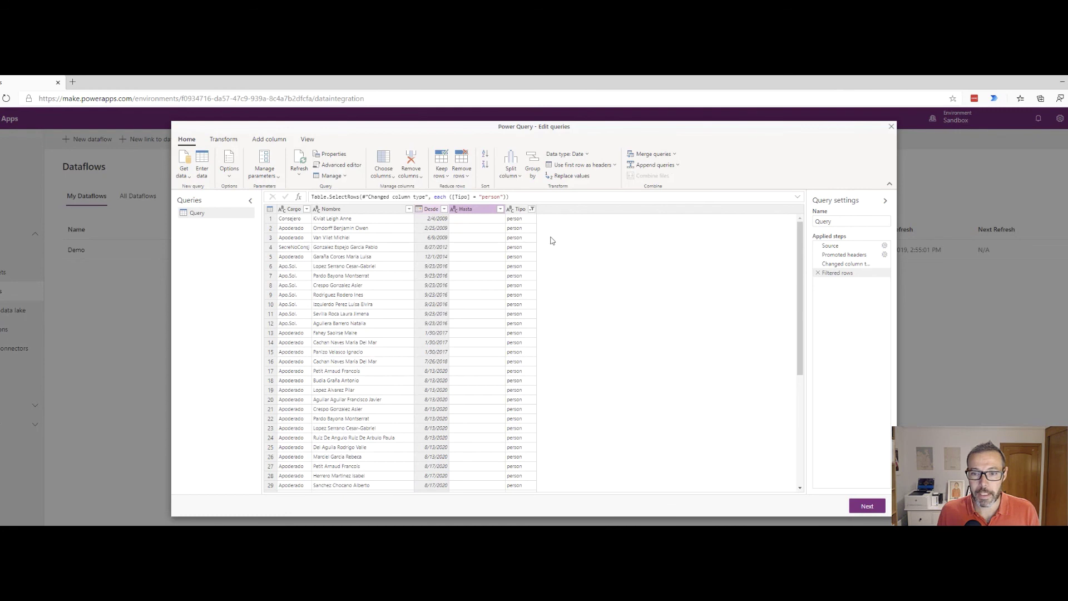
{"action": "left_click", "coordinate": [867, 506]}
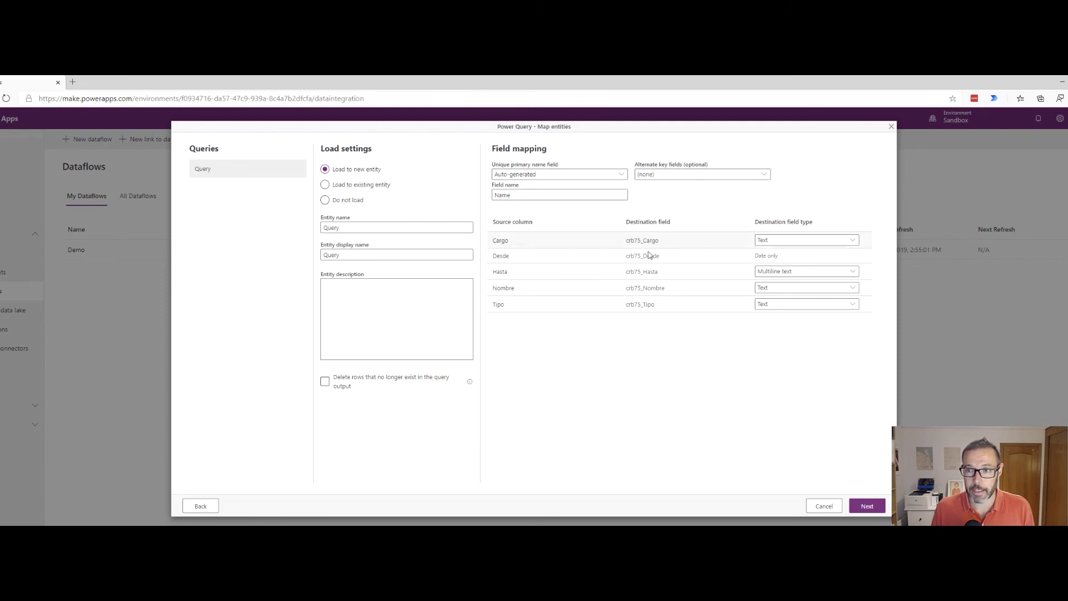
- Load the query into the existing Contact entity
{"action": "left_click", "coordinate": [385, 188]}
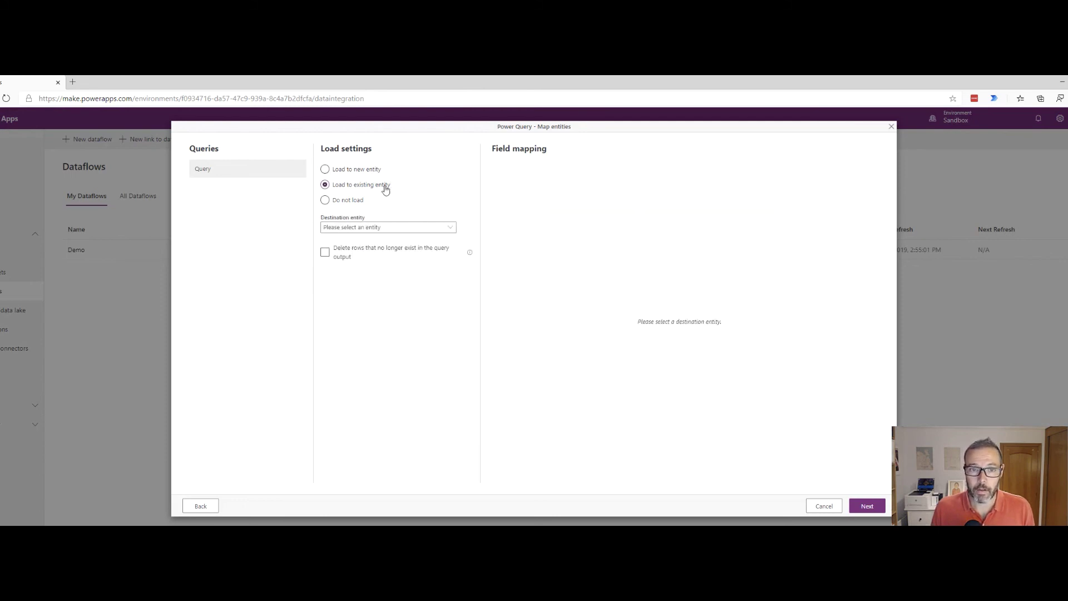
{"action": "left_click", "coordinate": [432, 228]}
{"action": "scroll", "coordinate": [413, 376], "scroll_direction": "down", "scroll_amount": 10}
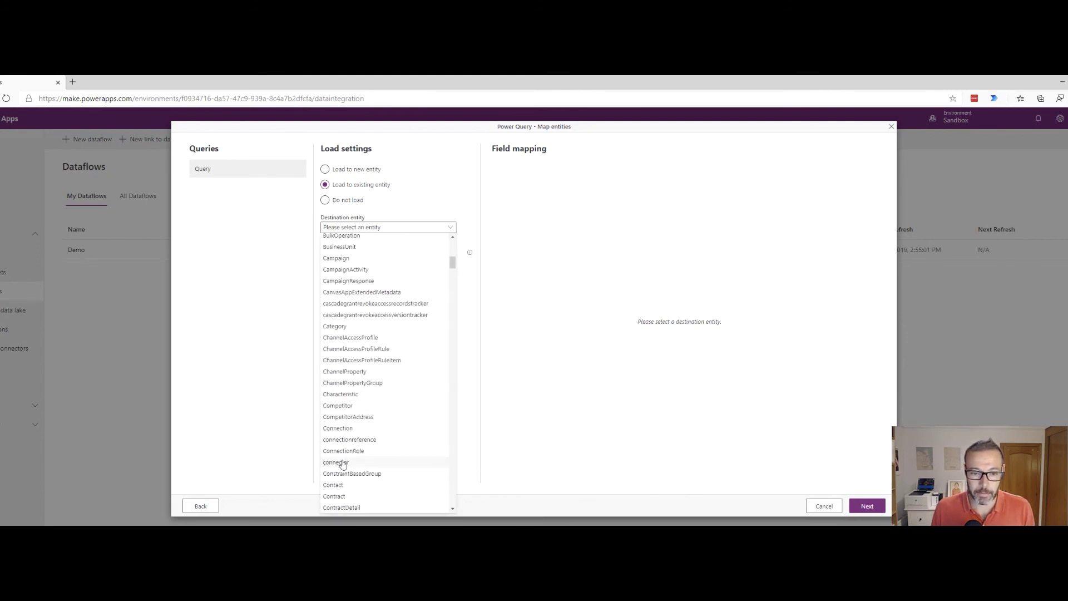
{"action": "left_click", "coordinate": [340, 486]}
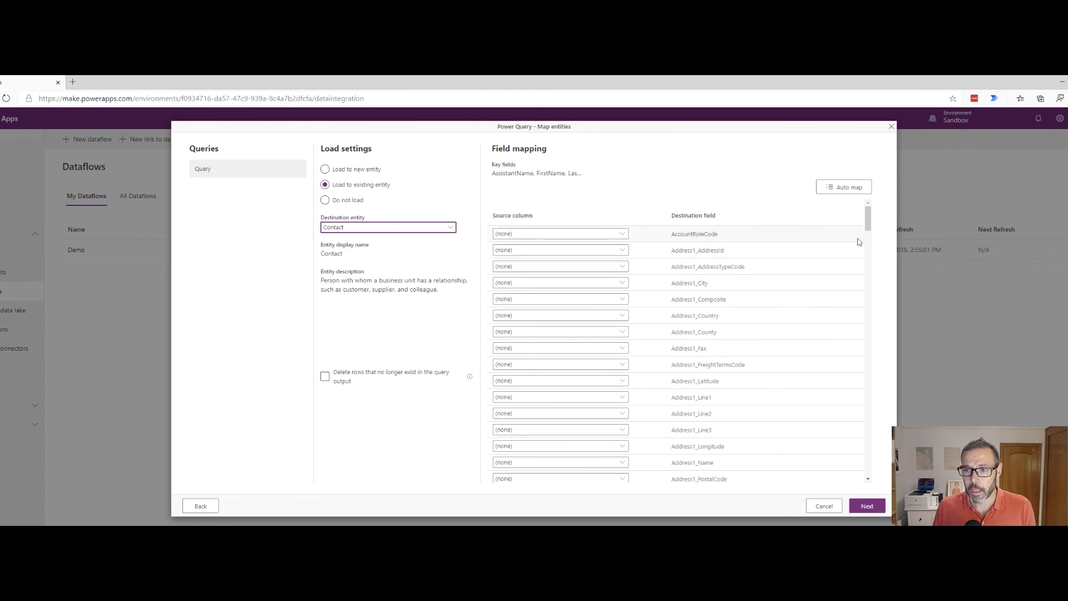
- Map the Nombre column to Contact's FirstName field and proceed to refresh settings
{"action": "left_click_drag", "start_coordinate": [867, 219], "coordinate": [840, 381]}
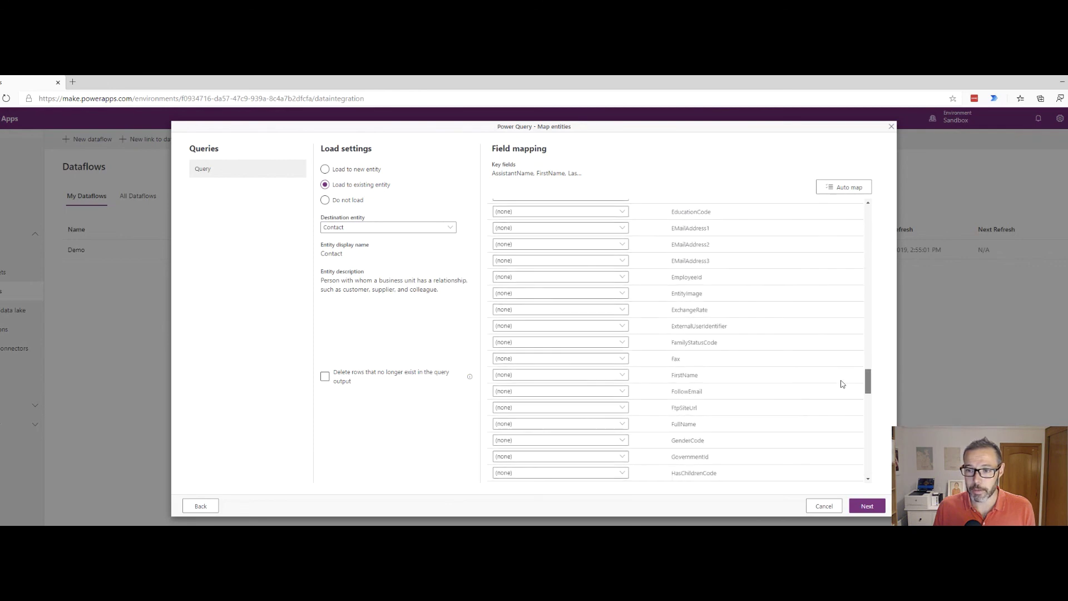
{"action": "left_click", "coordinate": [611, 369]}
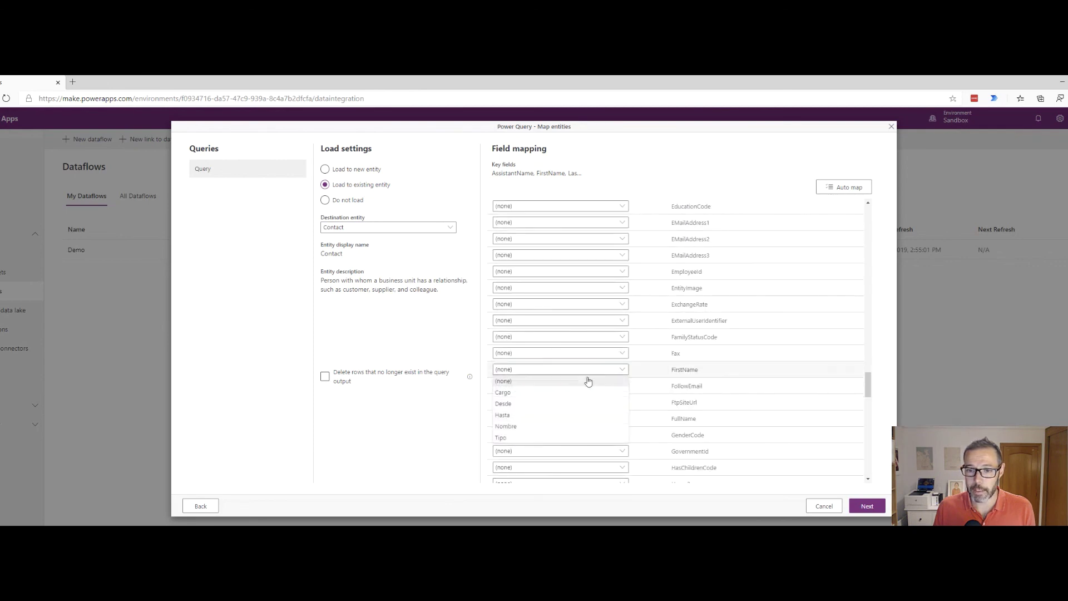
{"action": "left_click", "coordinate": [575, 426]}
{"action": "left_click", "coordinate": [868, 507]}
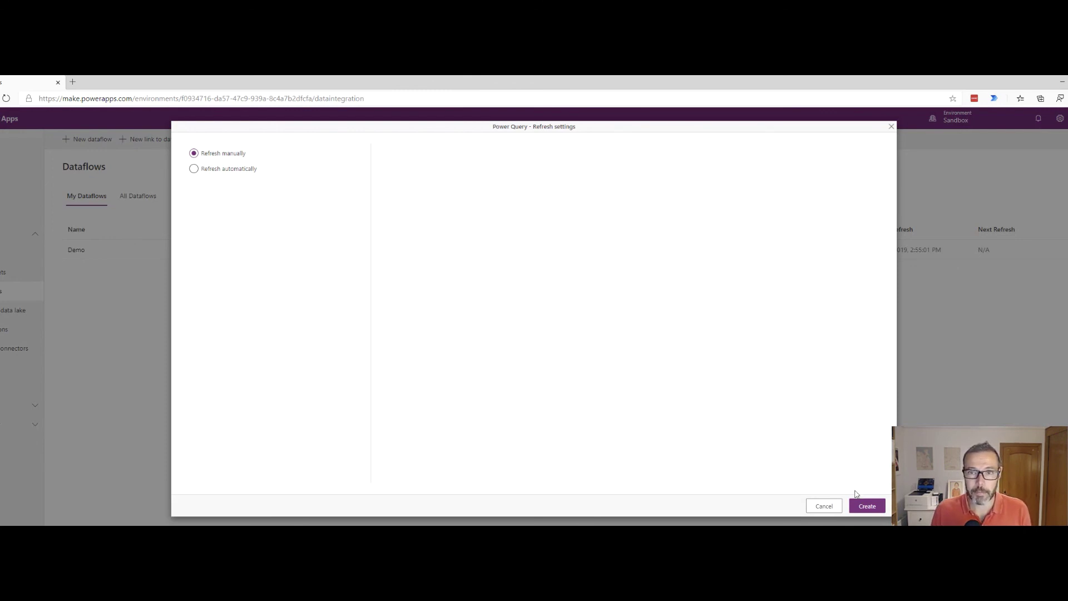
- Try automatic refresh in minutes, then cancel the dataflow refresh settings
{"action": "left_click", "coordinate": [255, 171]}
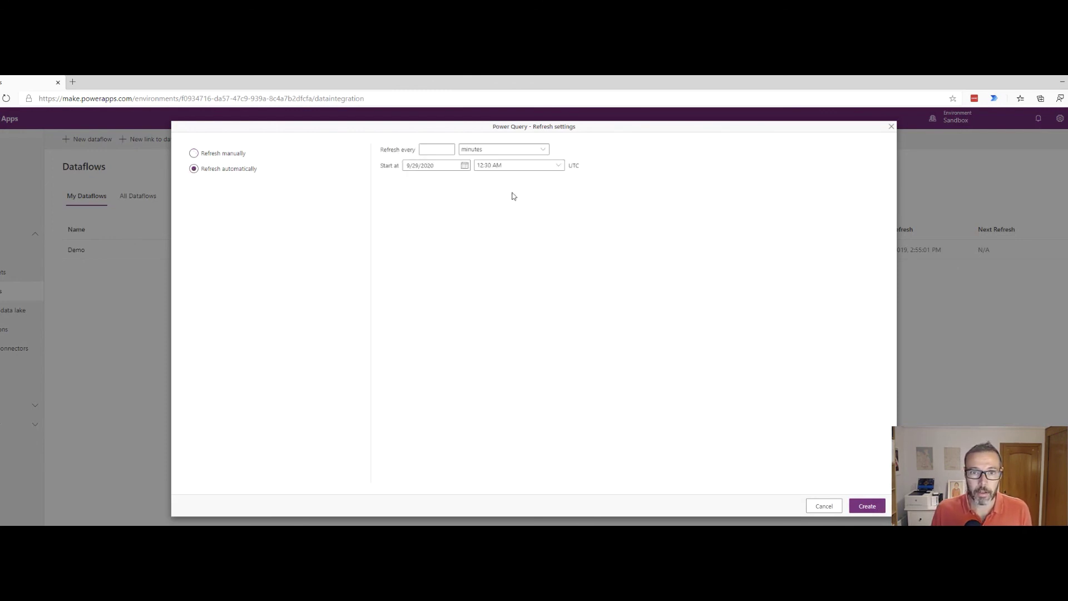
{"action": "left_click", "coordinate": [519, 153]}
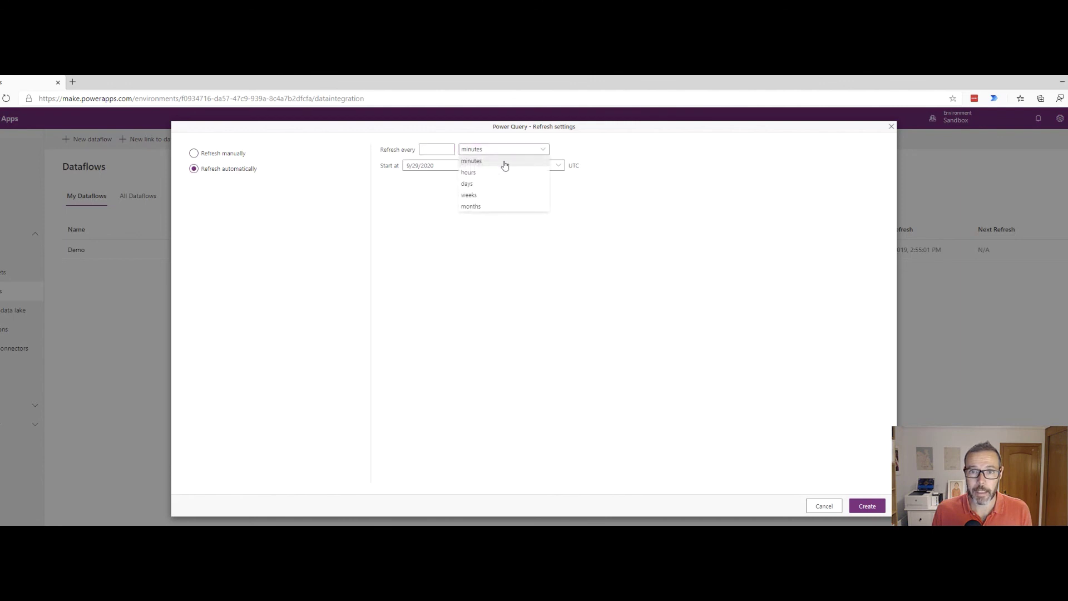
{"action": "left_click", "coordinate": [533, 256]}
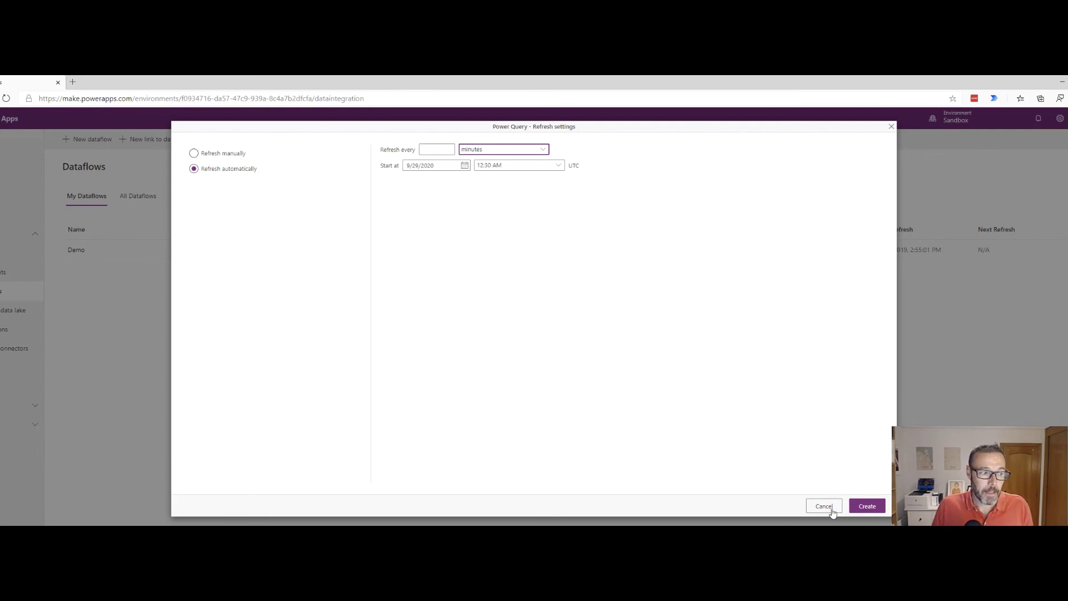
{"action": "left_click", "coordinate": [824, 506]}
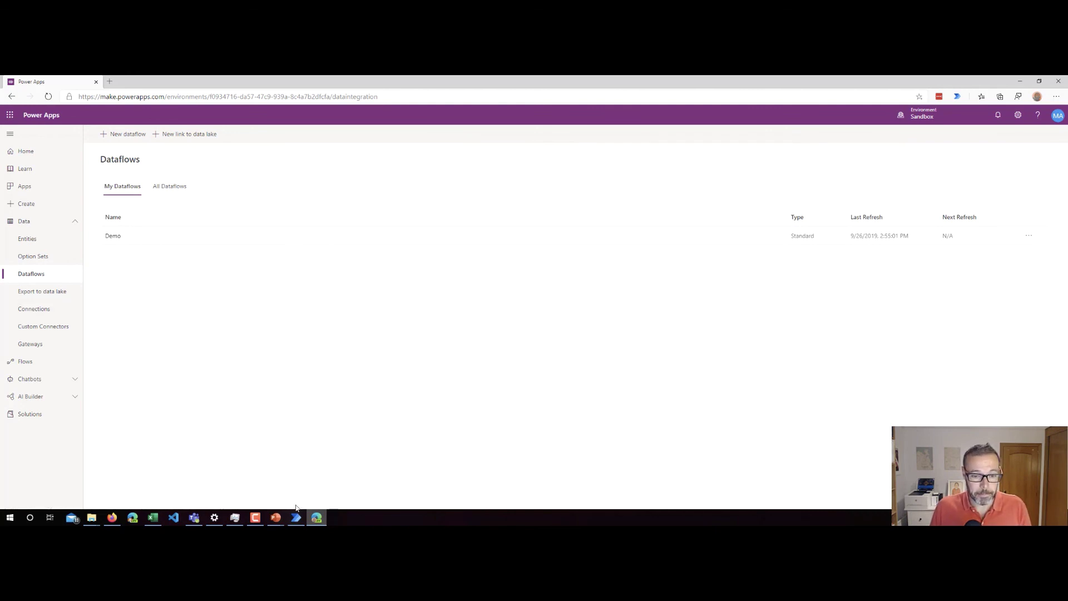
- Return to the PowerPoint slideshow and advance to the Resumen summary slide
{"action": "mouse_move", "coordinate": [276, 518]}
{"action": "left_click", "coordinate": [317, 482]}
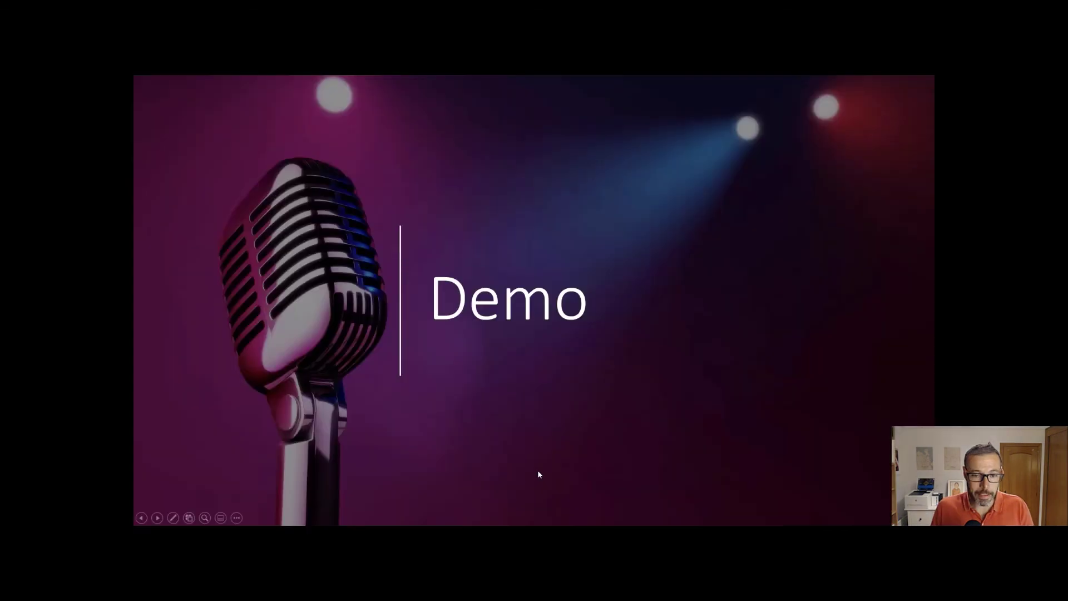
{"action": "key", "text": "Right"}
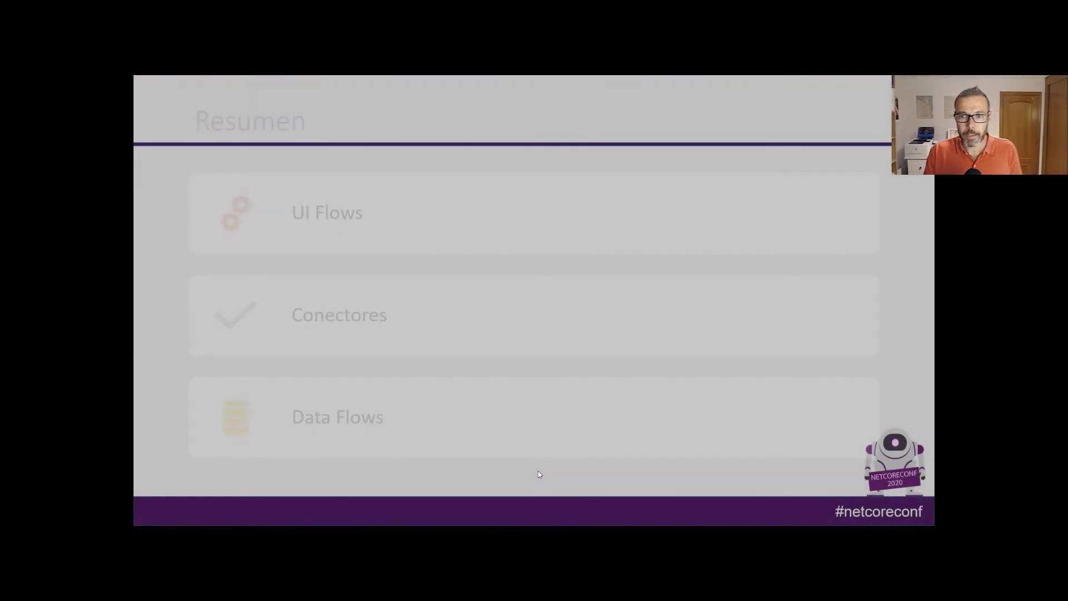